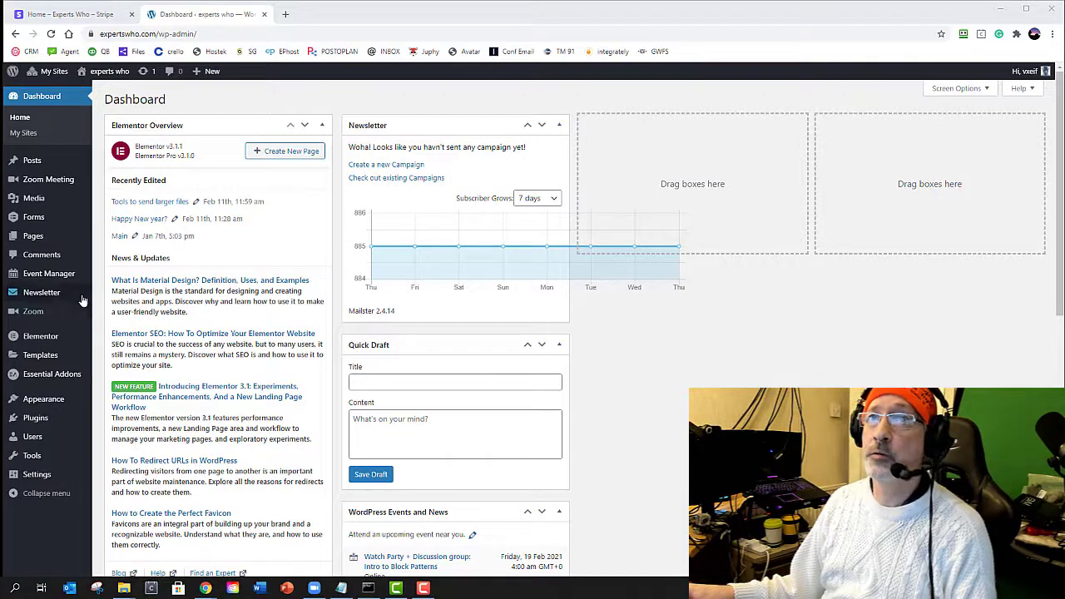
Open the Gravity Forms add-ons list and check the status of the Stripe Add-On.
mouse_move(82, 297)
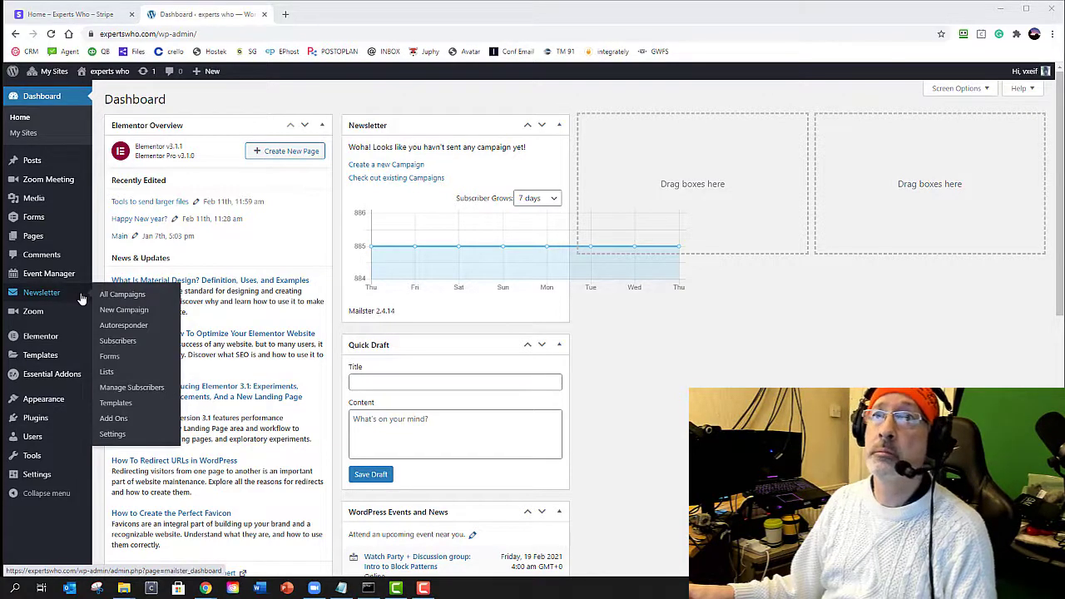
mouse_move(57, 219)
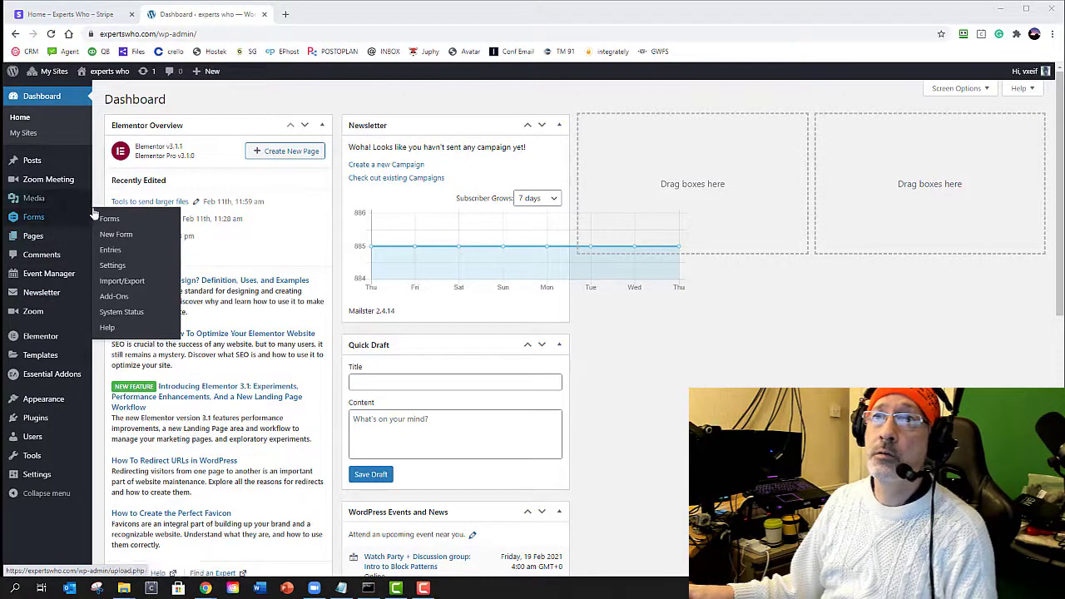
click(118, 296)
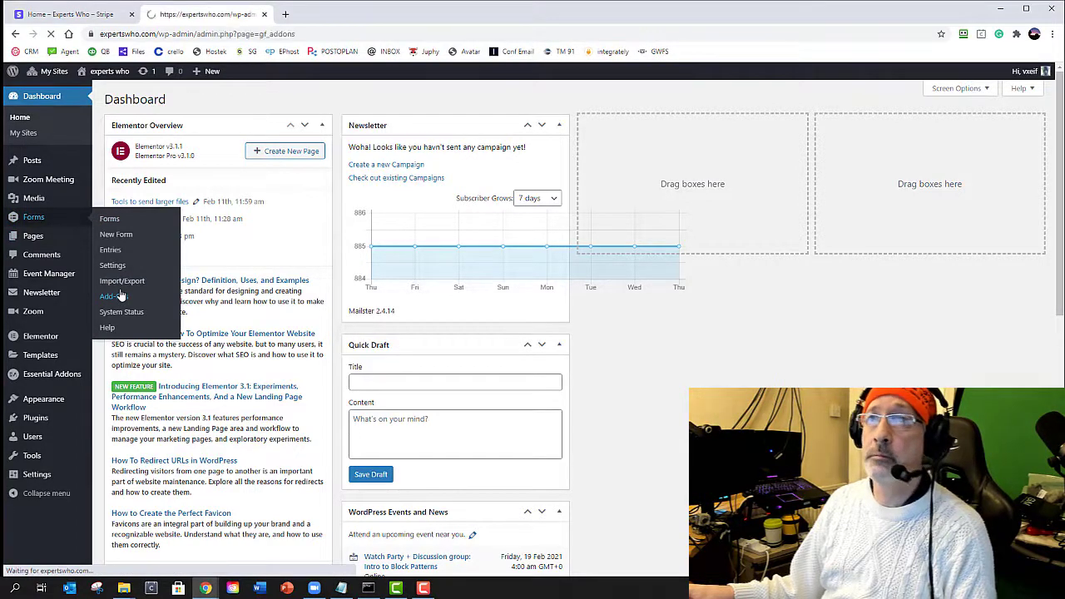
scroll(129, 304, down, 3)
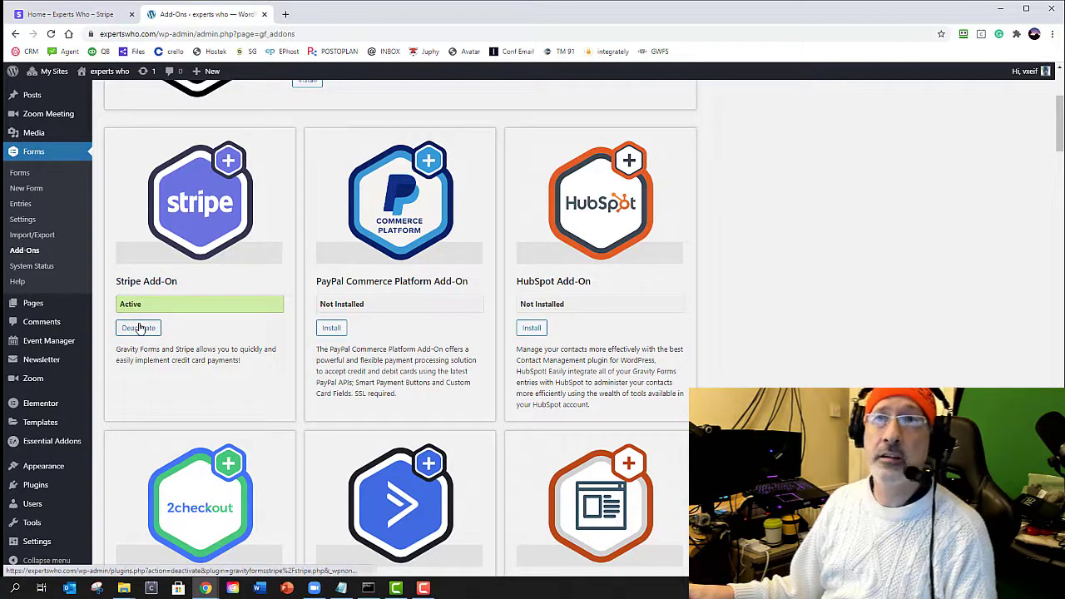
Open the Pay to Subscribe form for editing and delete its Stripe credit card field.
click(22, 177)
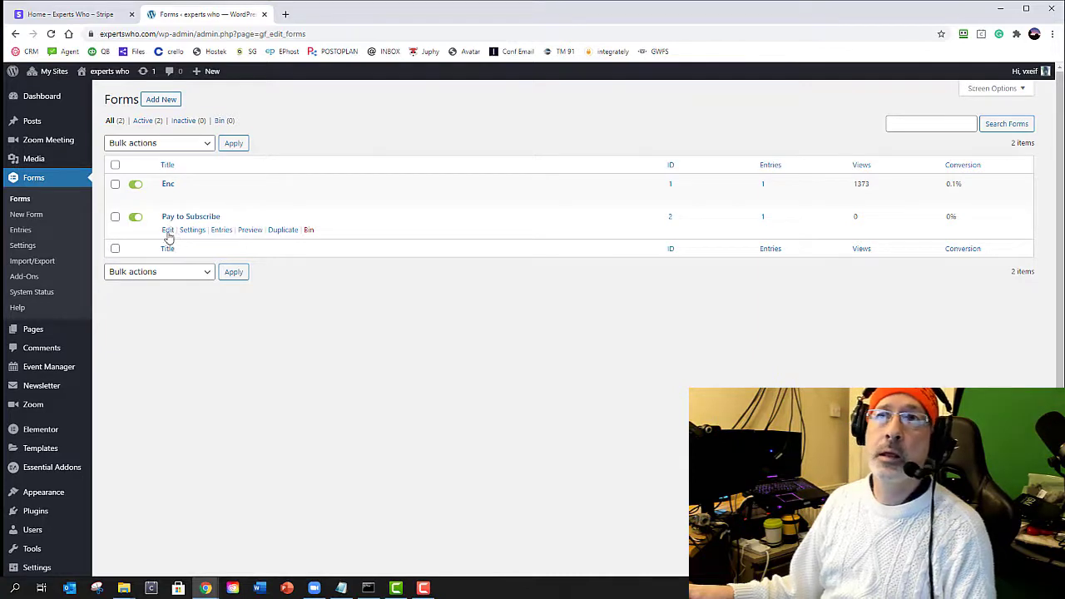
click(167, 231)
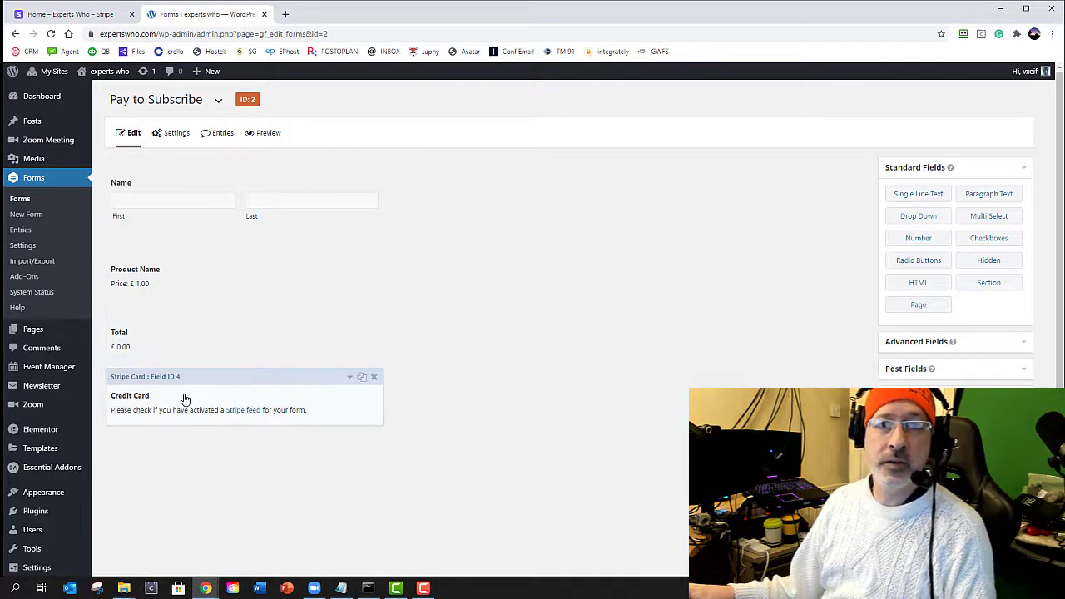
click(373, 379)
click(582, 108)
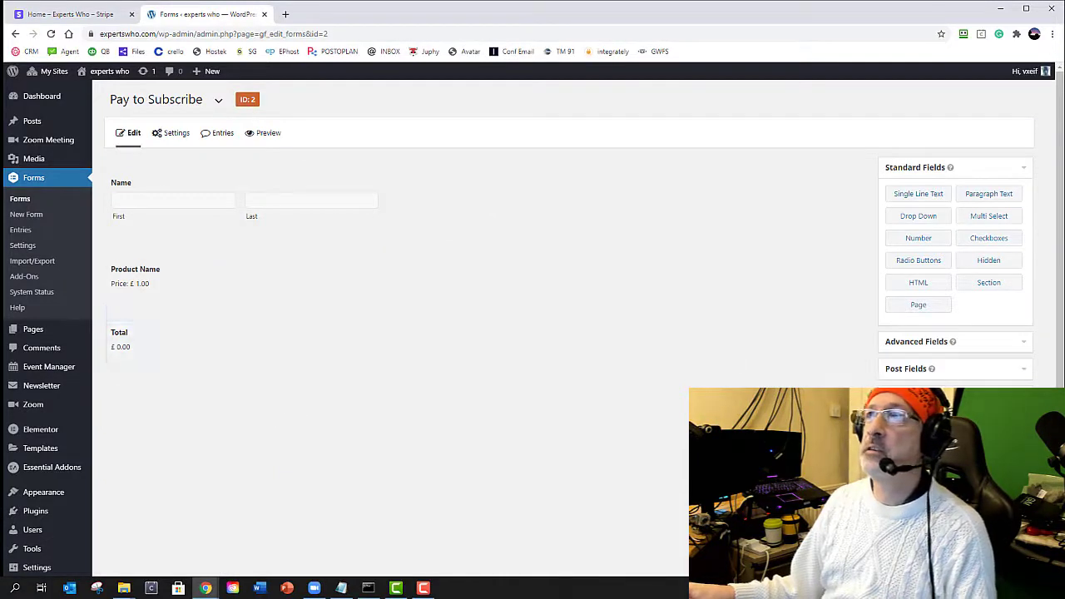
Add a Stripe Card pricing field to the Pay to Subscribe form and save the form.
click(984, 396)
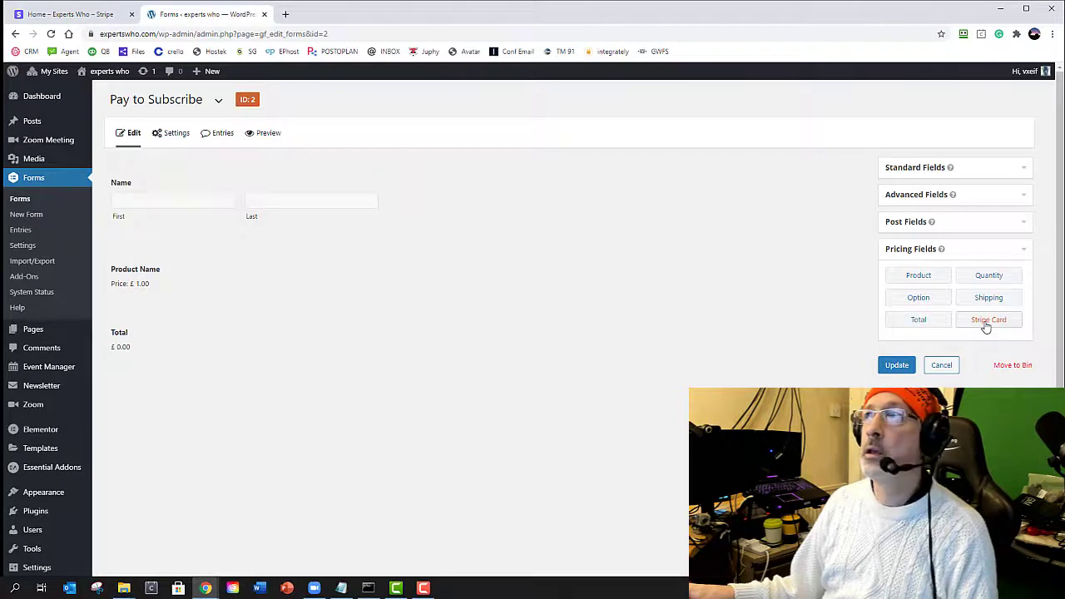
click(988, 321)
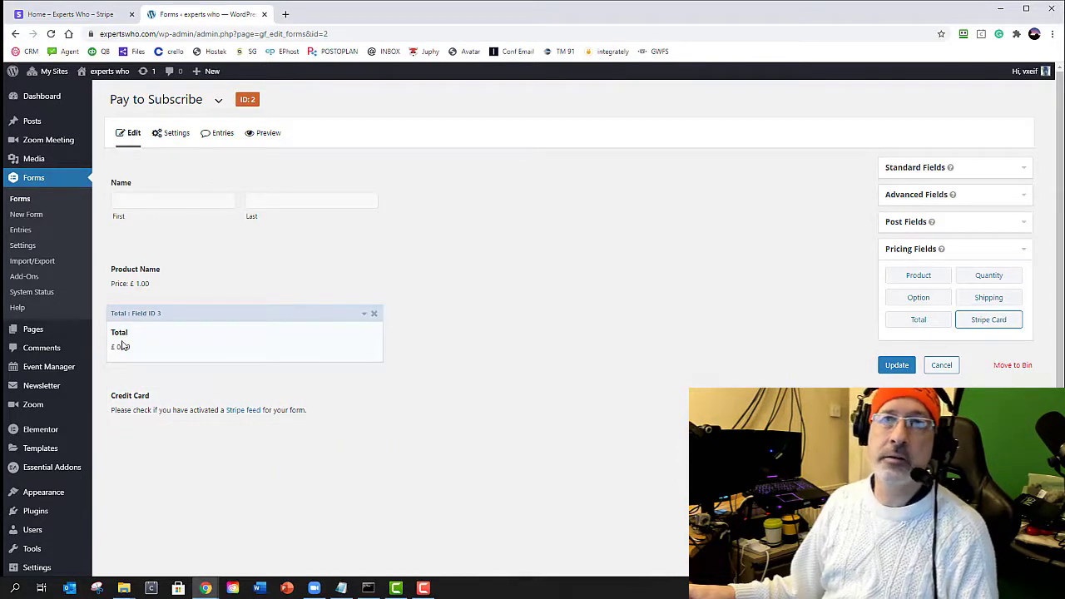
click(137, 318)
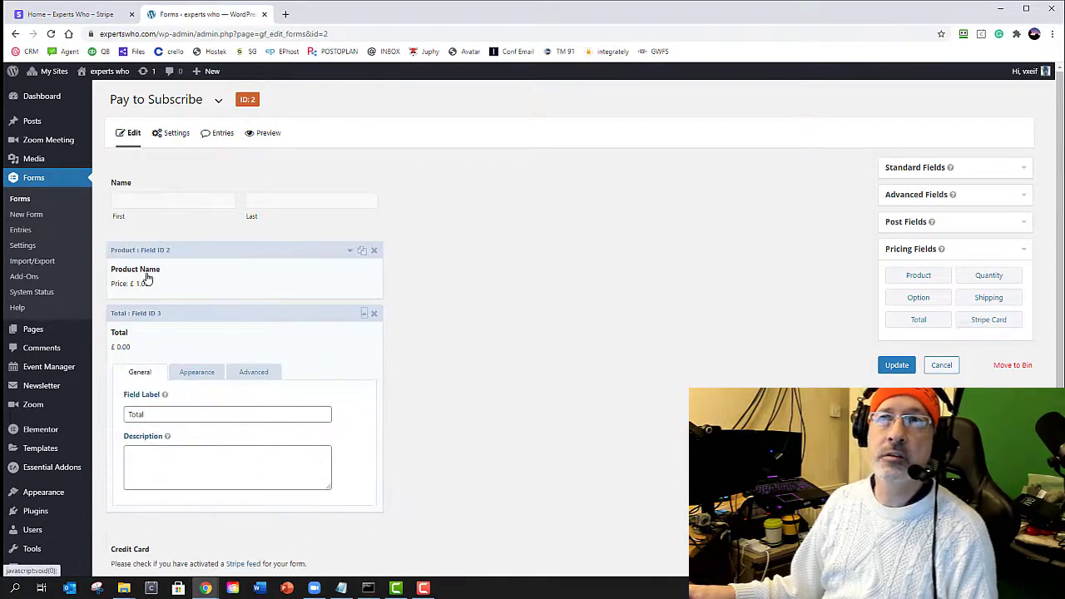
click(149, 279)
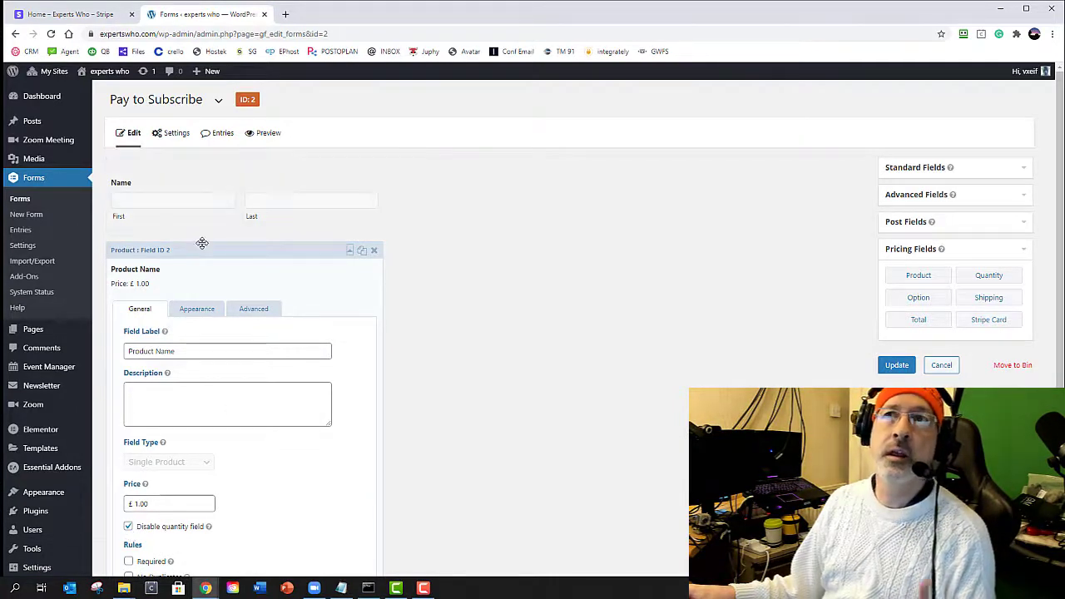
click(284, 262)
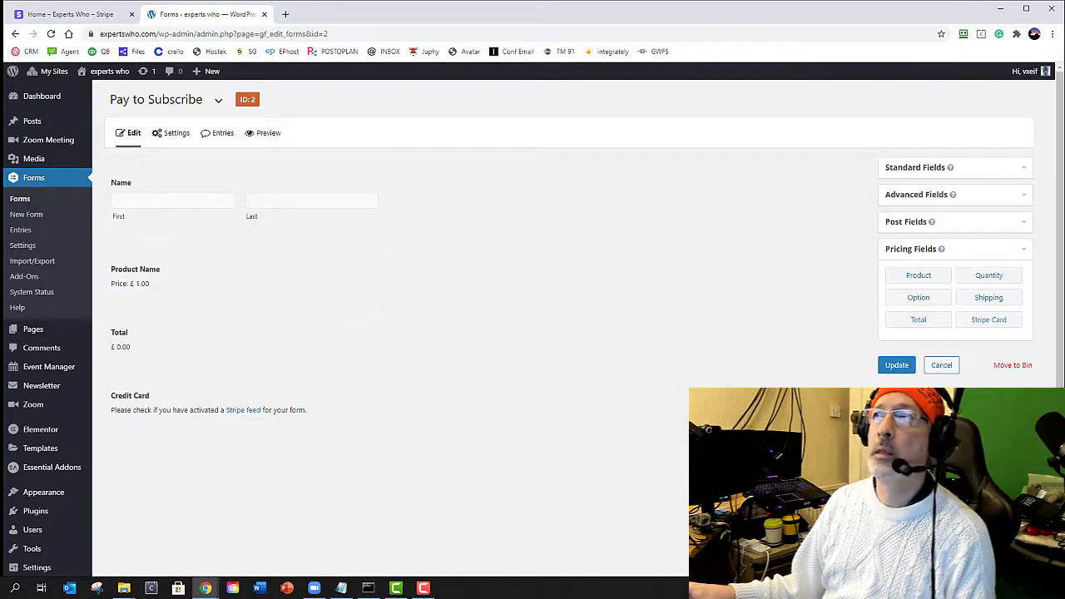
click(896, 369)
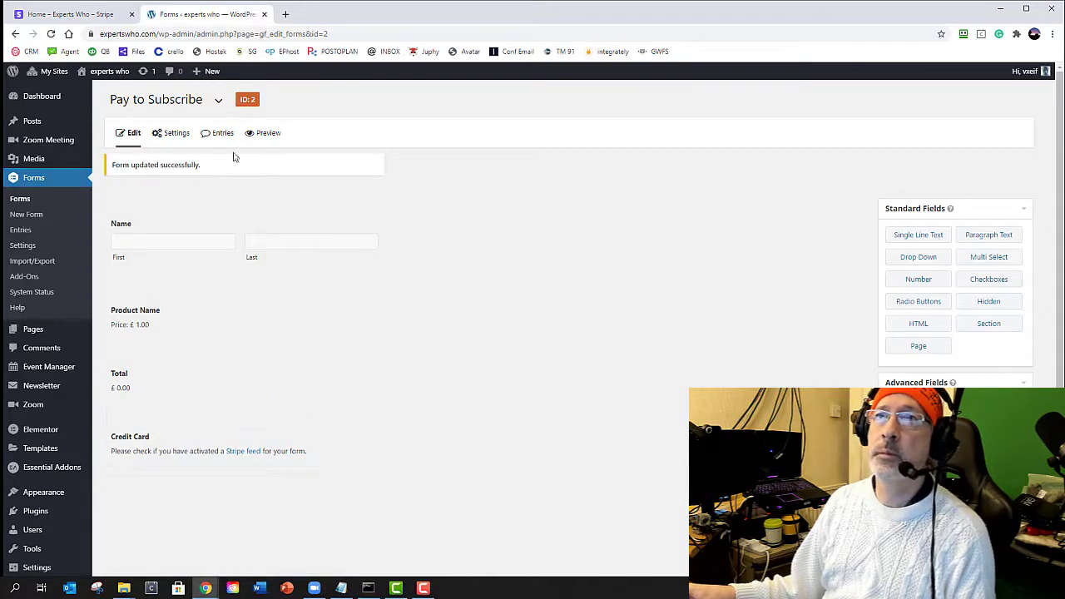
Preview the Pay to Subscribe form, enter a sample first name, and close the preview.
click(260, 143)
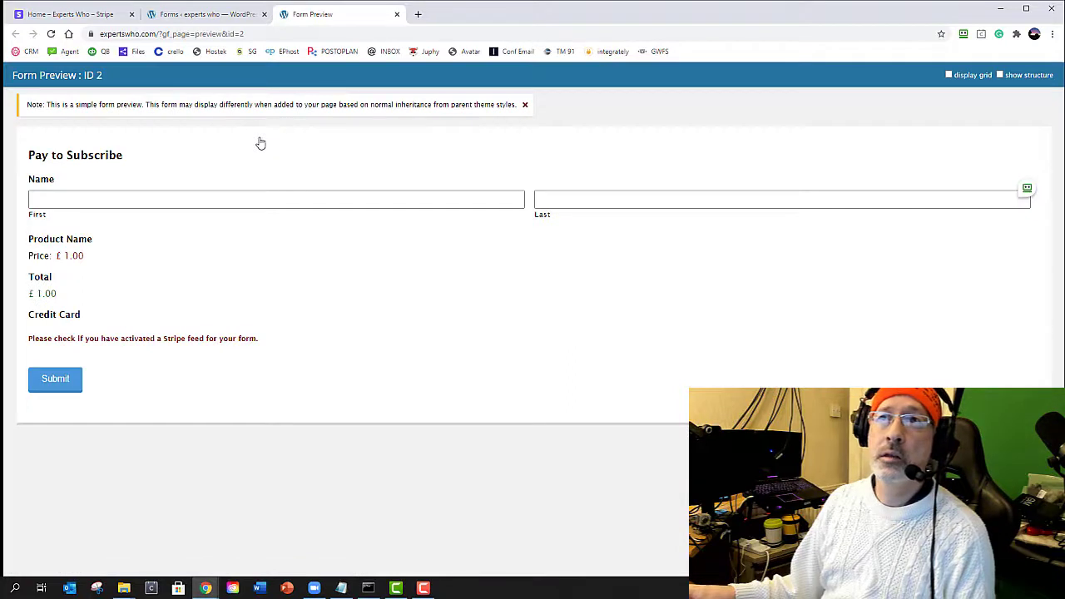
click(183, 198)
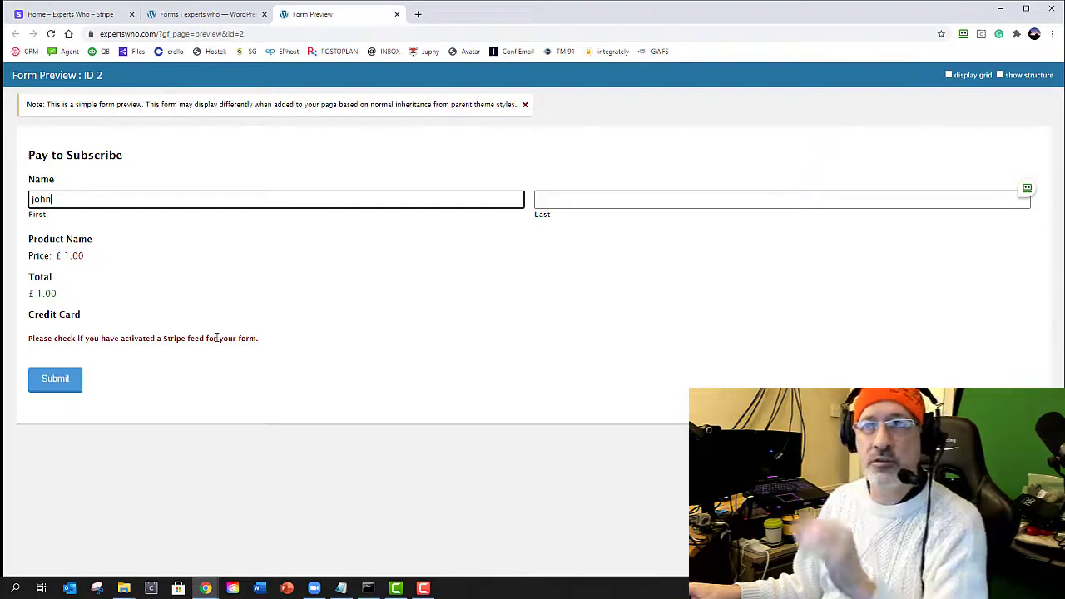
click(397, 15)
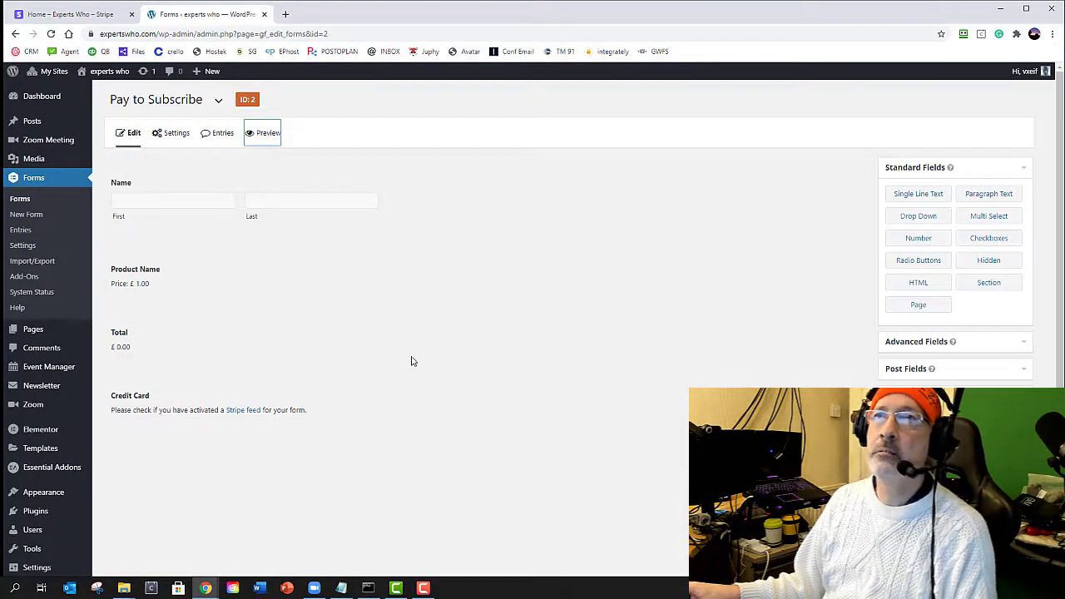
View the API keys section on the Stripe dashboard and return to the WordPress form editor.
mouse_move(373, 382)
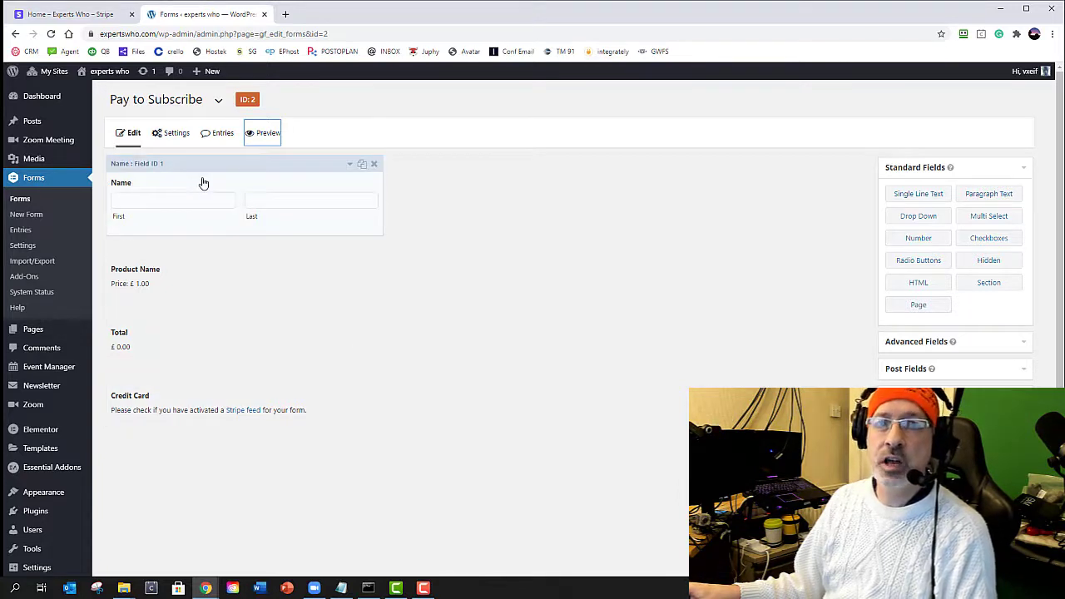
click(67, 14)
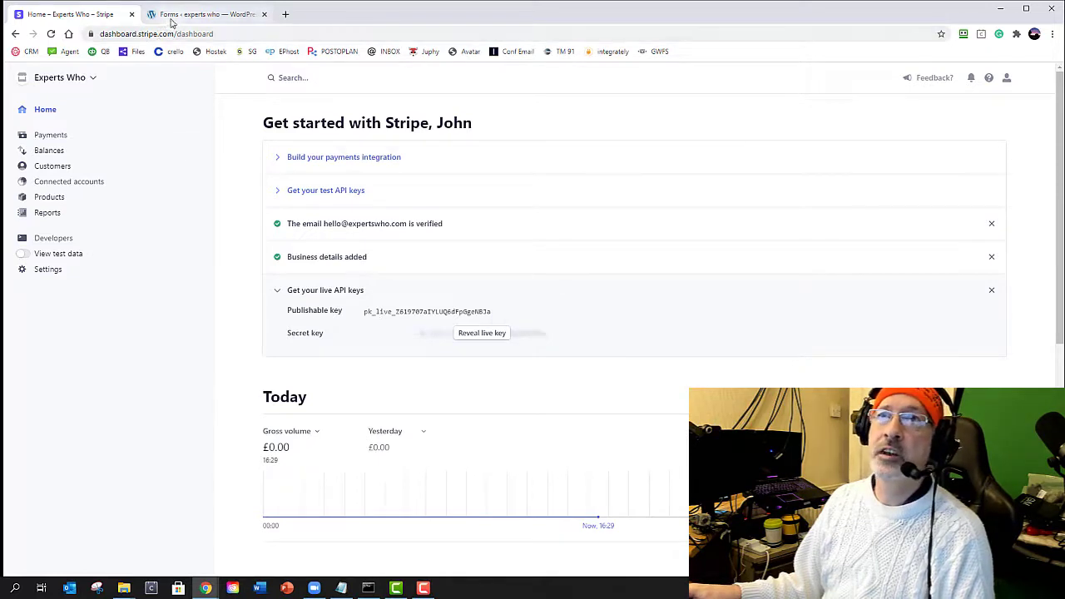
click(220, 17)
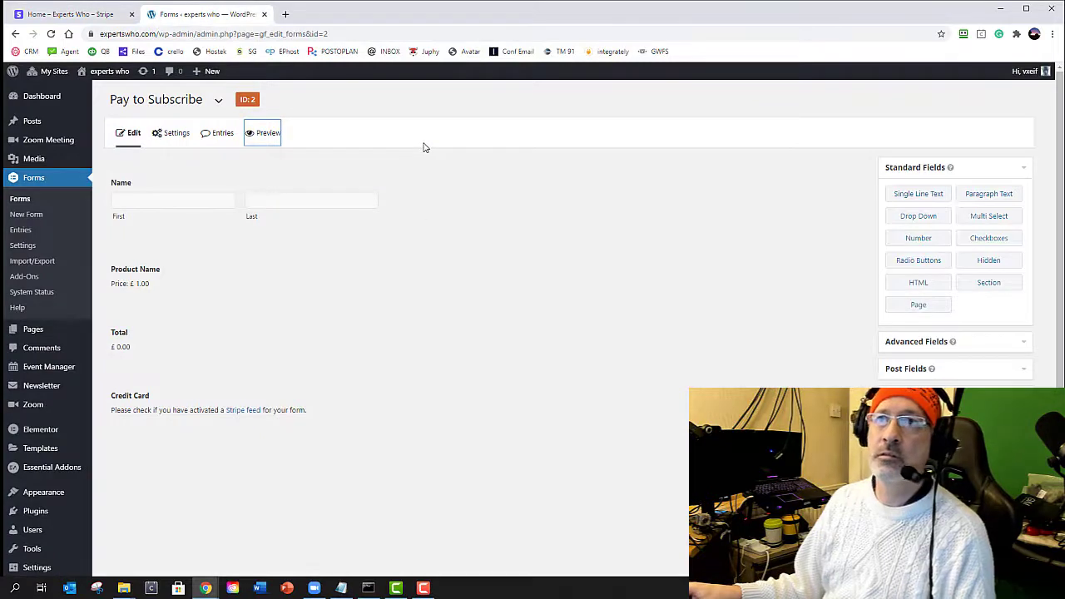
Open the Stripe settings of Gravity Forms and review the account connection and the test and live signing secret fields.
mouse_move(46, 330)
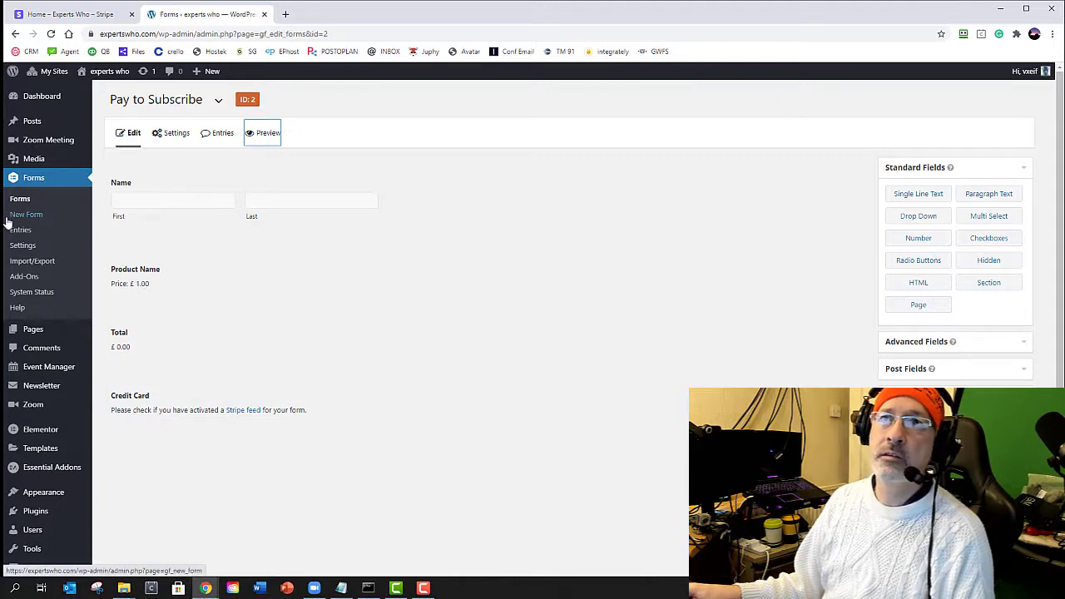
click(23, 246)
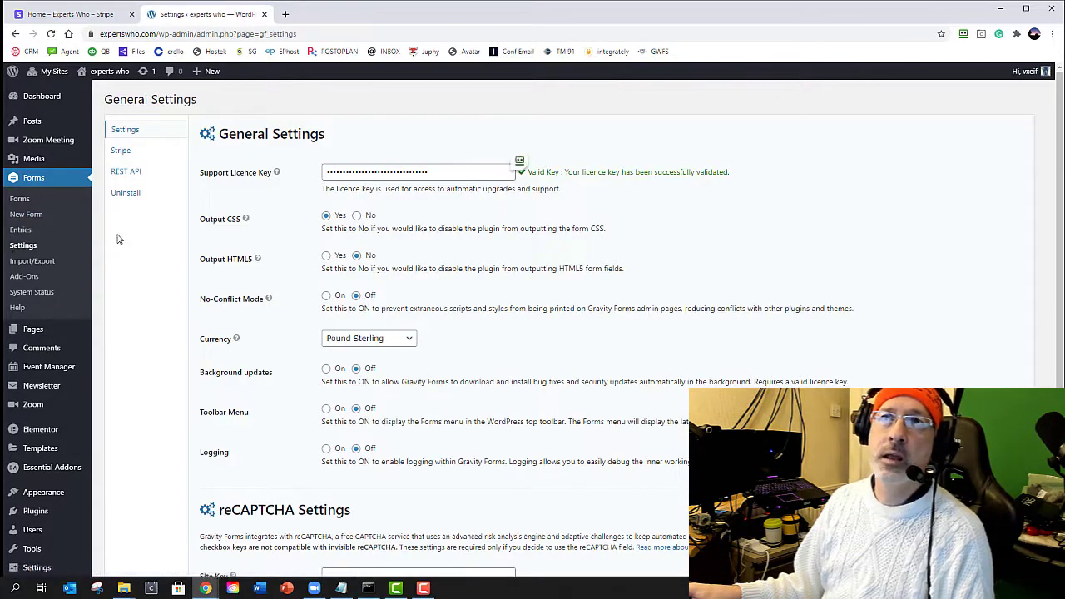
click(121, 151)
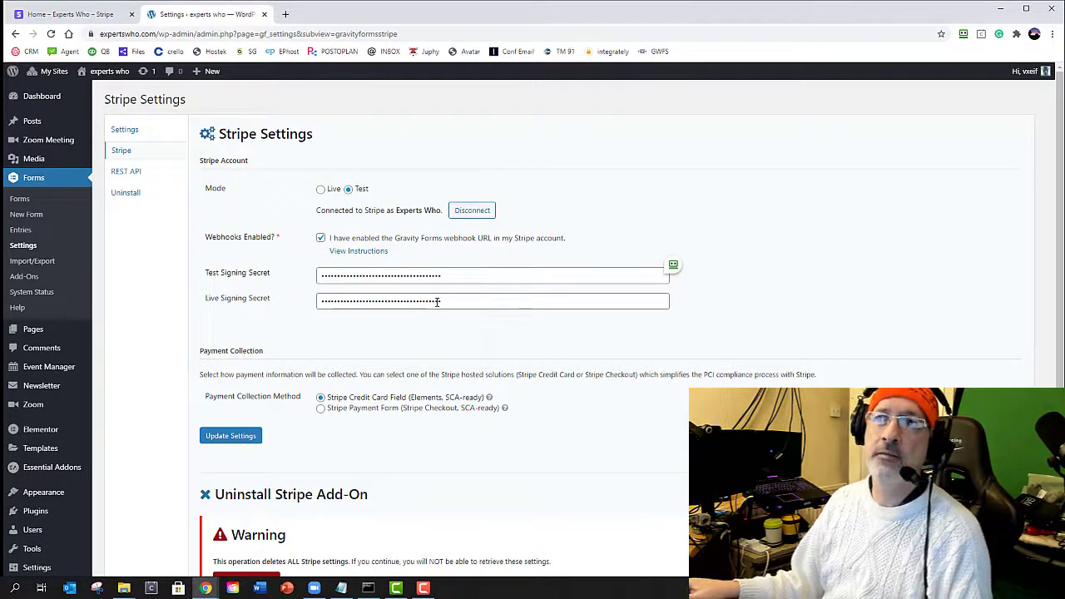
drag(469, 338, 333, 223)
click(305, 216)
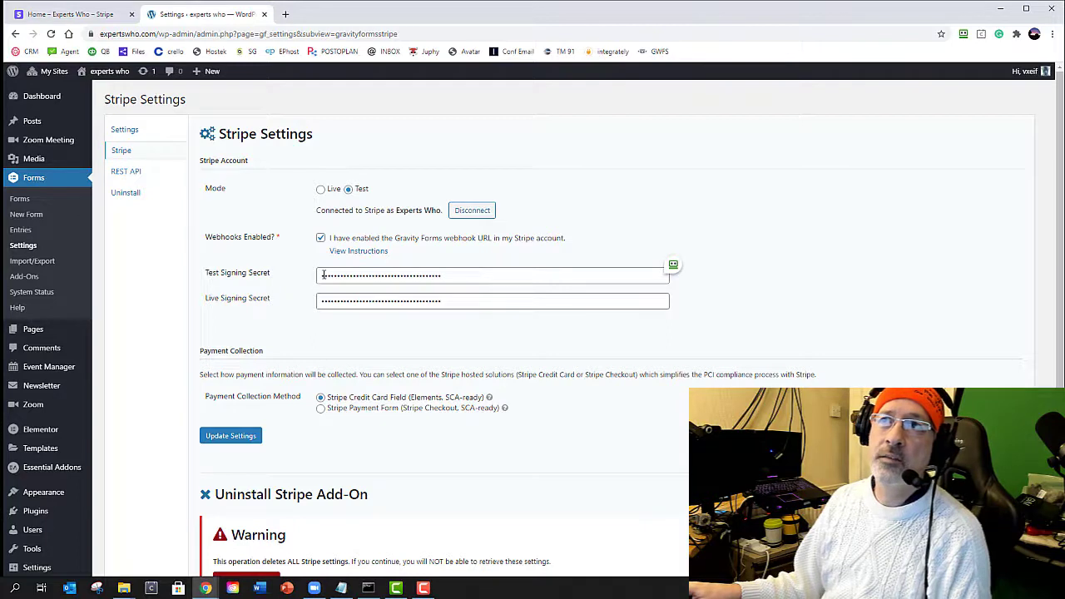
drag(324, 275, 308, 308)
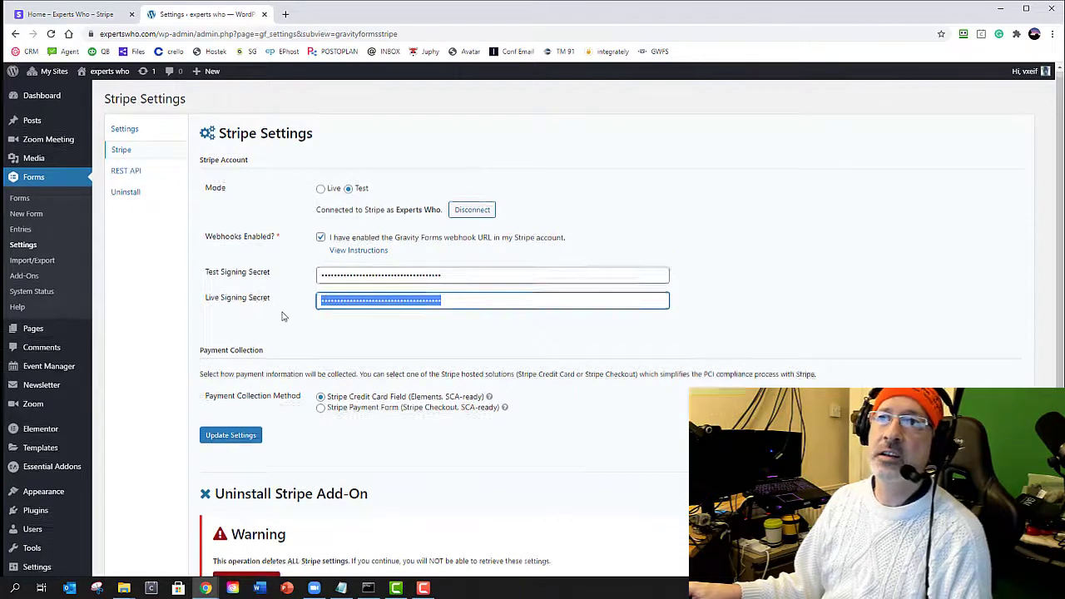
Uninstall the Gravity Forms Stripe Add-On and confirm deleting all of its settings.
scroll(282, 313, down, 2)
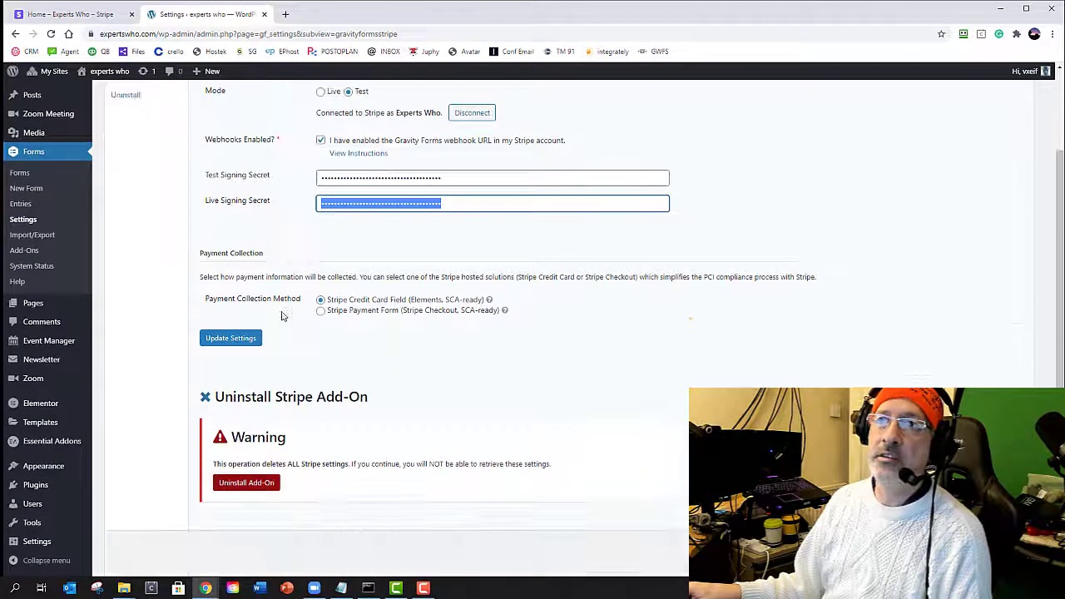
click(240, 485)
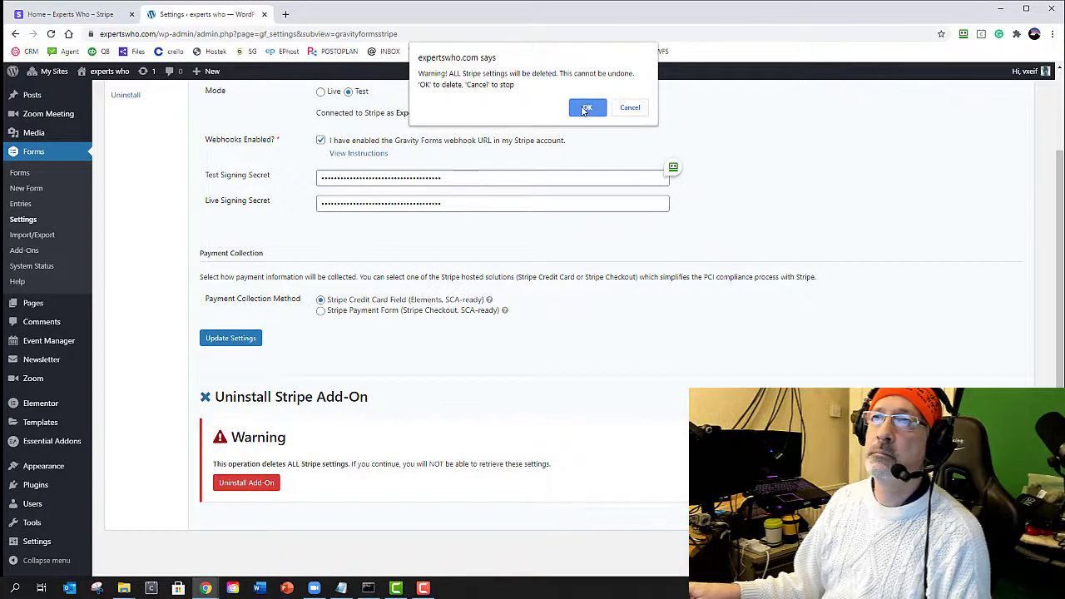
click(586, 109)
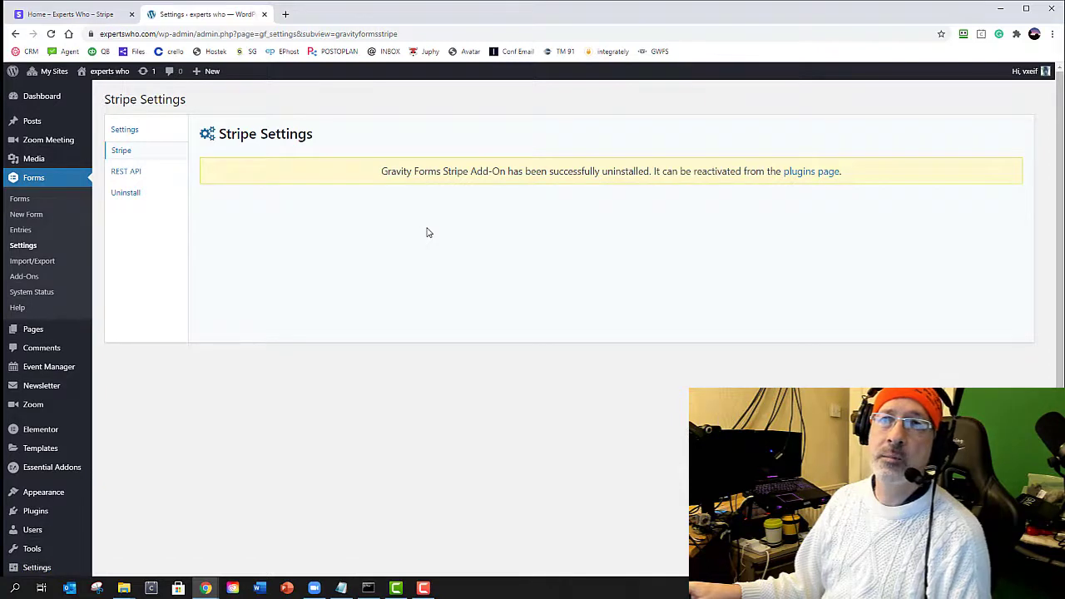
Reactivate the Stripe Add-On from the Gravity Forms add-ons list.
click(18, 278)
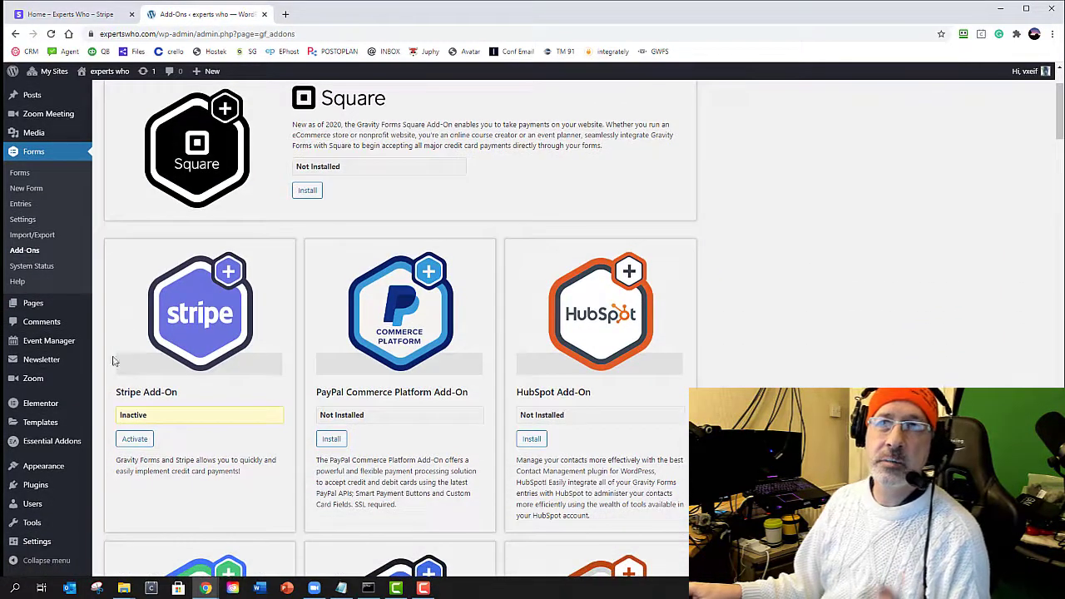
click(138, 443)
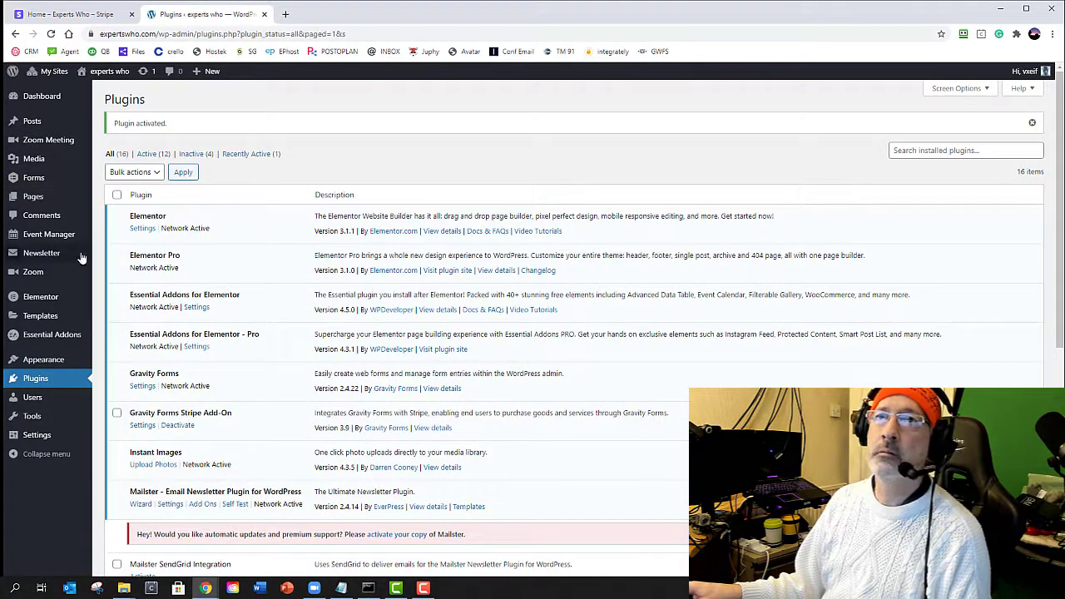
Open the Stripe section of the Gravity Forms settings for the reactivated add-on.
mouse_move(37, 175)
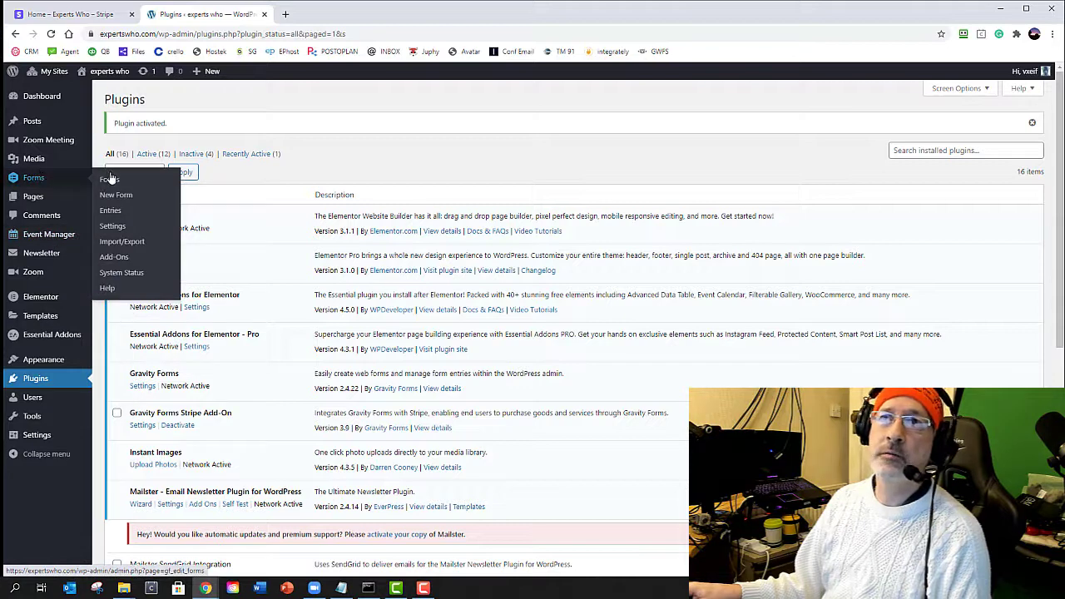
click(111, 230)
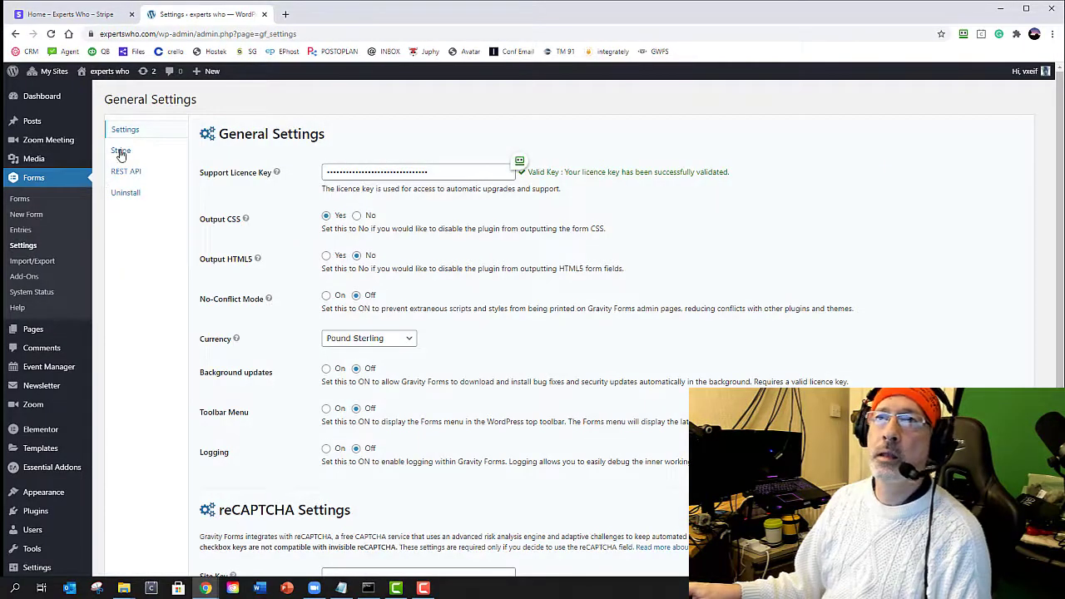
click(120, 151)
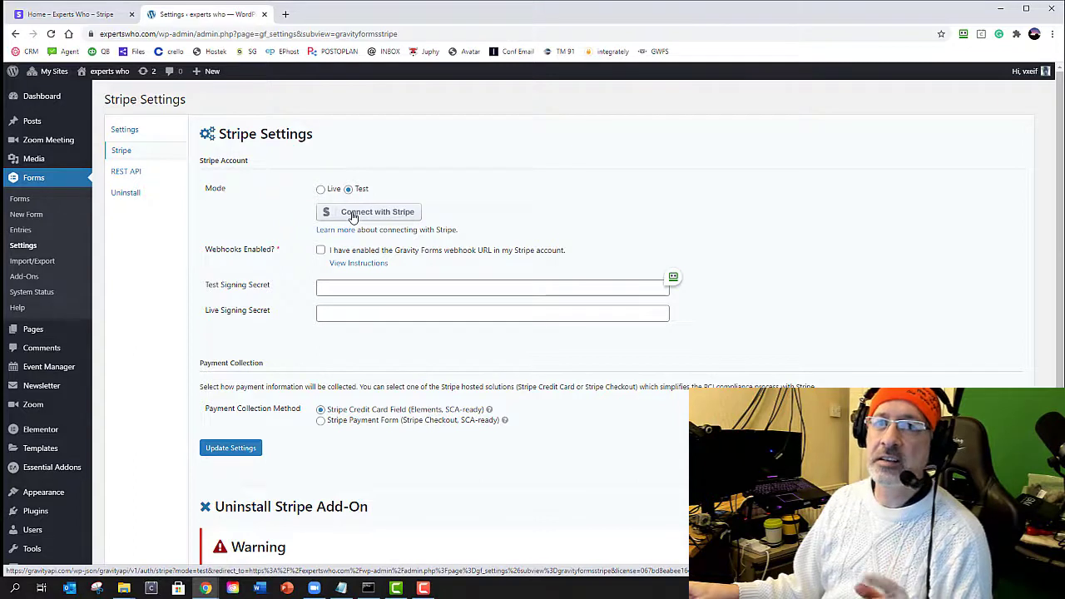
Glance at the documentation on authenticating with Stripe, close it, and open the webhook setup instructions.
click(334, 232)
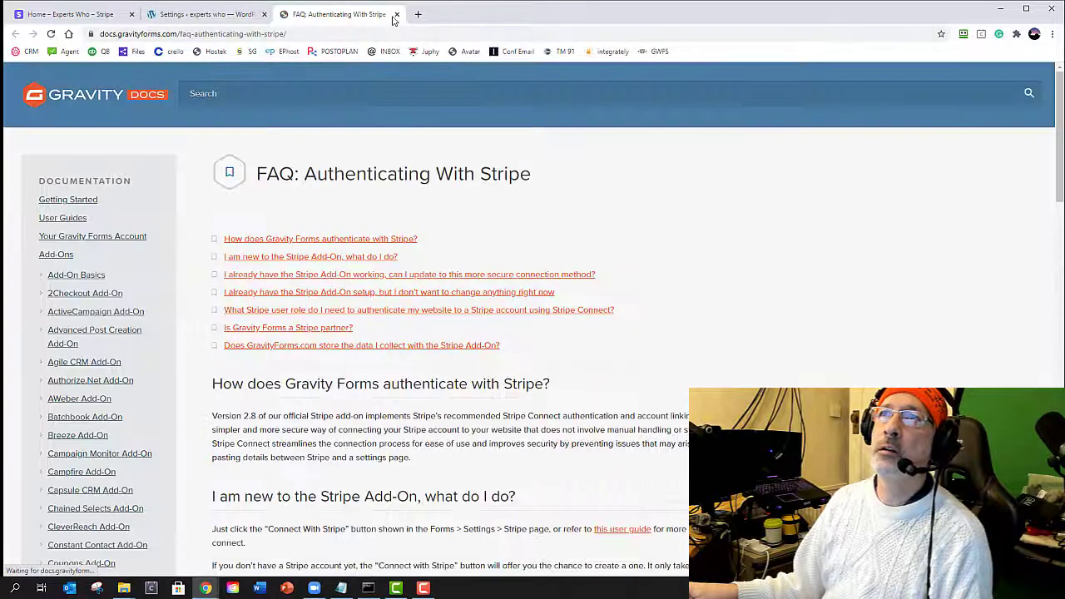
click(397, 14)
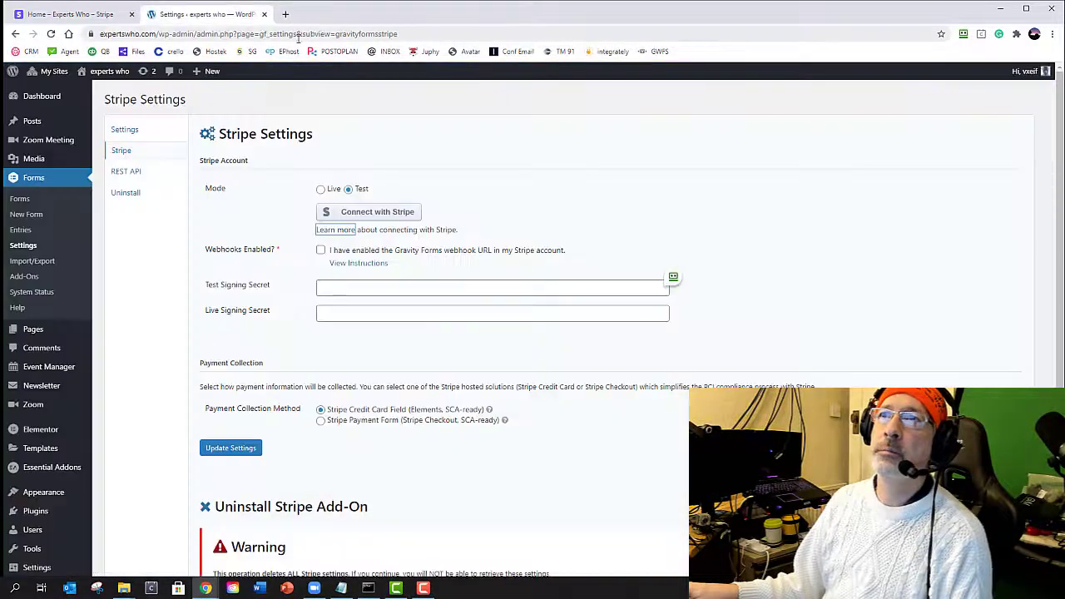
click(353, 264)
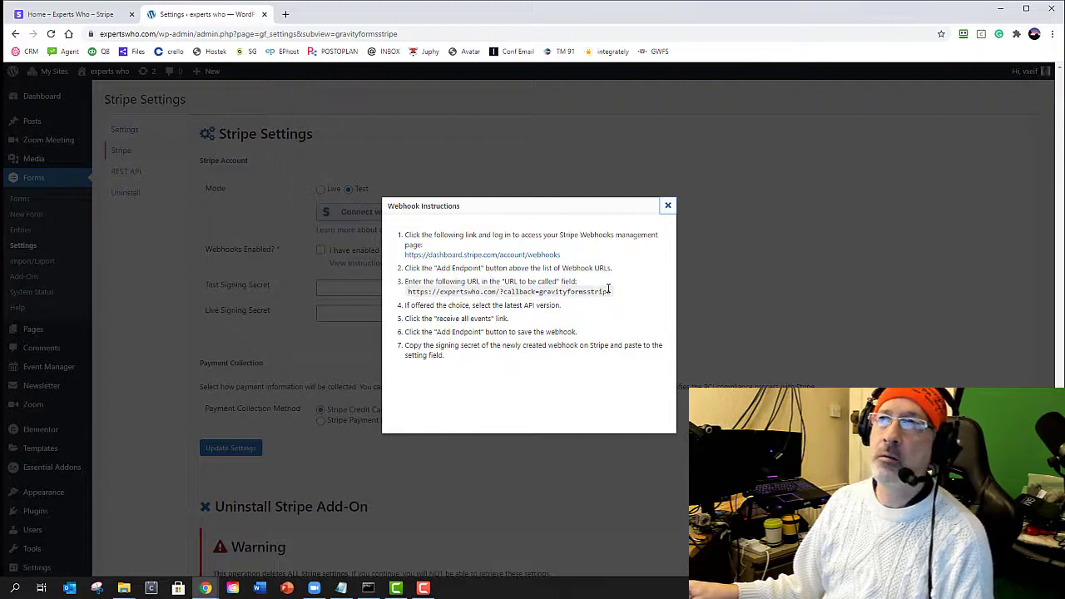
drag(613, 294, 408, 300)
key(ctrl+c)
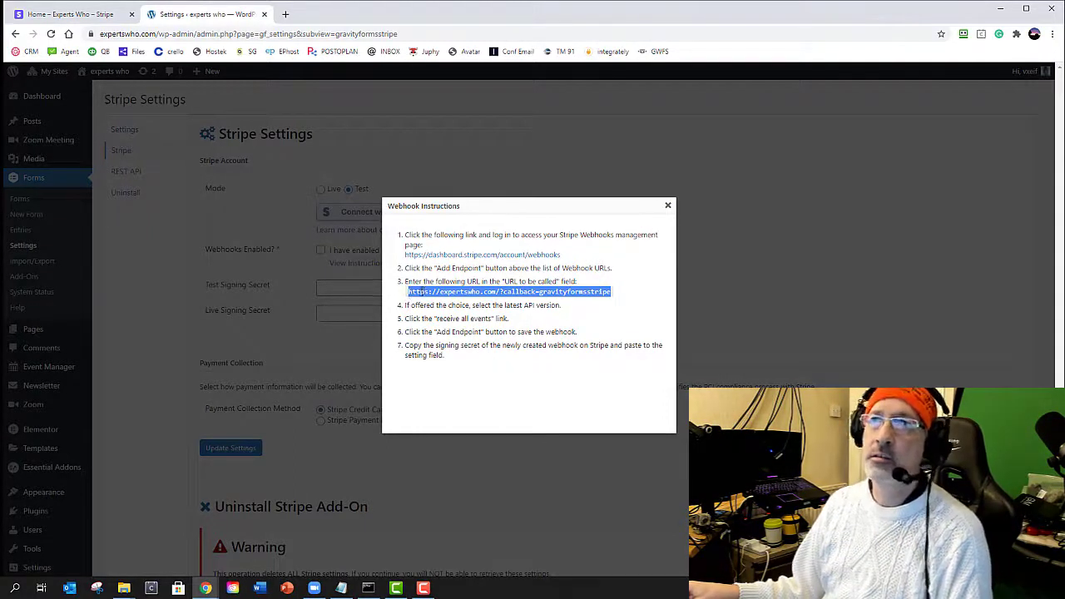
right_click(424, 292)
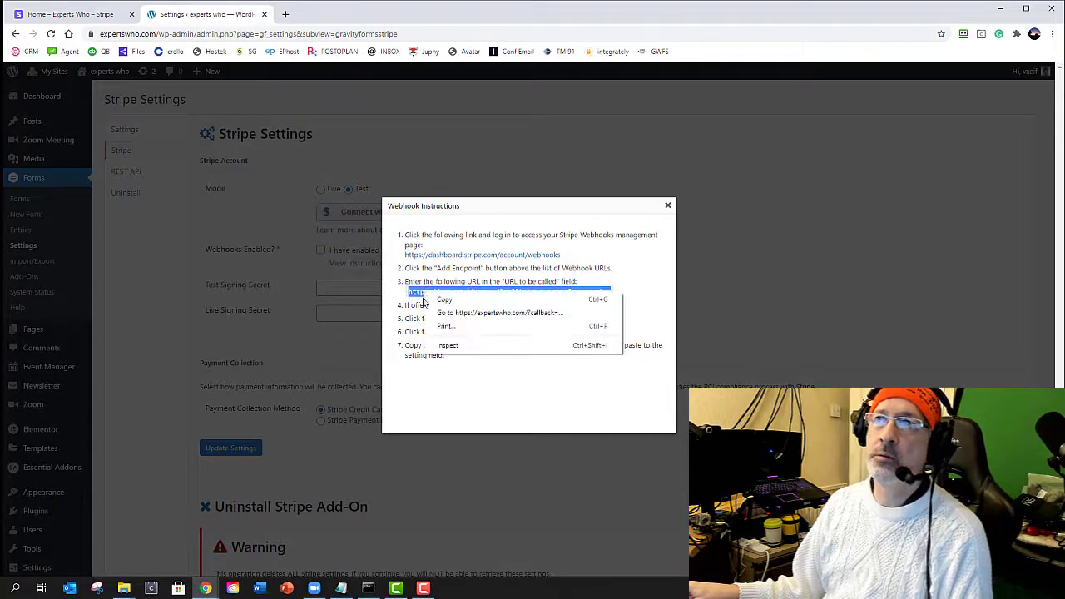
click(434, 297)
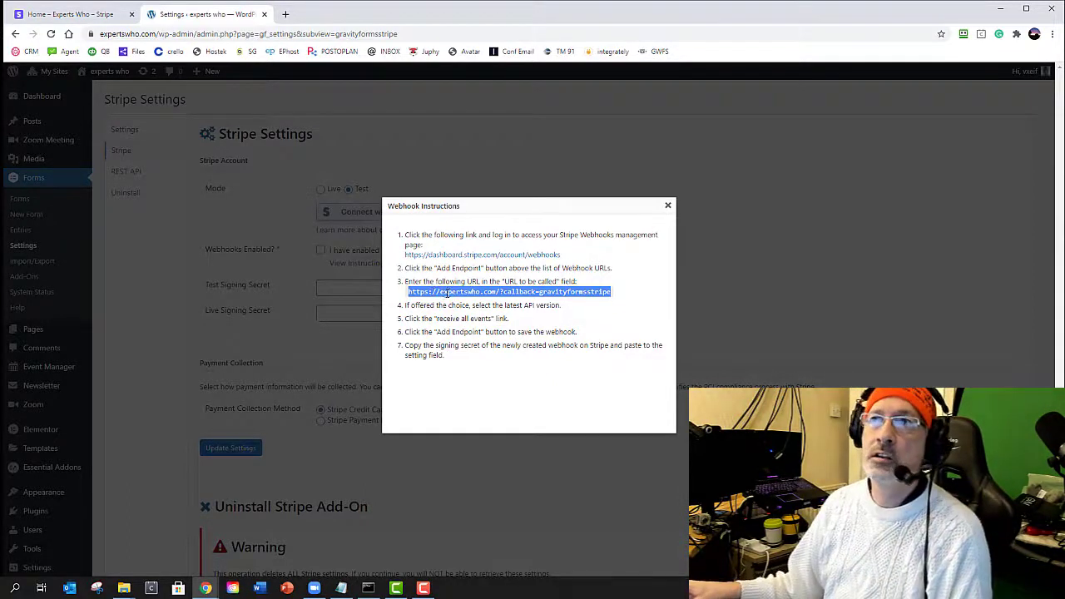
right_click(447, 293)
click(456, 298)
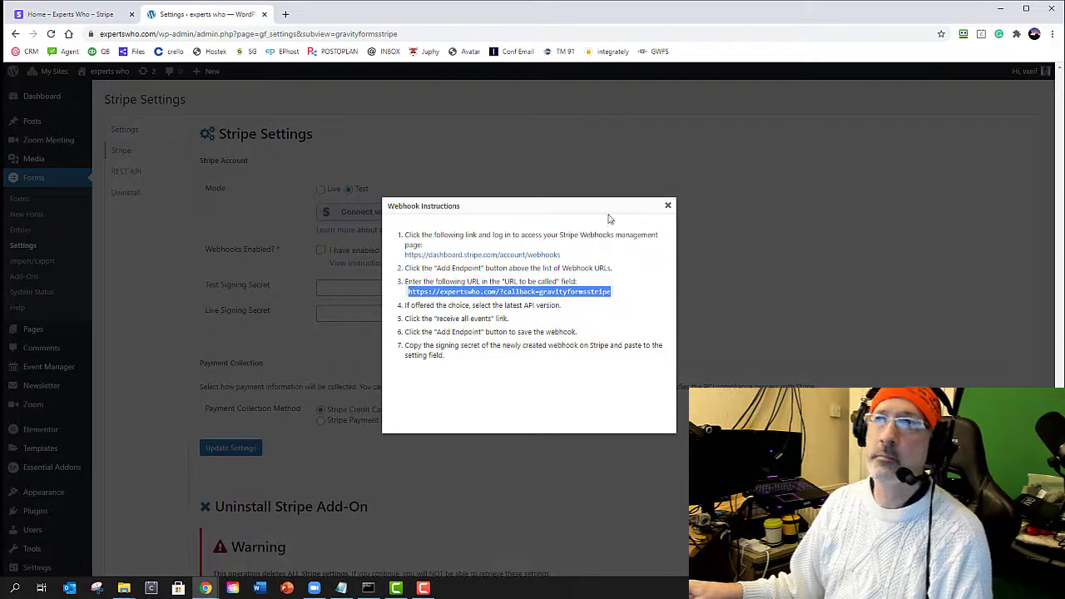
click(667, 207)
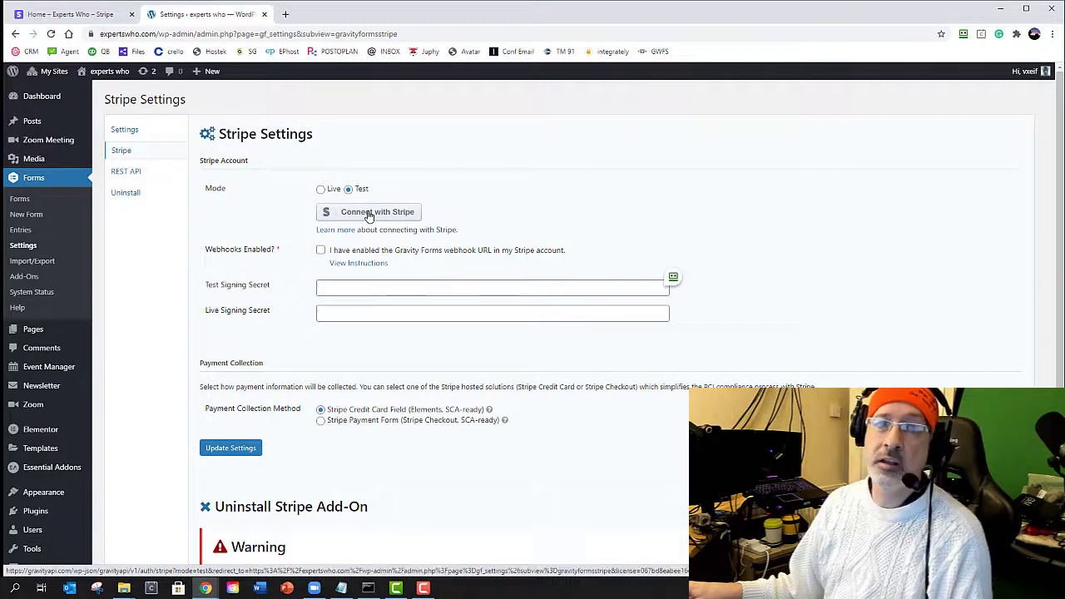
Try to connect the Experts Who Stripe account in test mode, logging back in to WordPress with the saved username and password.
click(369, 214)
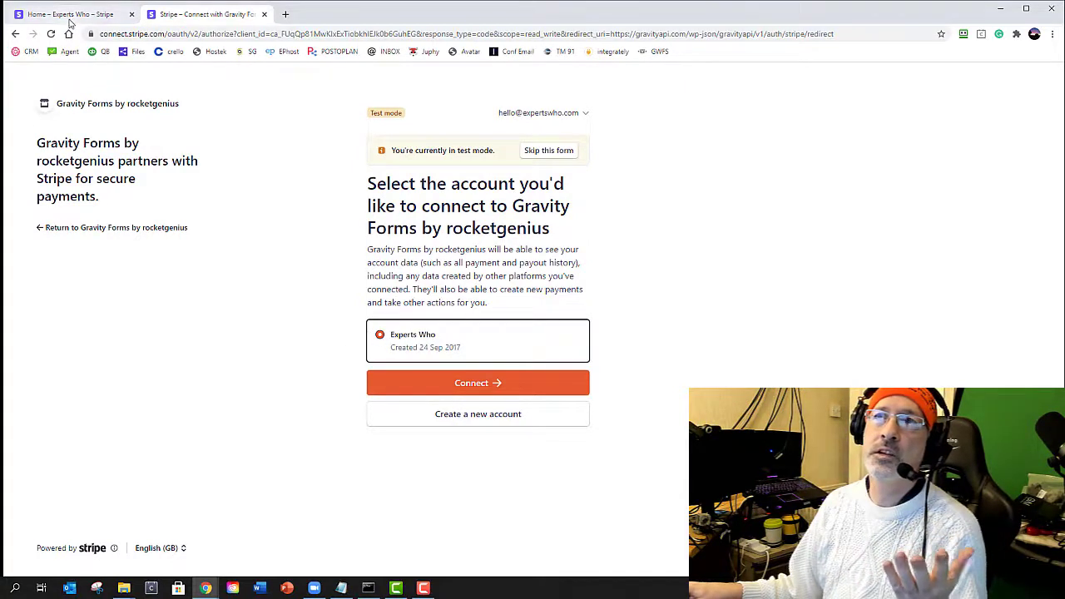
click(496, 383)
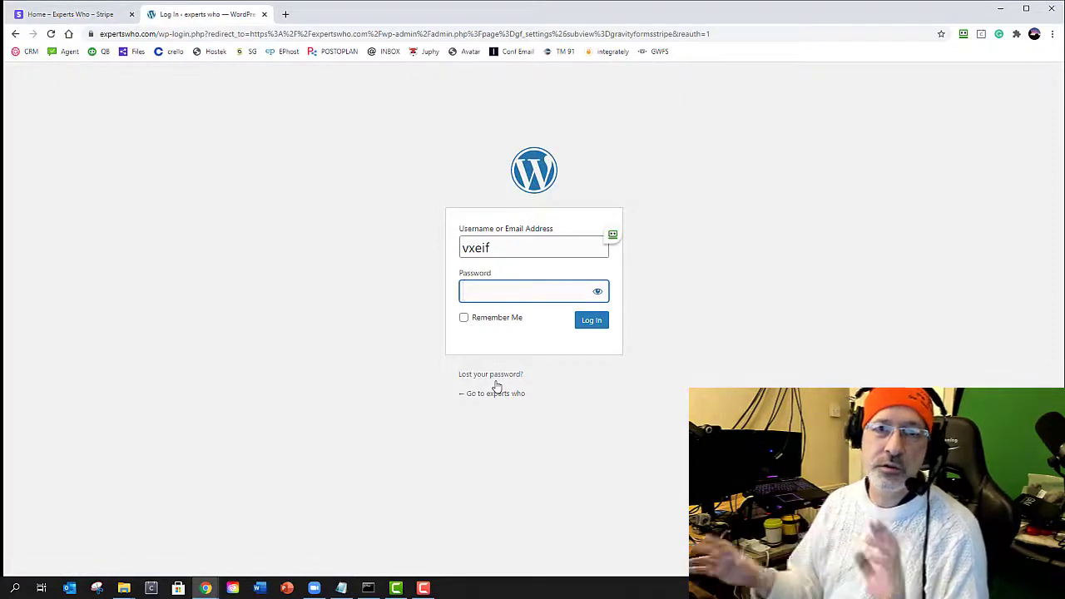
click(964, 36)
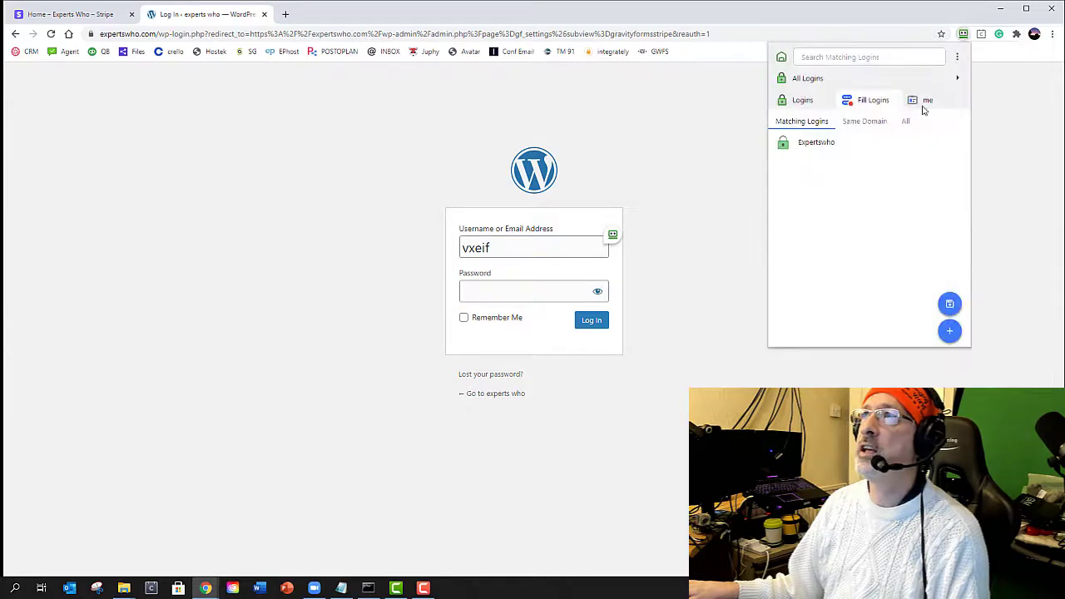
click(838, 147)
click(592, 325)
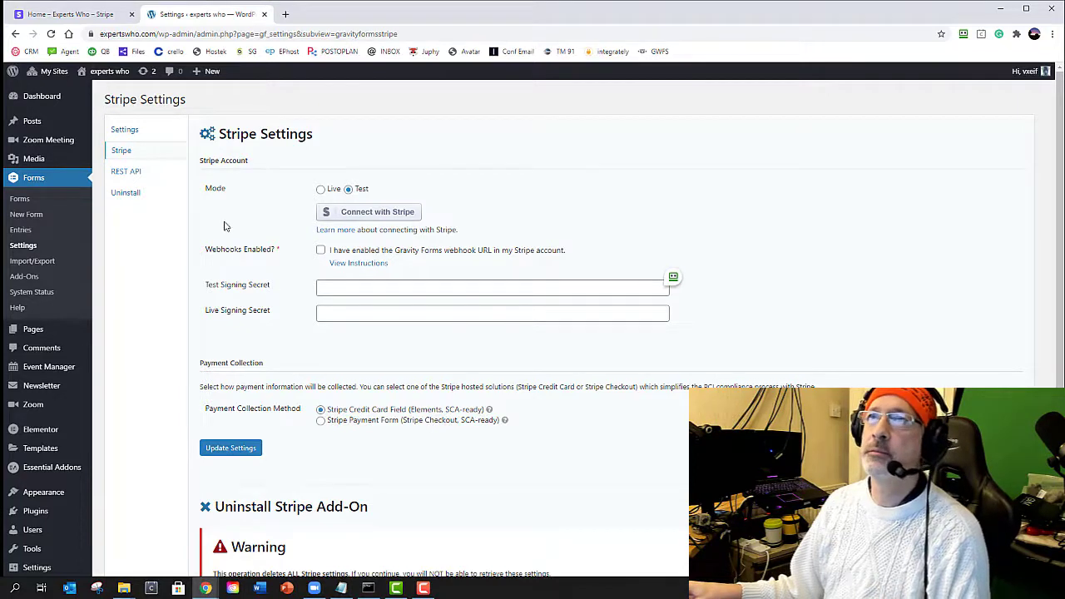
Check the webhooks address in the WordPress instructions and open dashboard.stripe.com/account/webhooks in the Stripe dashboard.
click(69, 15)
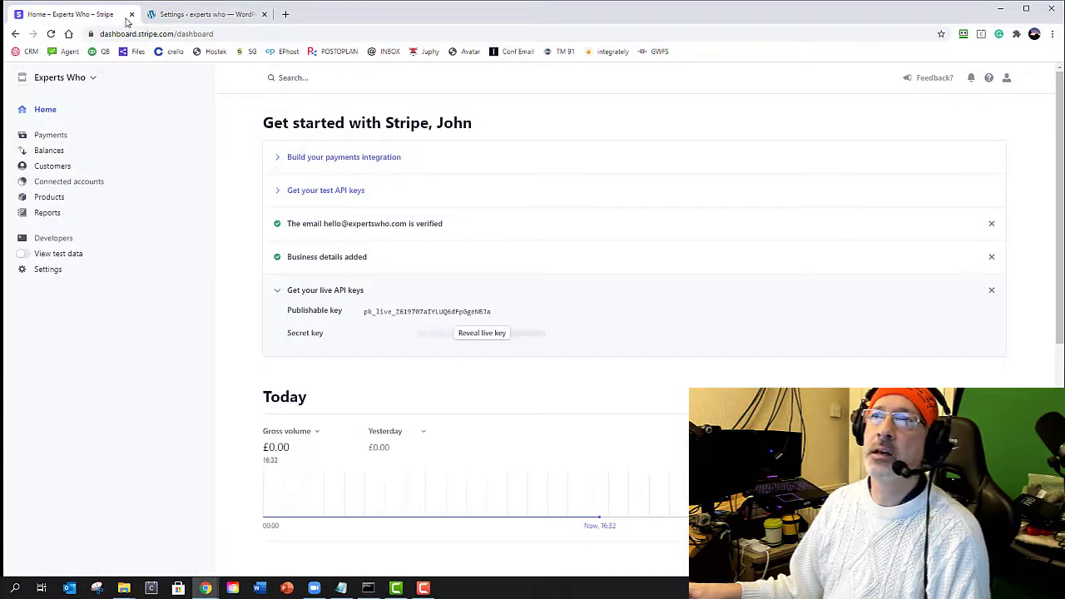
click(176, 15)
click(350, 264)
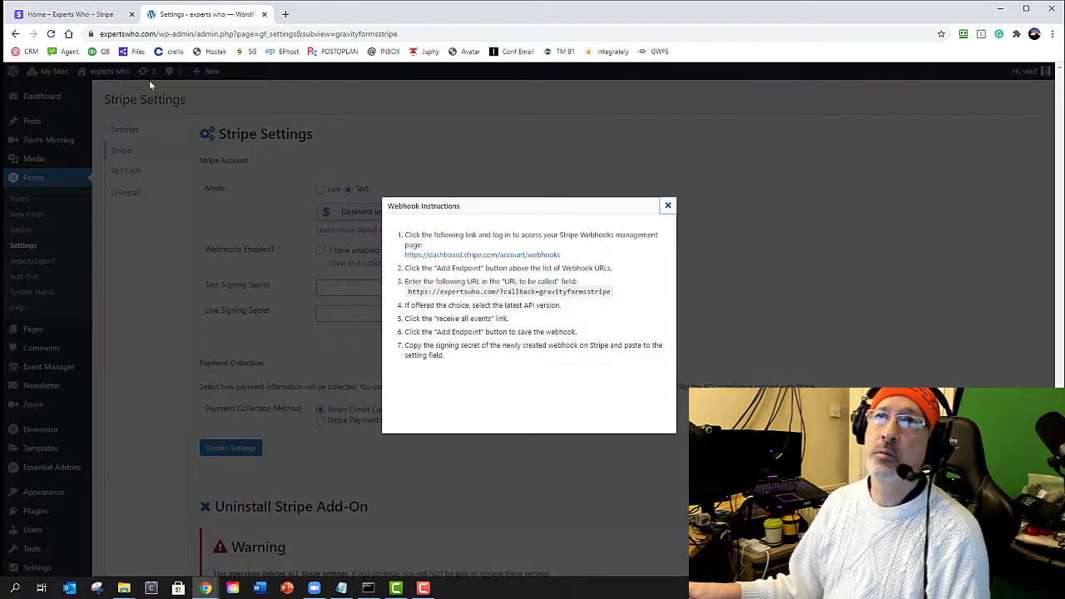
click(84, 18)
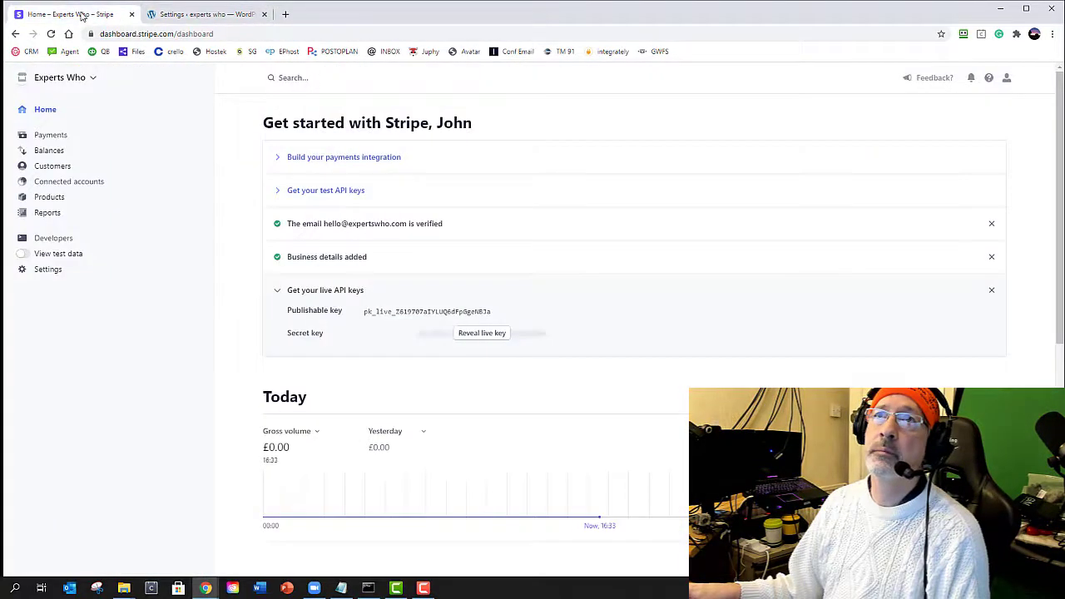
click(178, 35)
double_click(220, 35)
text(acco)
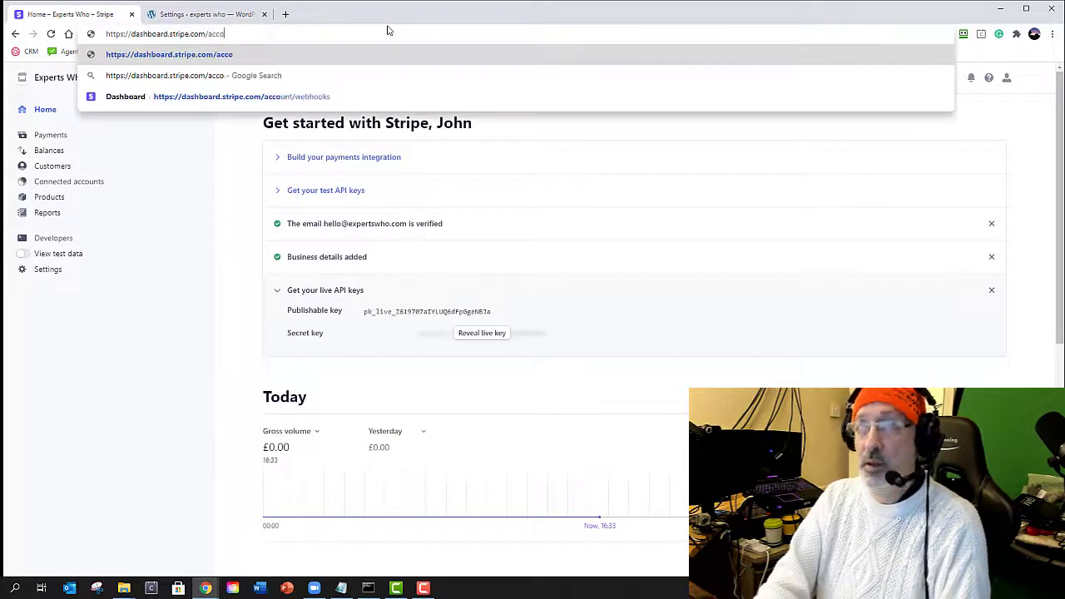
text(unt)
key(Down)
key(Down)
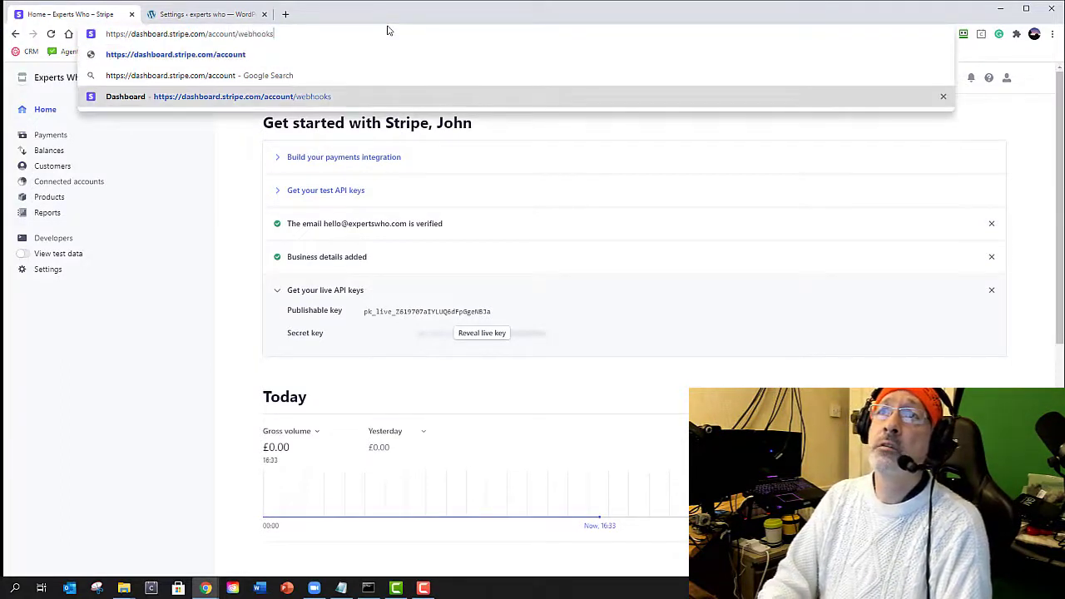
key(Return)
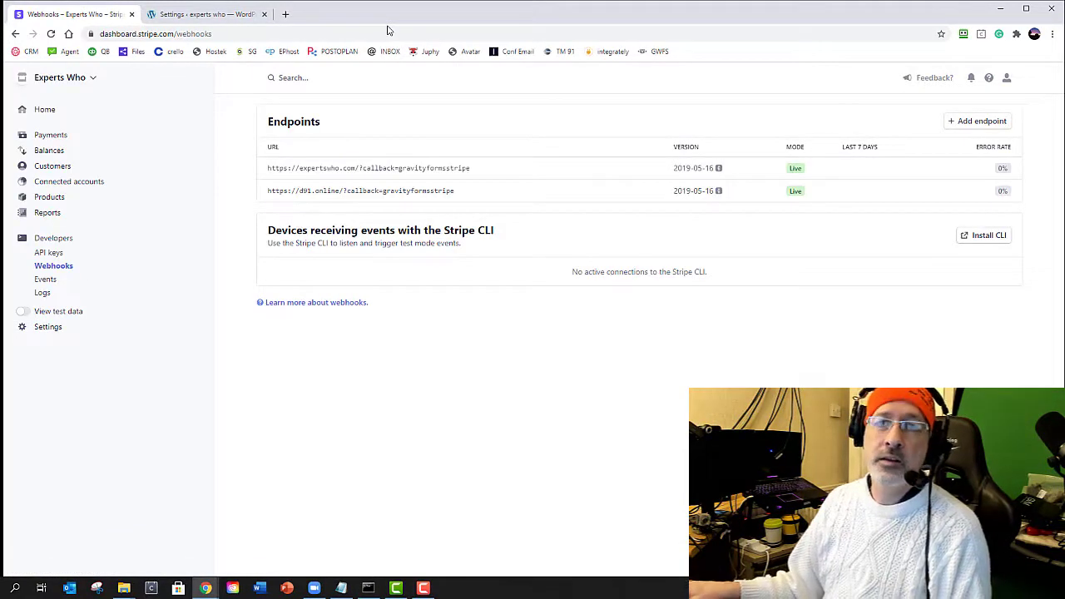
Delete the existing expertswho.com Gravity Forms webhook endpoint from Stripe.
click(459, 173)
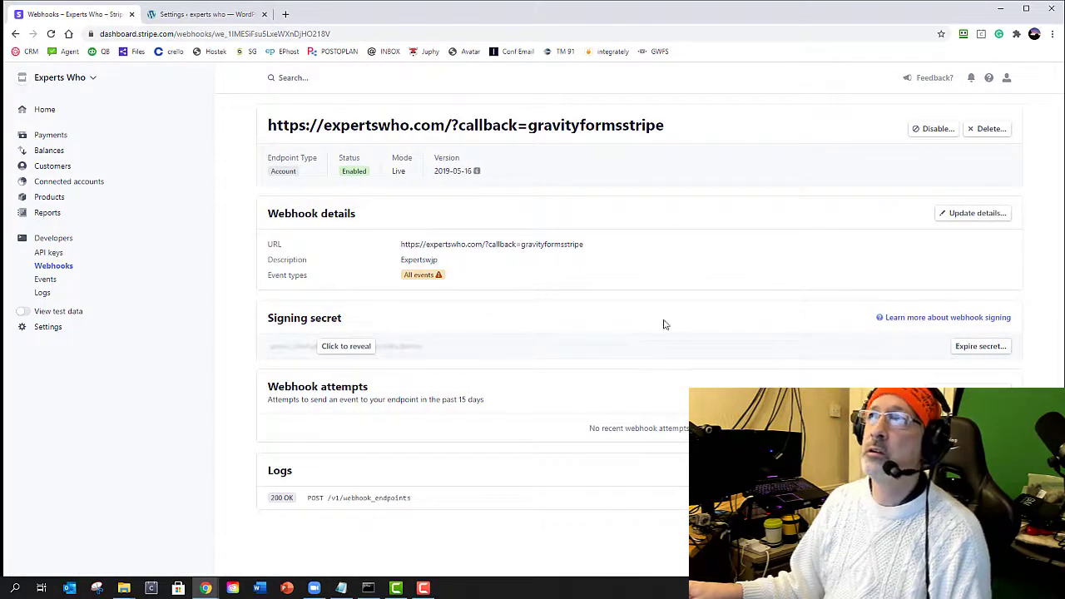
click(990, 129)
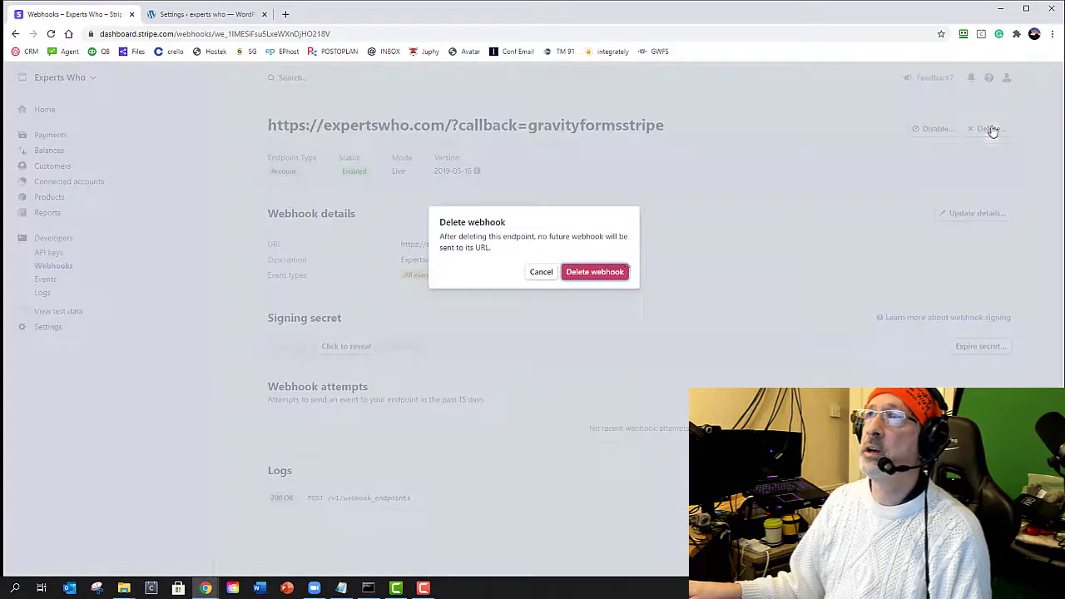
click(608, 274)
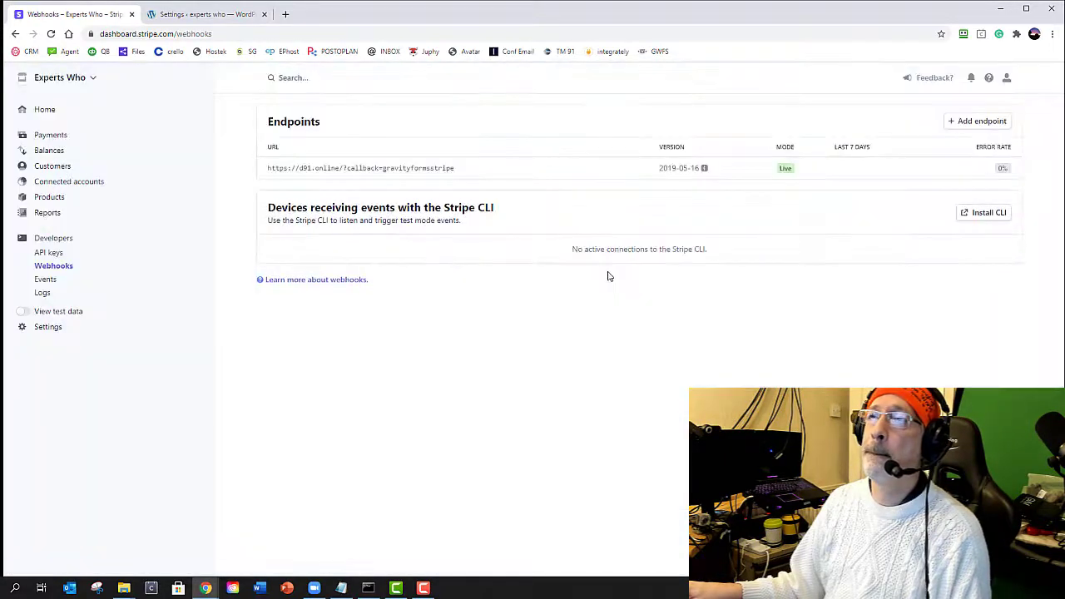
click(950, 125)
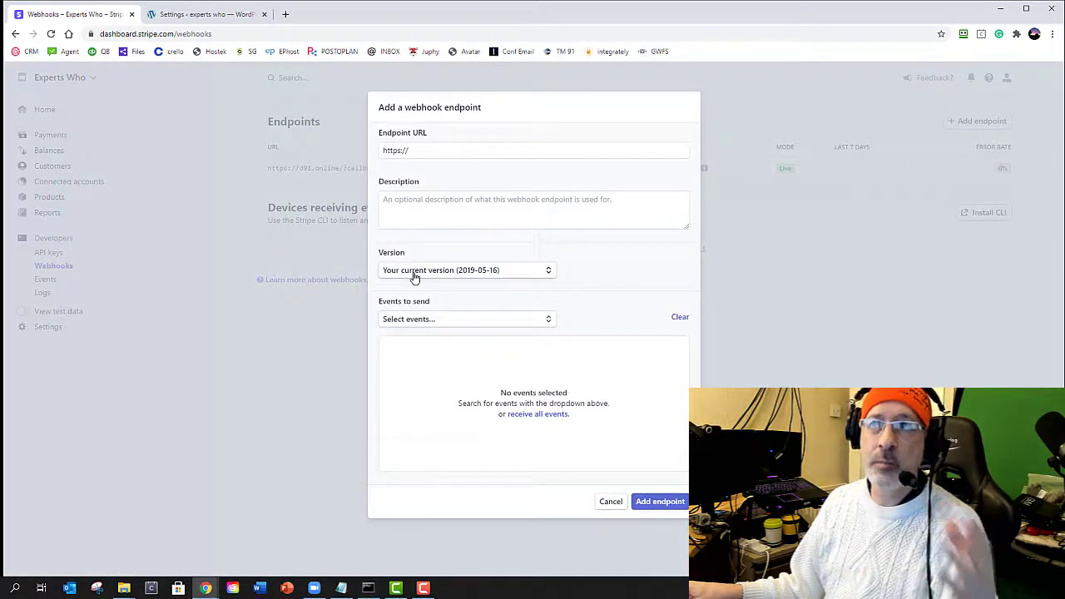
drag(409, 150, 352, 150)
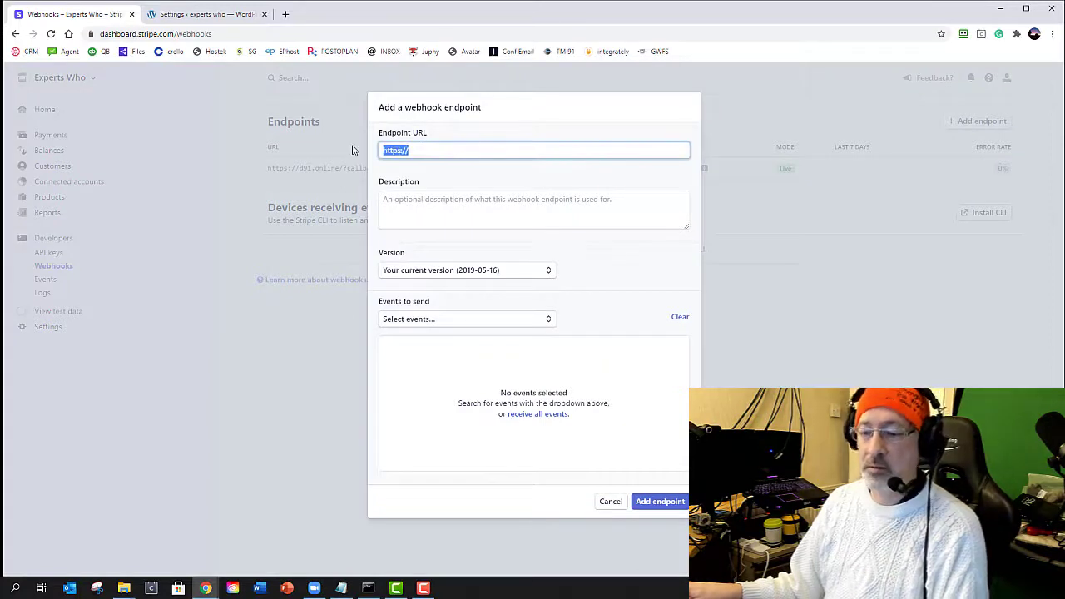
key(ctrl+v)
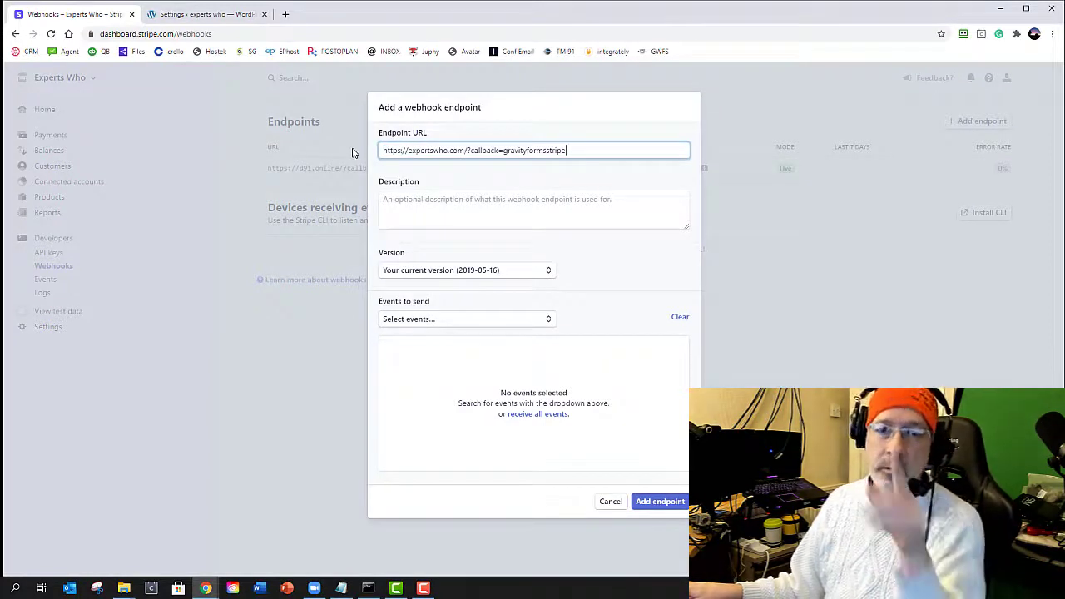
click(419, 204)
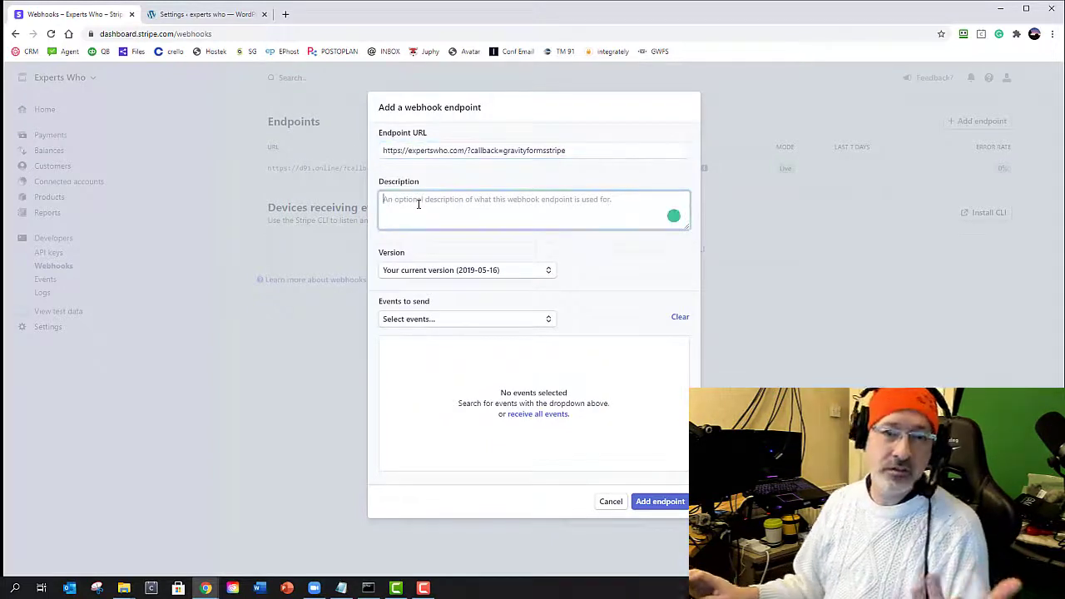
text(COnnec)
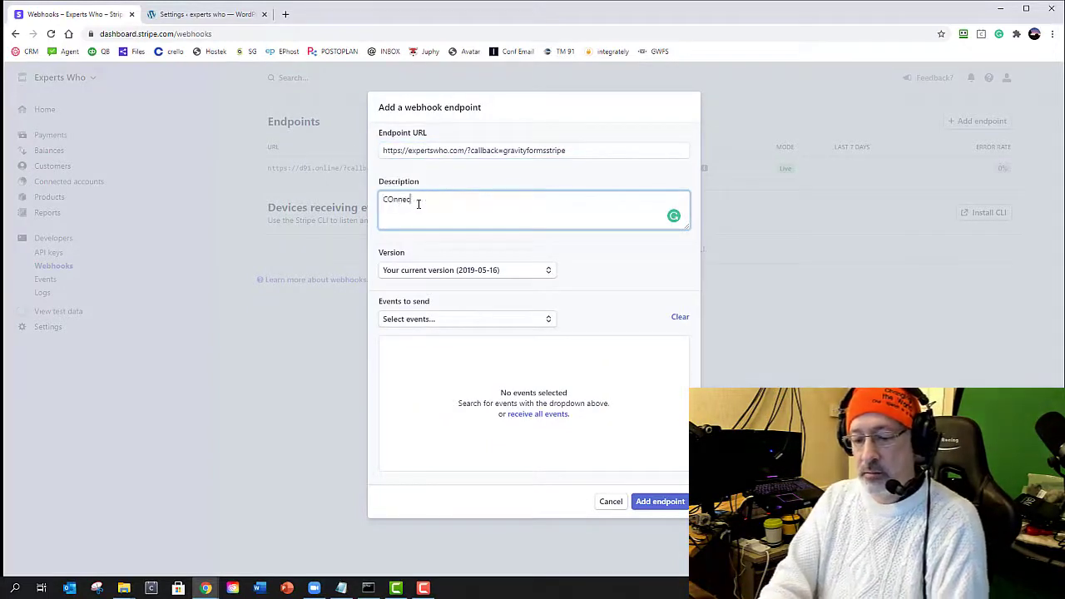
text(t te)
text(sho)
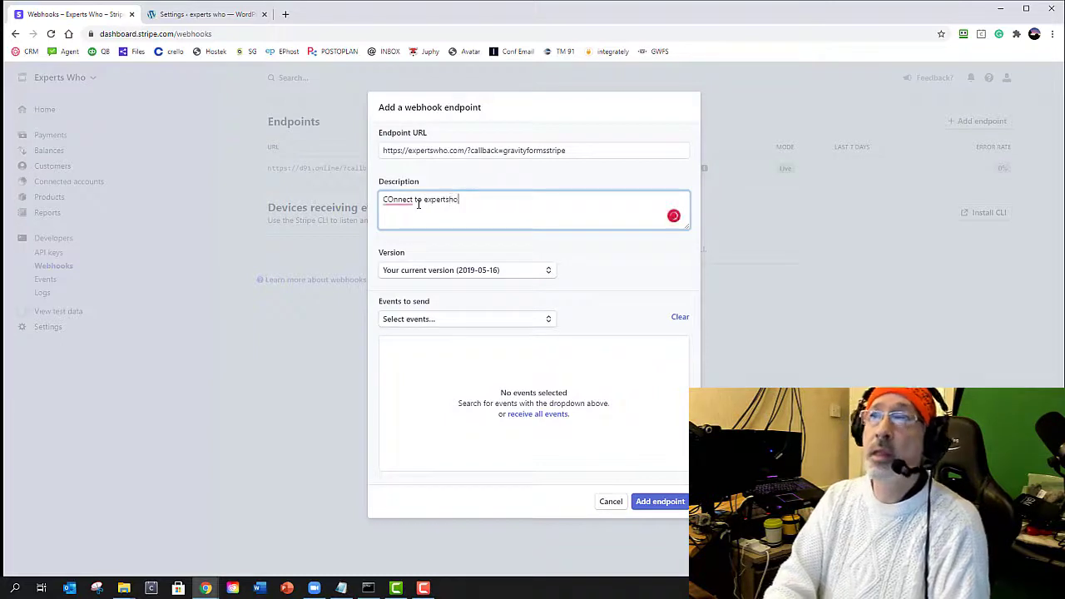
right_click(390, 200)
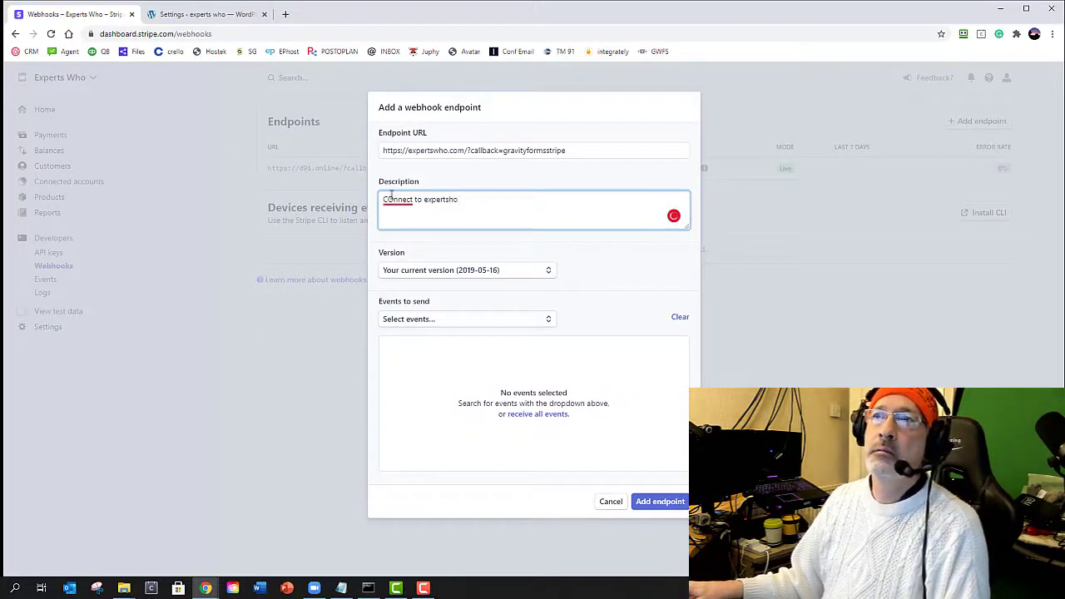
click(398, 227)
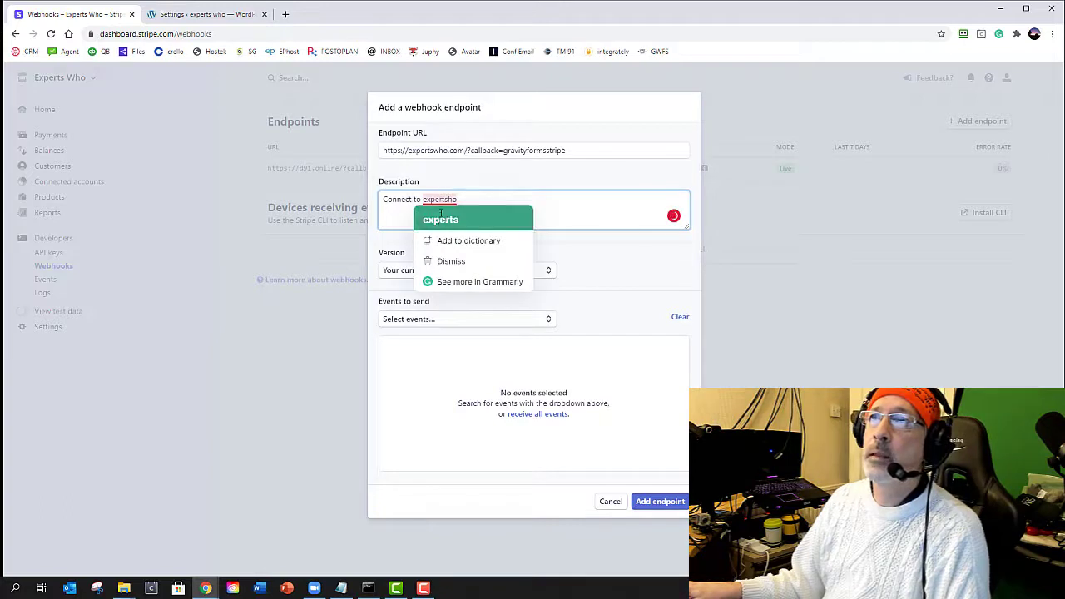
click(440, 218)
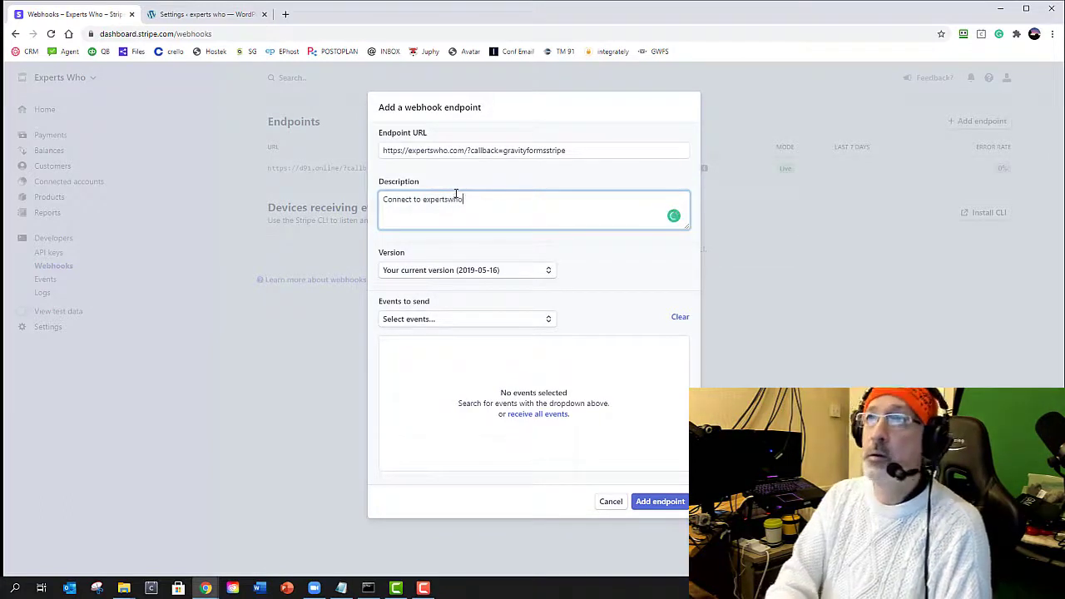
text(who)
Set the endpoint to the latest API version (2020-08-27) with all events received, and add it.
click(536, 271)
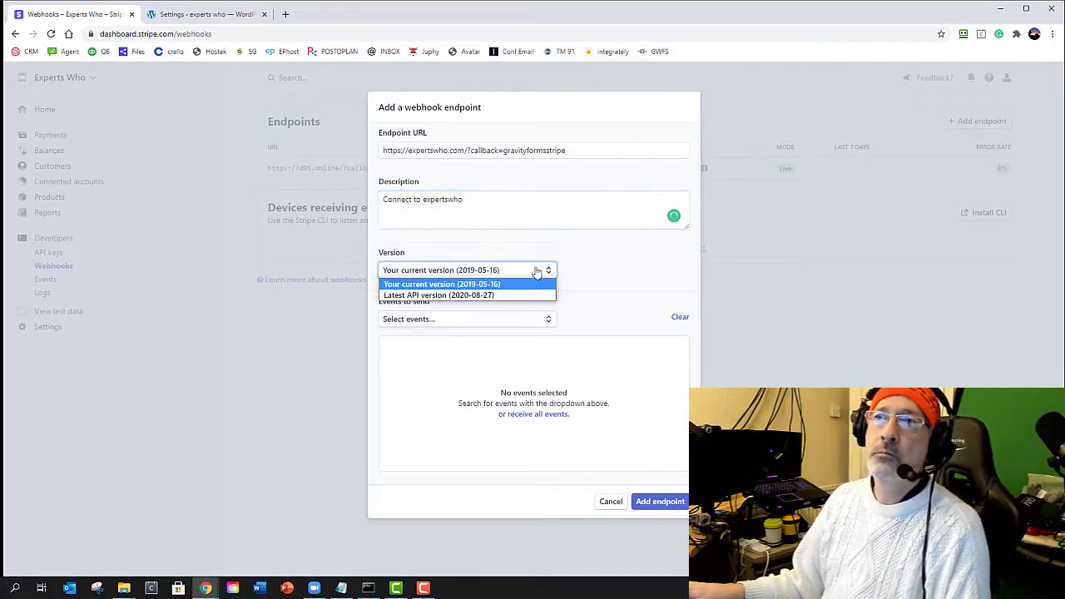
click(497, 302)
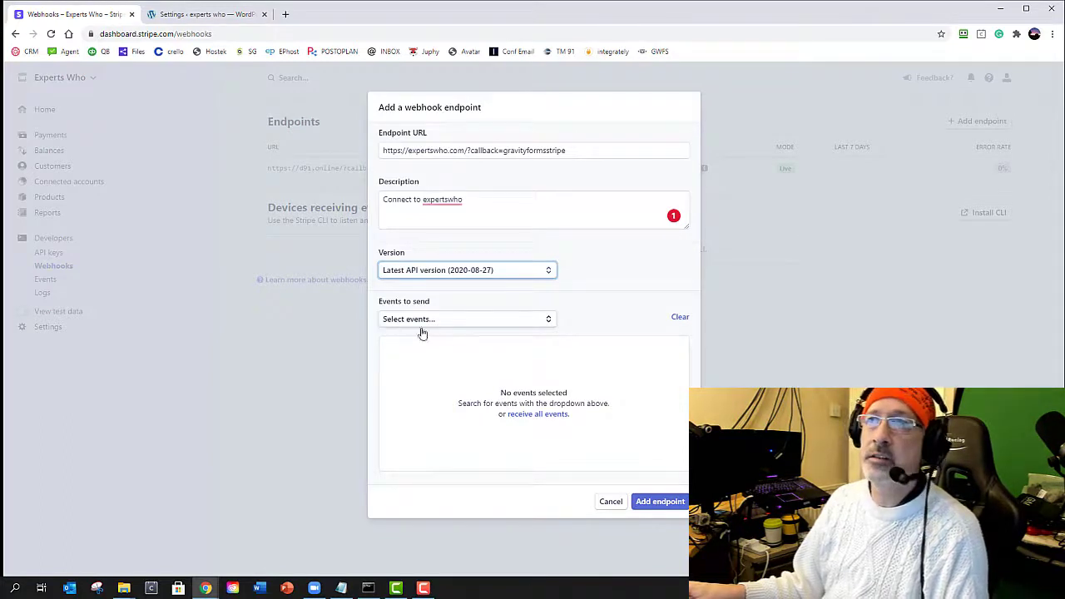
click(545, 420)
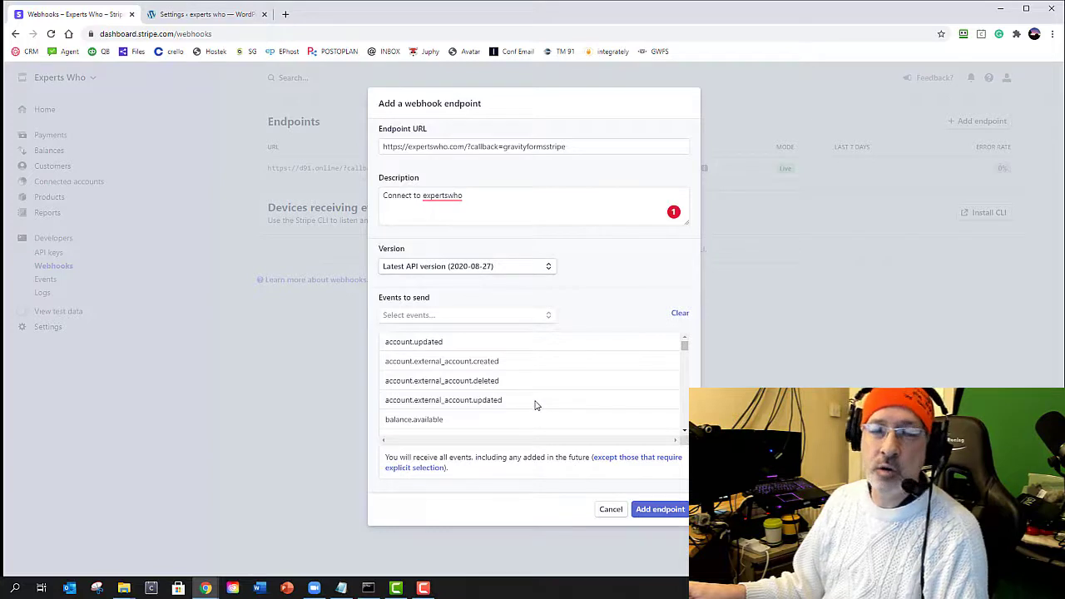
click(653, 515)
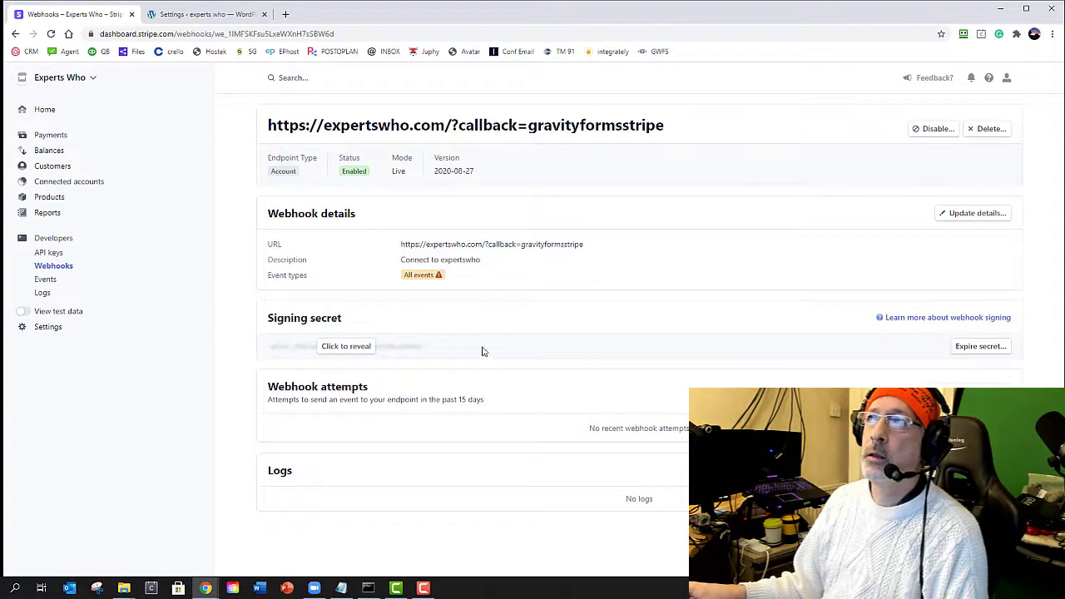
Reveal and copy the new webhook's signing secret, and return to the WordPress Stripe settings with the webhook instructions closed.
click(334, 347)
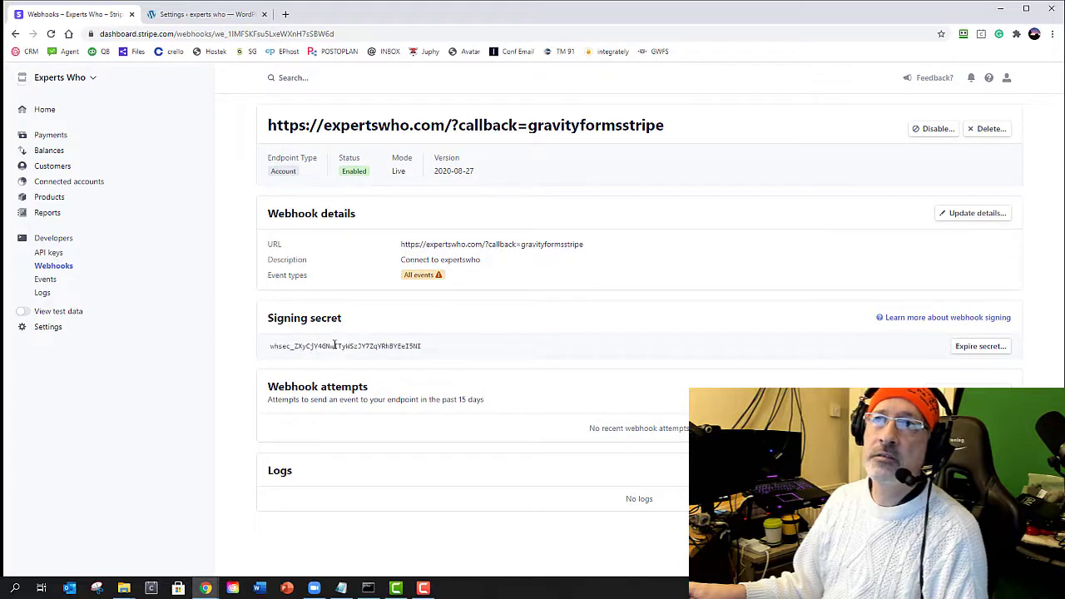
drag(408, 346, 265, 355)
double_click(267, 355)
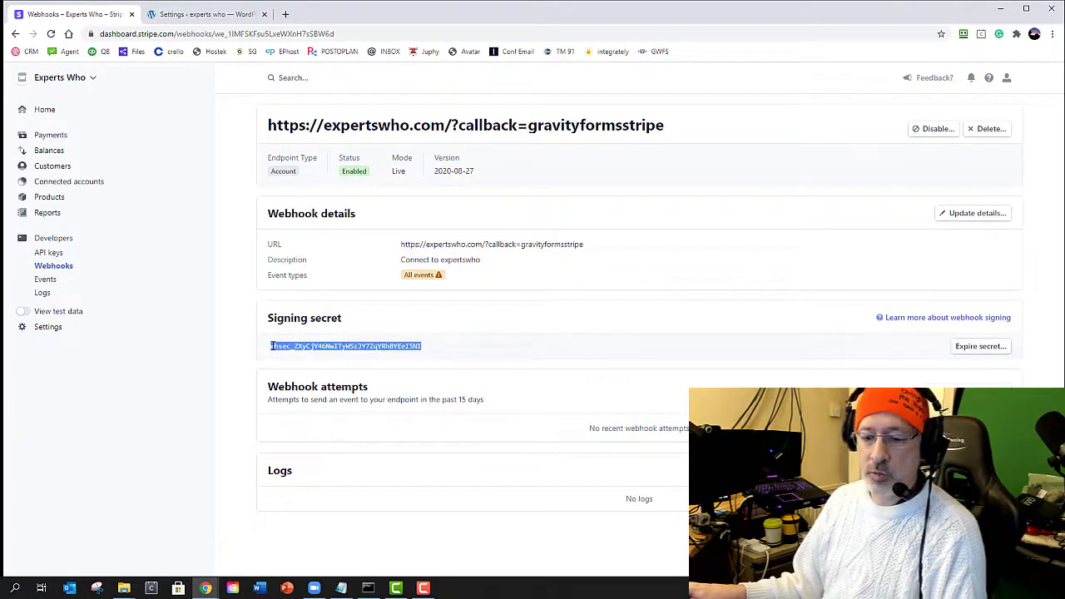
click(207, 15)
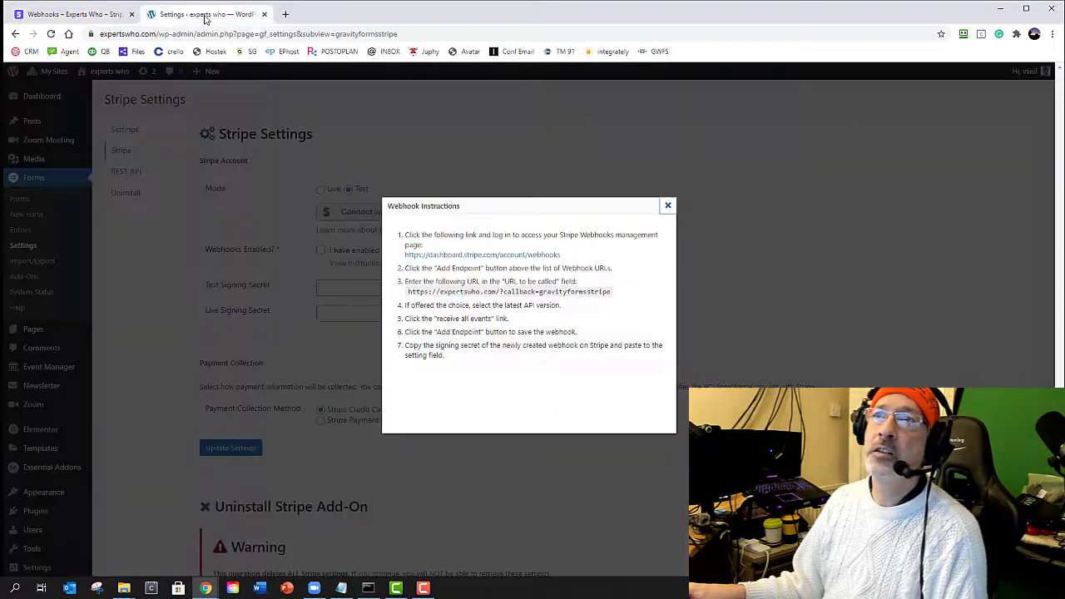
click(666, 206)
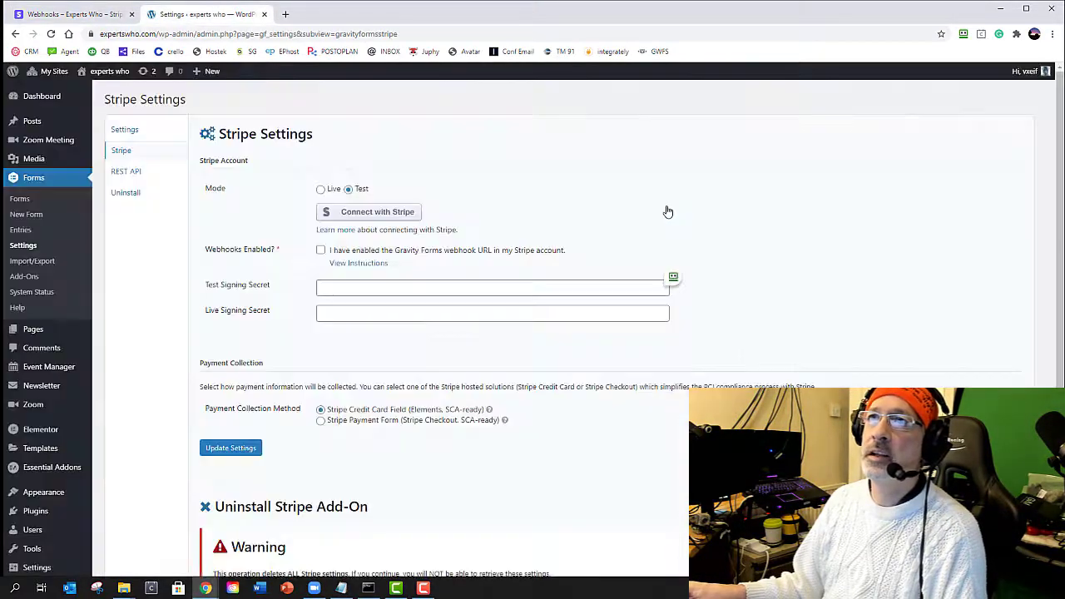
Paste the copied webhook signing secret into the Live Signing Secret field.
click(338, 313)
key(ctrl+v)
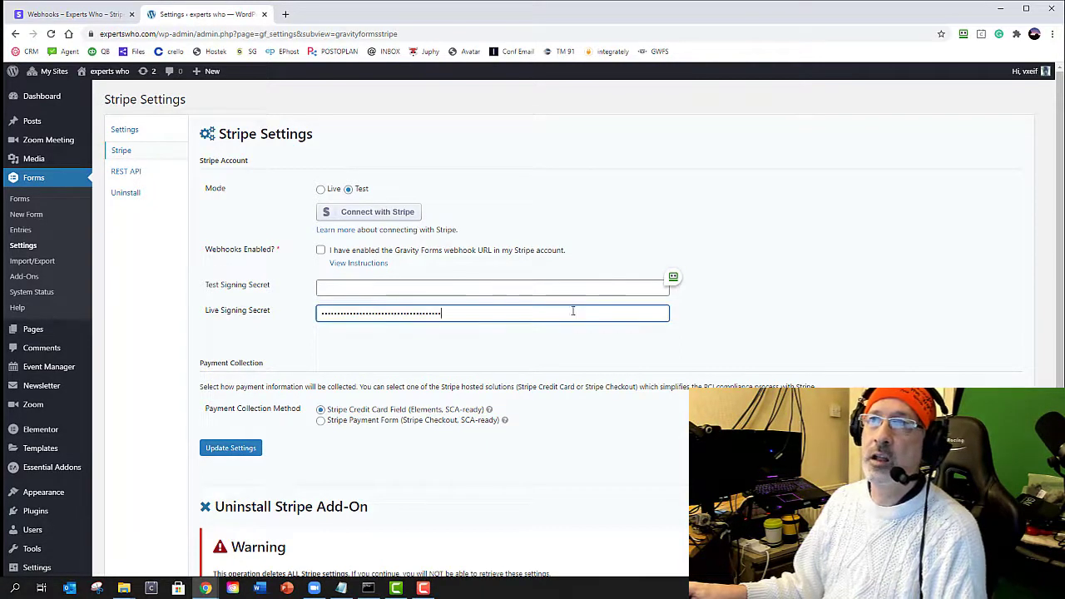
Switch to Stripe's test data, open the expertswho.com Gravity Forms webhook endpoint, and reveal and copy its signing secret.
click(50, 15)
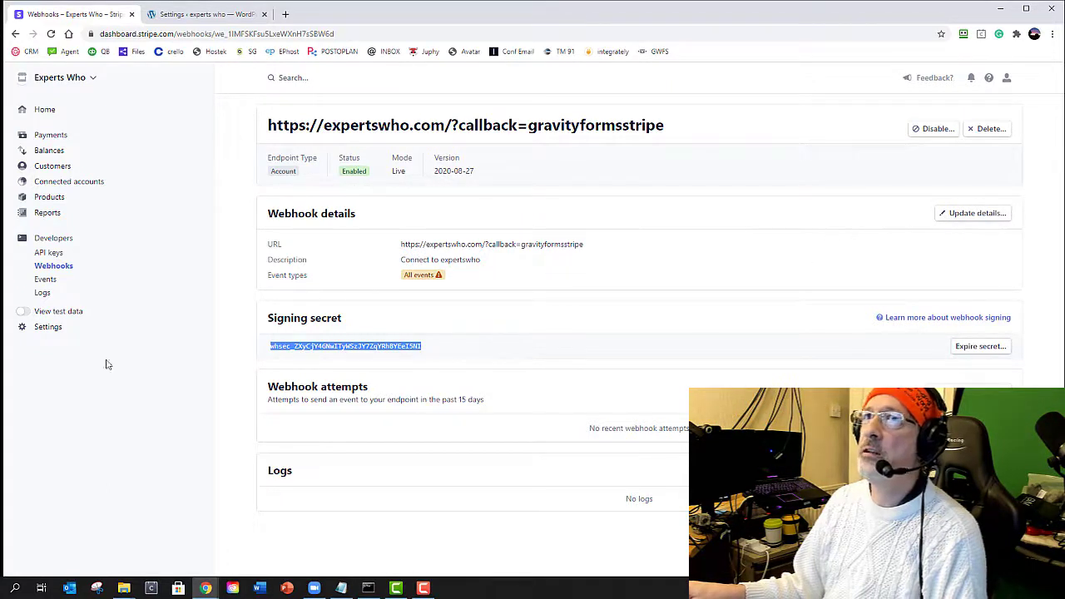
click(22, 314)
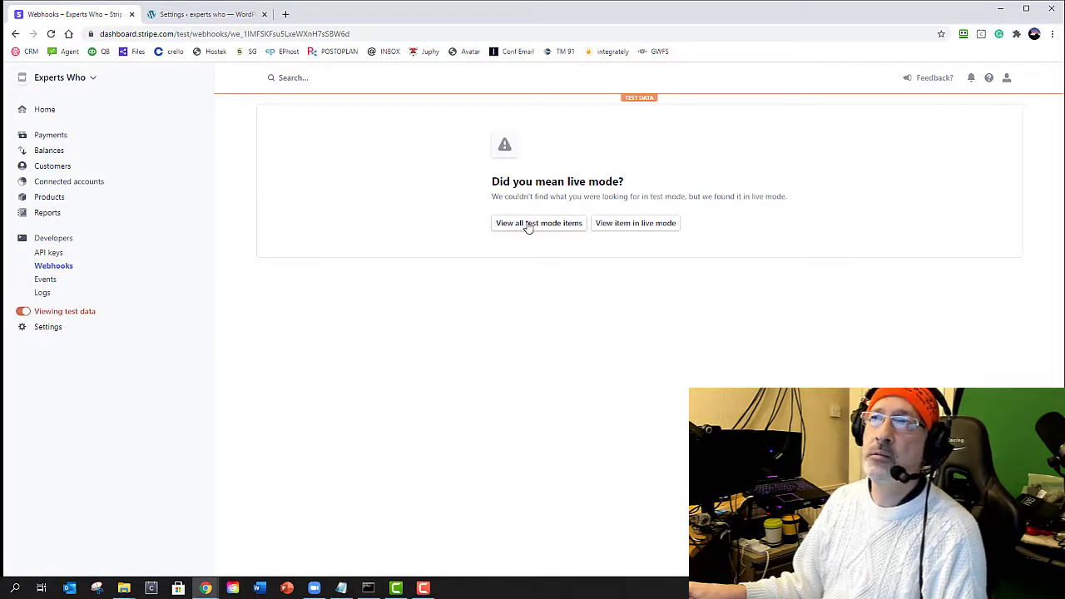
click(541, 228)
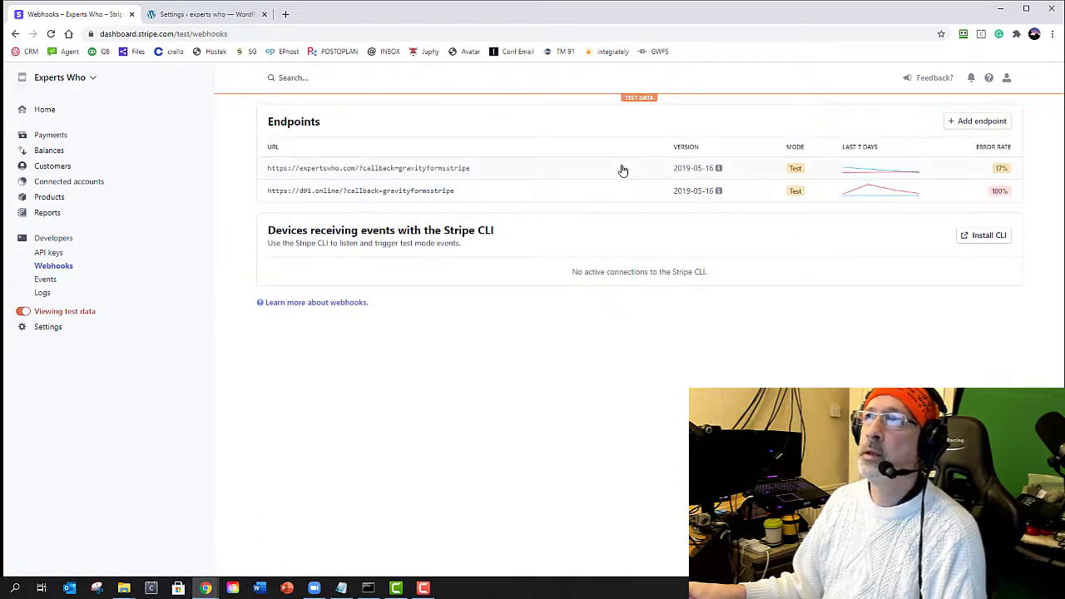
click(419, 170)
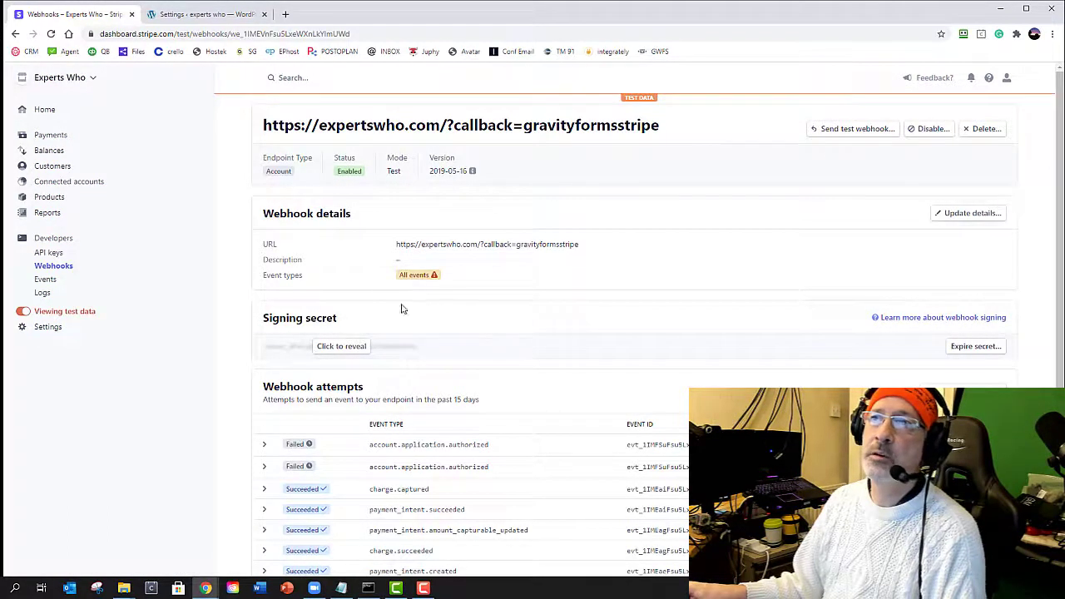
click(333, 350)
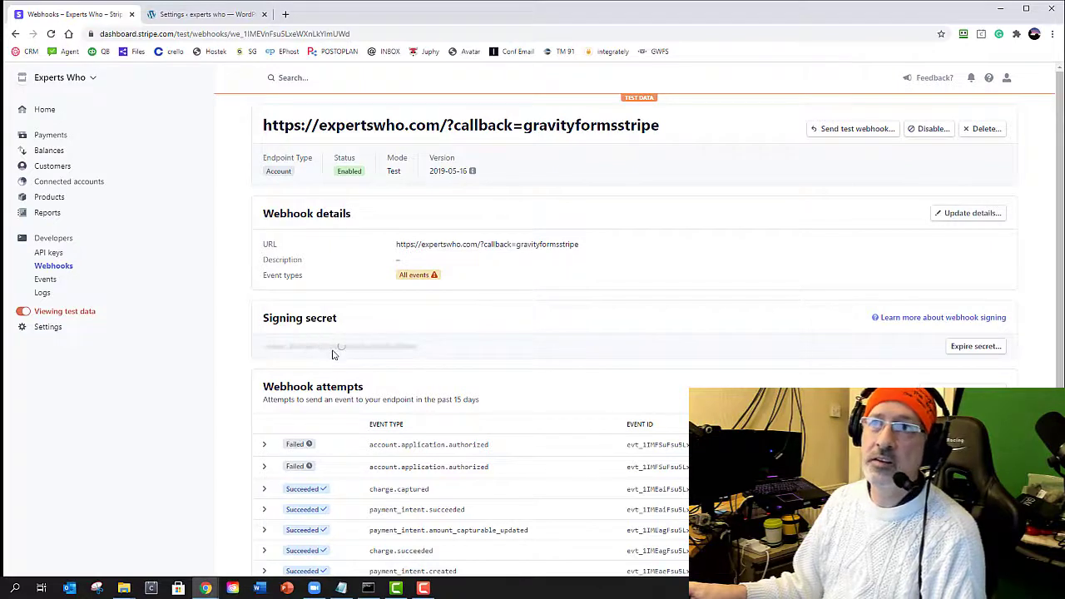
drag(419, 347, 264, 347)
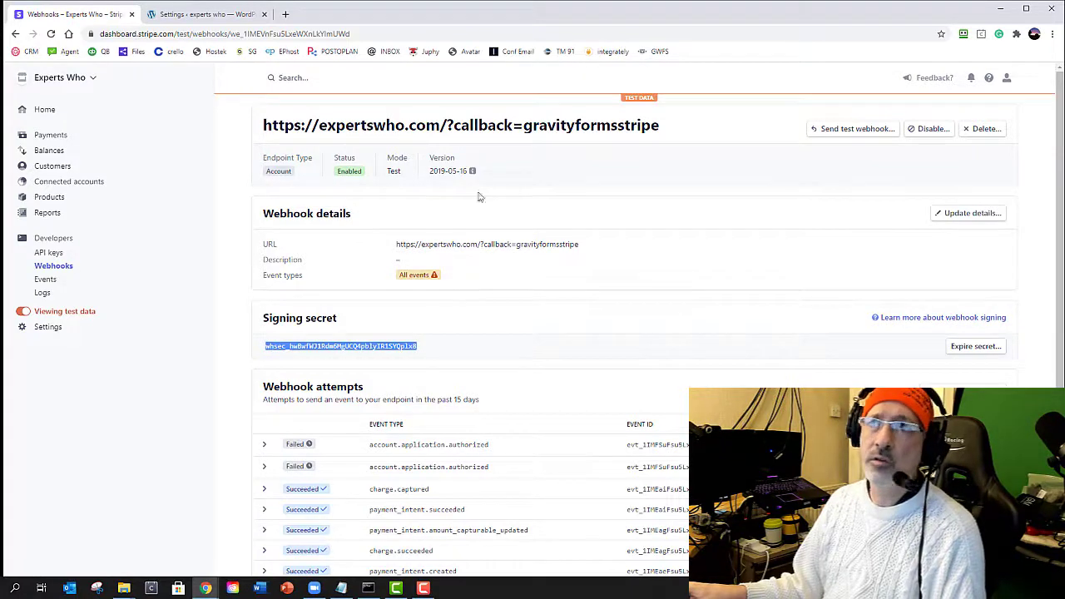
Paste the test endpoint's signing secret into the Test Signing Secret field of the WordPress Stripe settings.
click(169, 16)
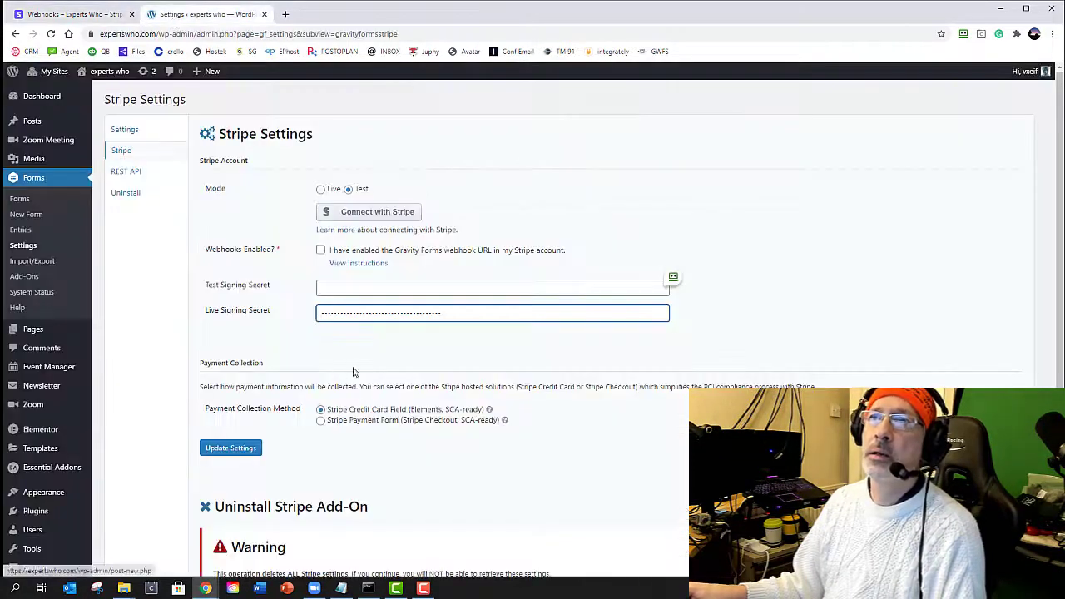
click(351, 289)
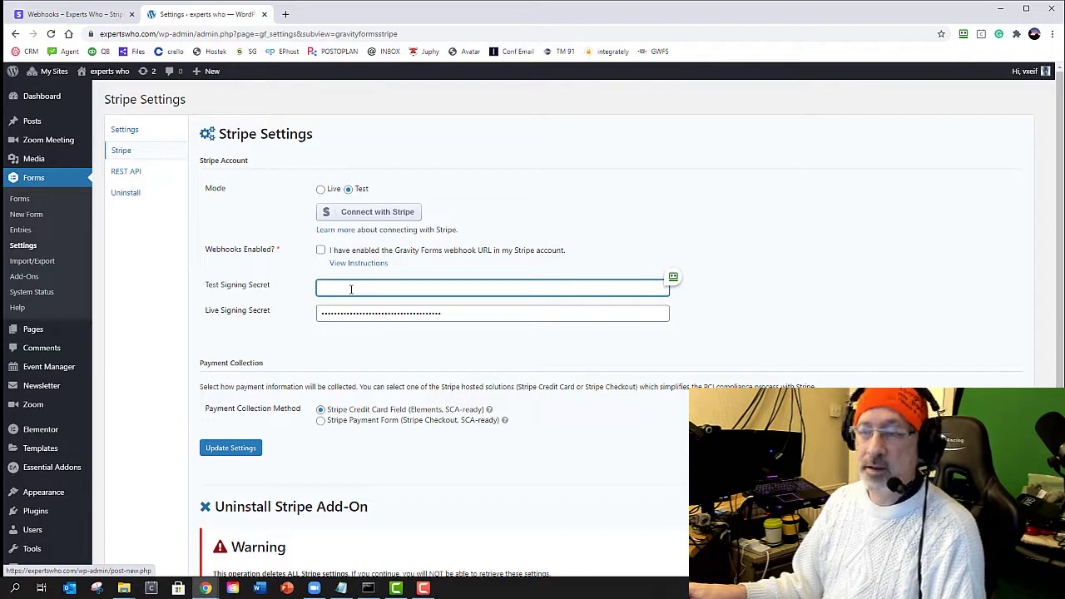
key(ctrl+v)
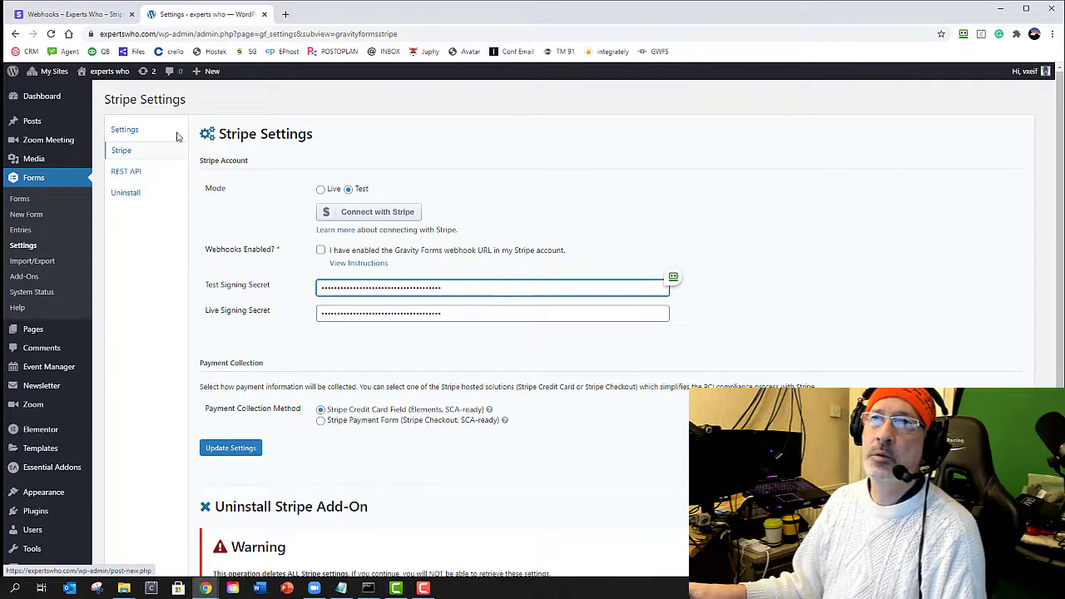
Mark the Gravity Forms webhook URL as enabled and update the Stripe settings, declining the offer to save the password.
click(71, 14)
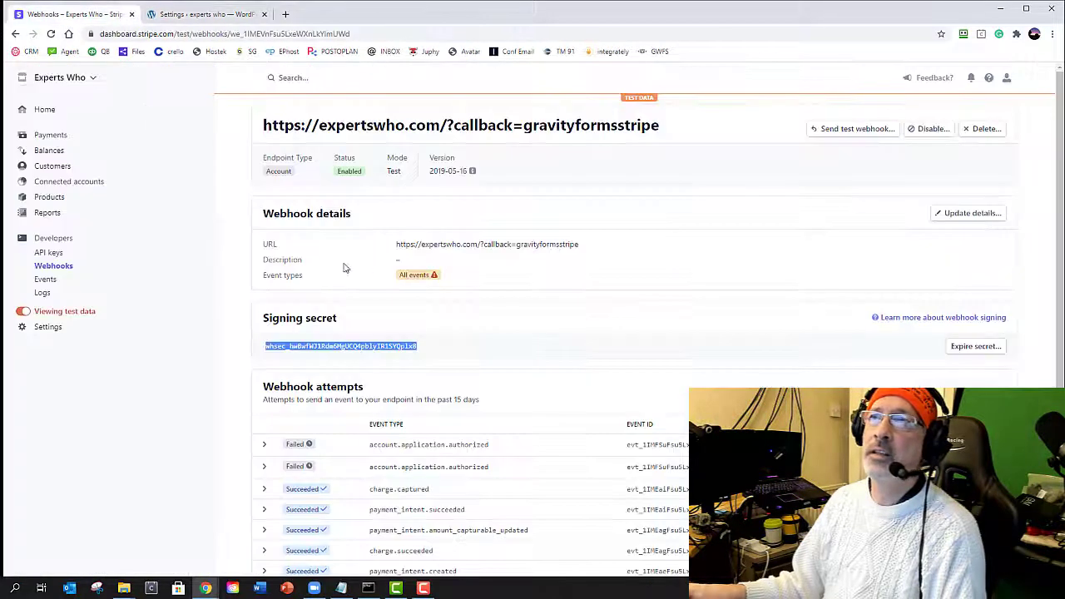
click(178, 15)
click(321, 251)
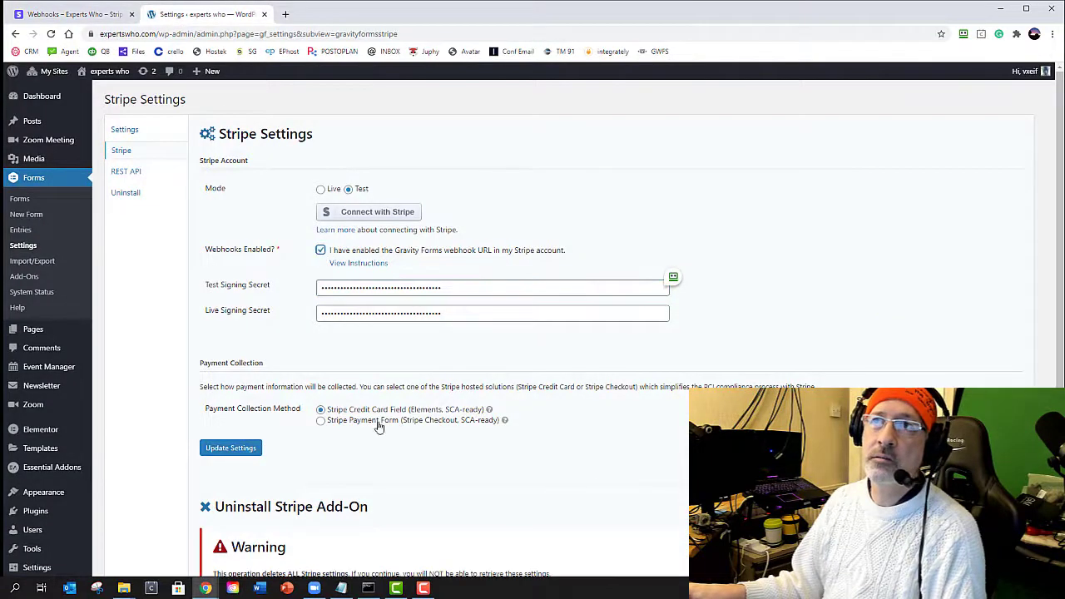
click(237, 448)
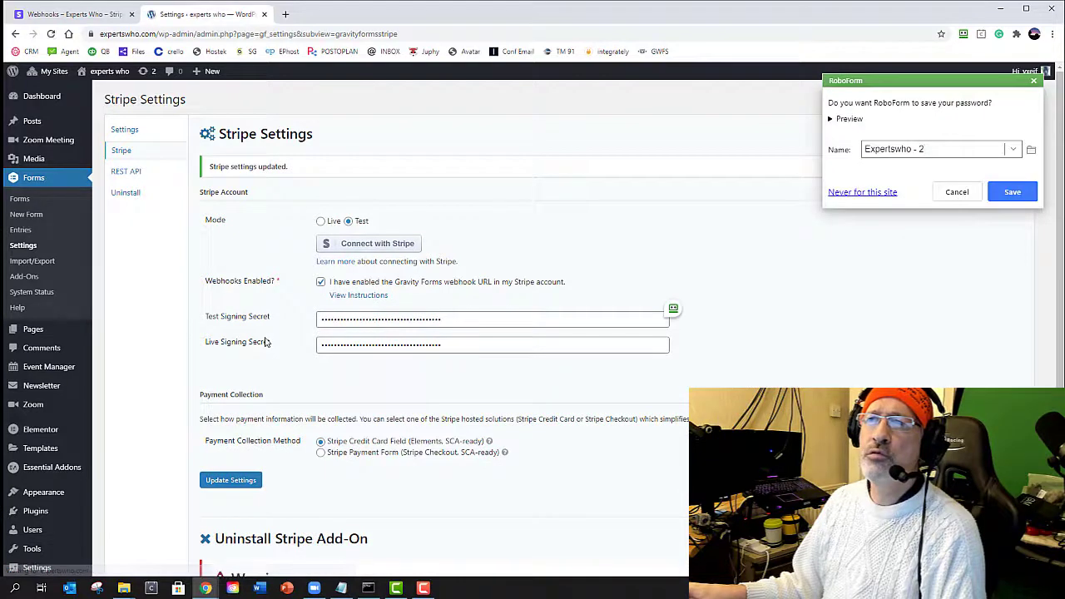
click(957, 193)
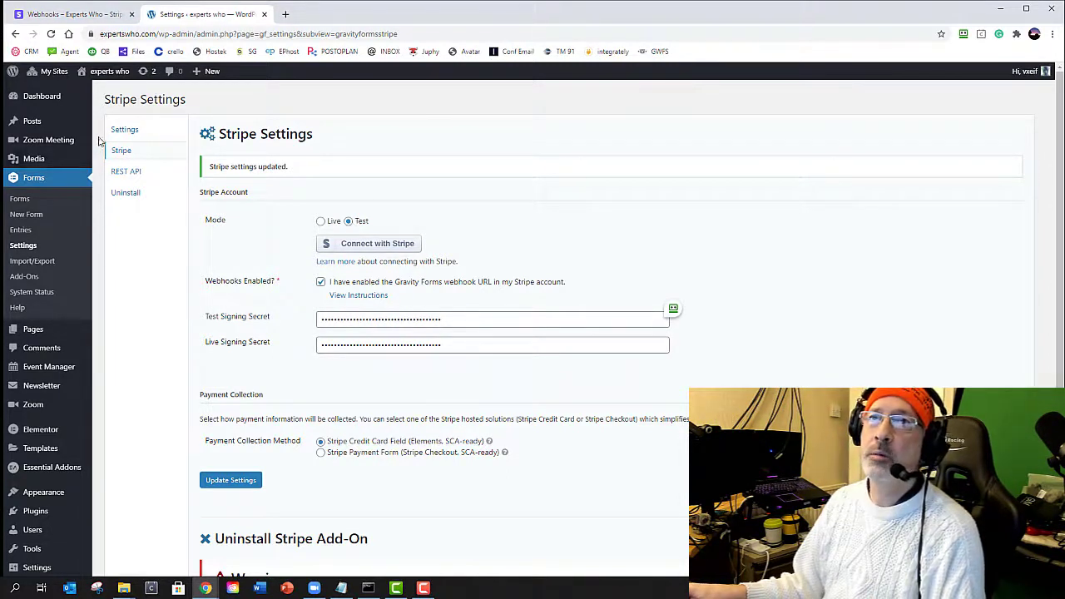
Preview the Pay to Subscribe form to check its credit card field, and close the preview.
click(25, 204)
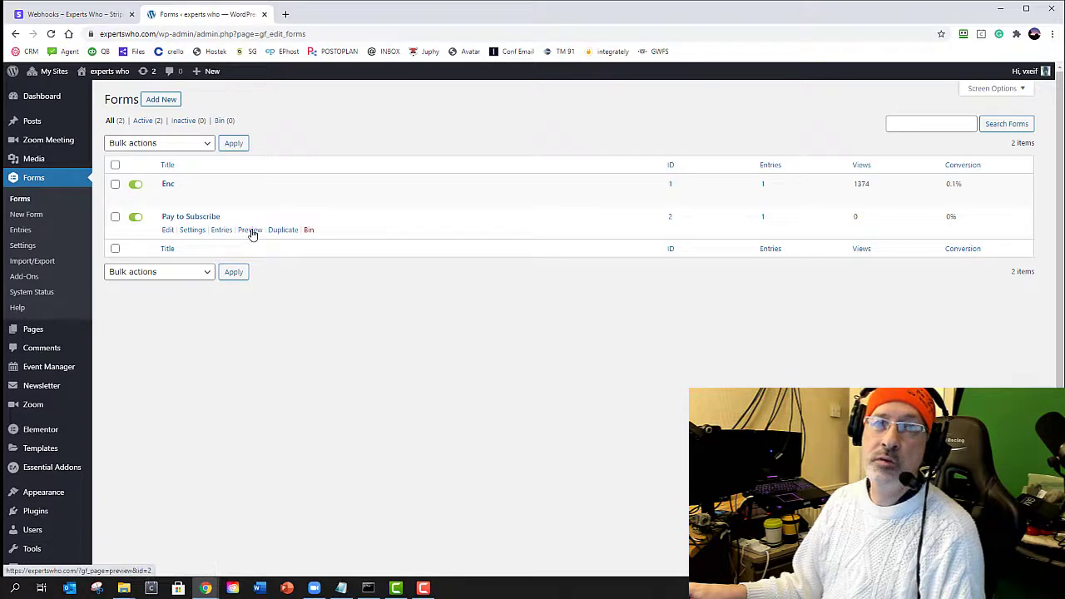
click(250, 230)
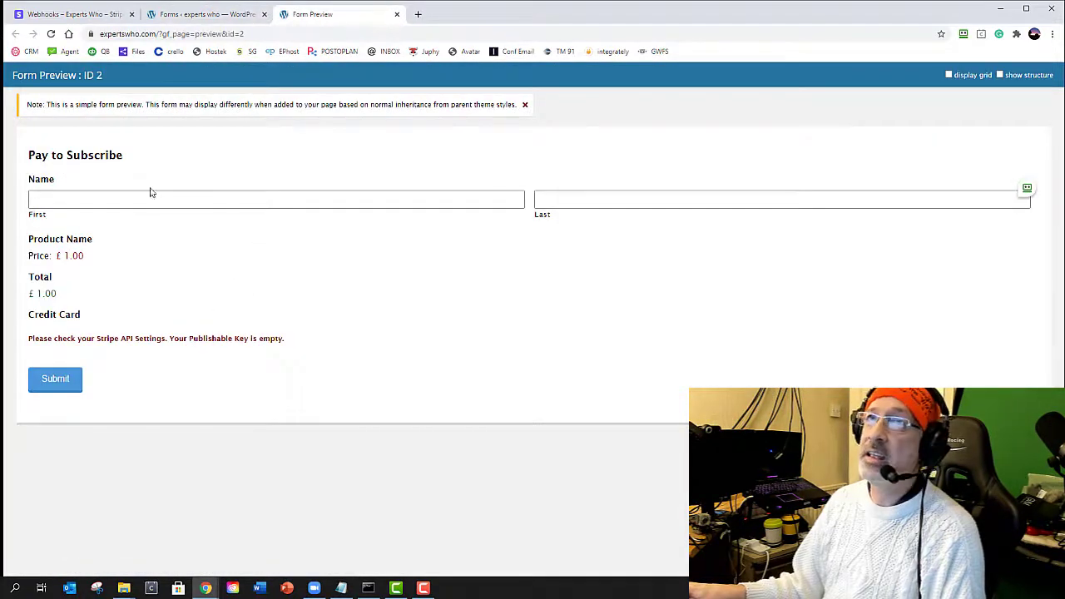
click(397, 15)
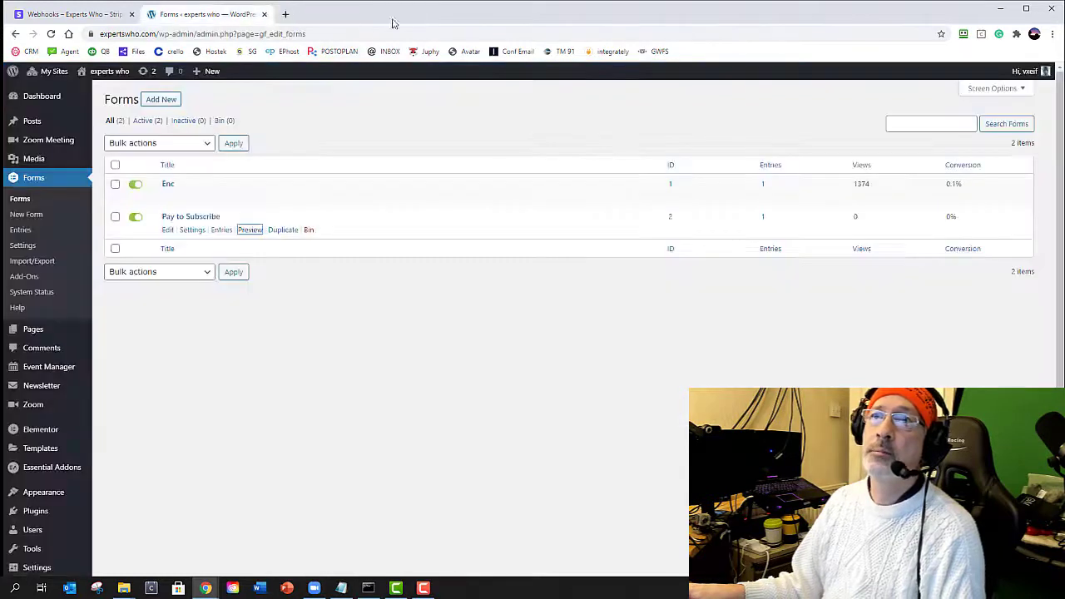
Open the Pay to Subscribe form's Stripe feeds, follow the link to the Stripe settings, and update them again.
mouse_move(193, 231)
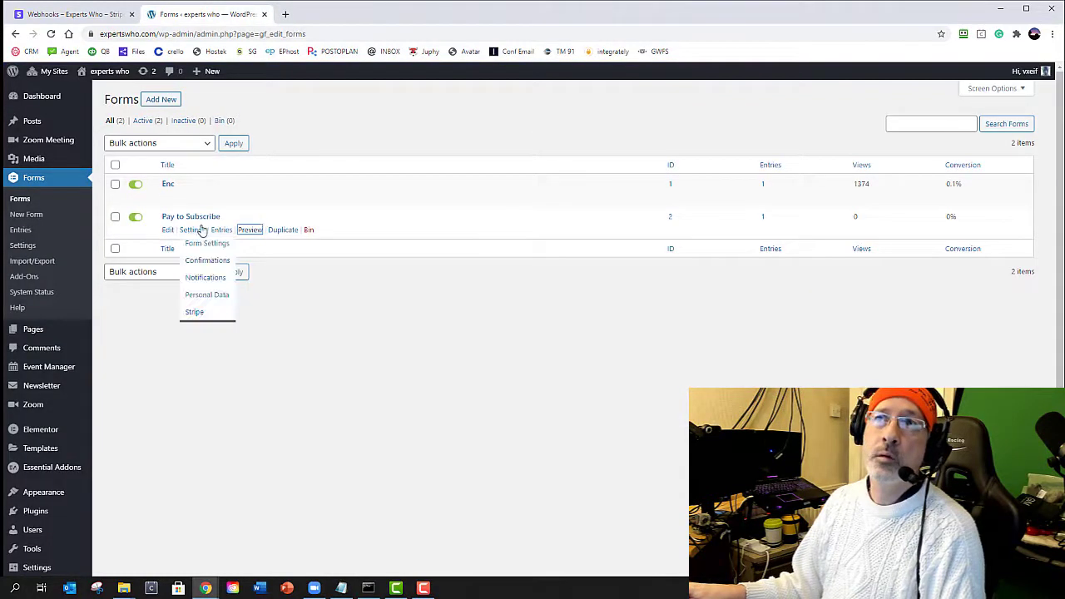
click(194, 314)
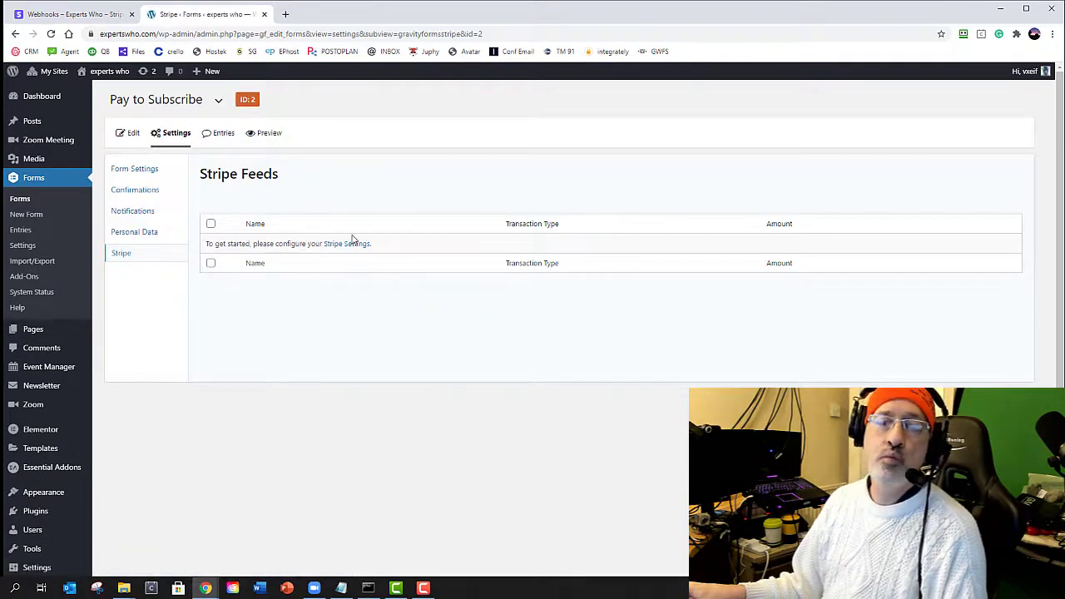
click(347, 245)
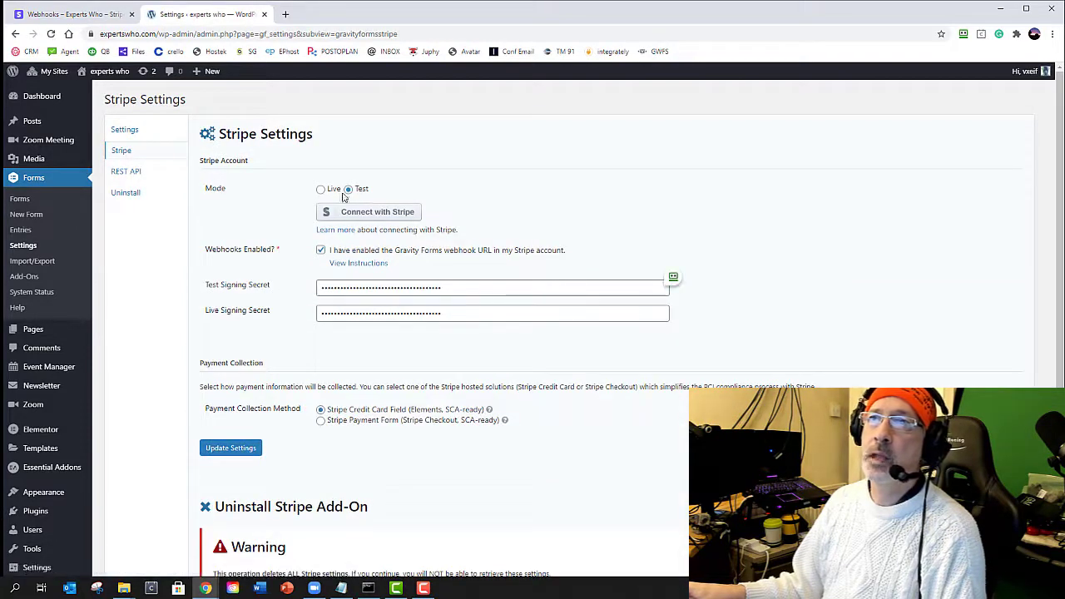
click(254, 451)
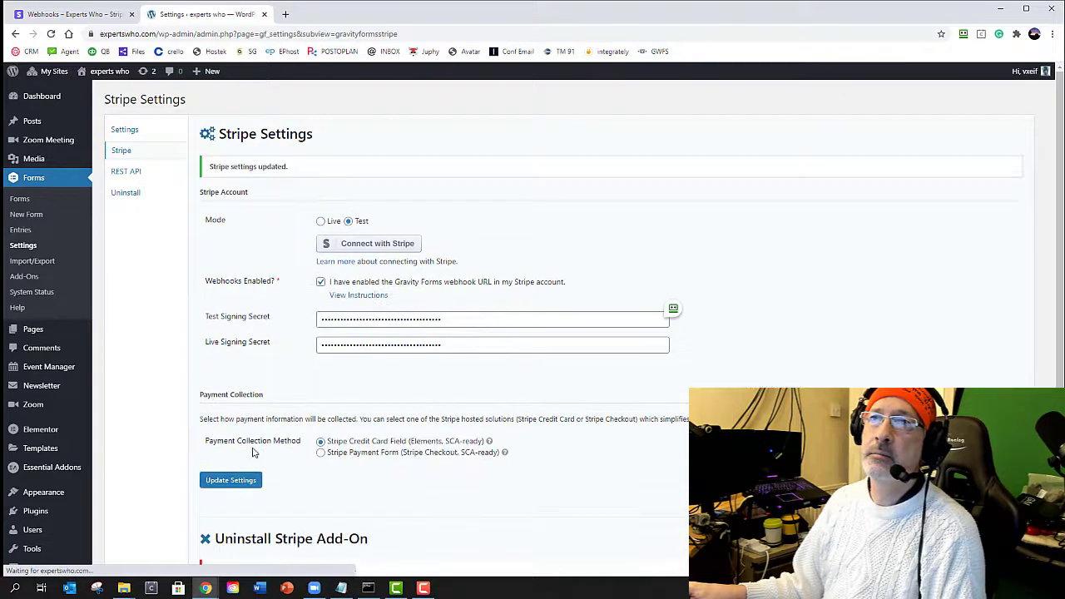
scroll(258, 416, down, 2)
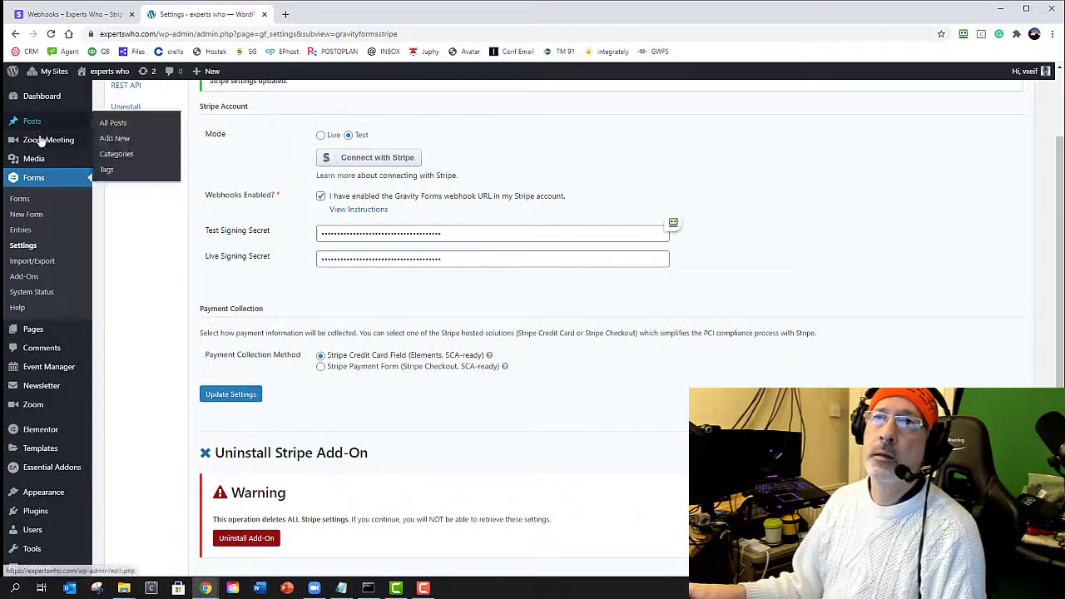
Recheck the Pay to Subscribe form's Stripe feeds and return to the Stripe settings from there.
click(32, 201)
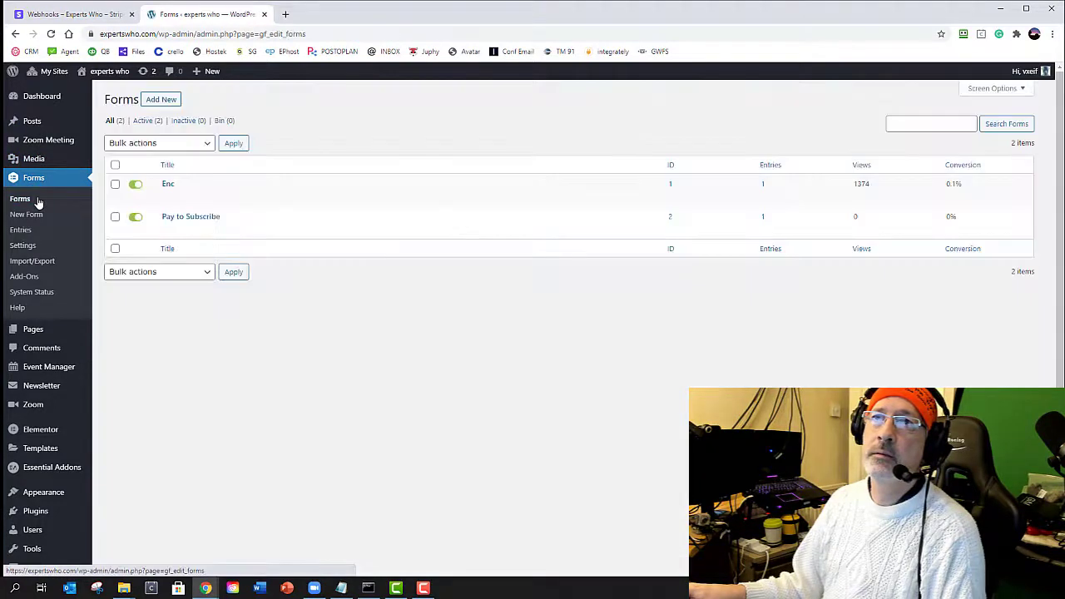
mouse_move(173, 234)
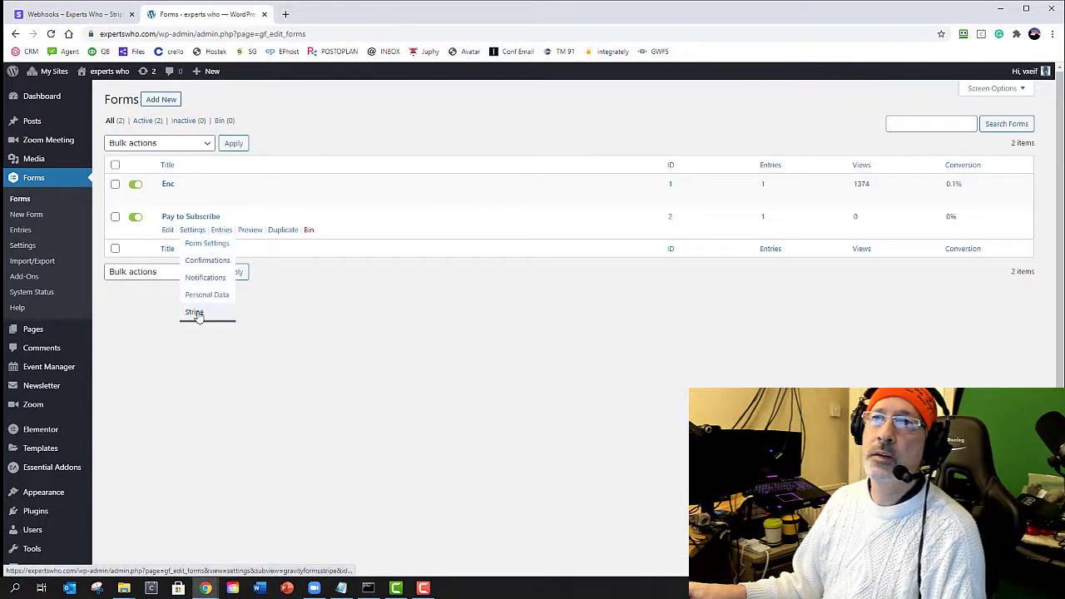
click(196, 313)
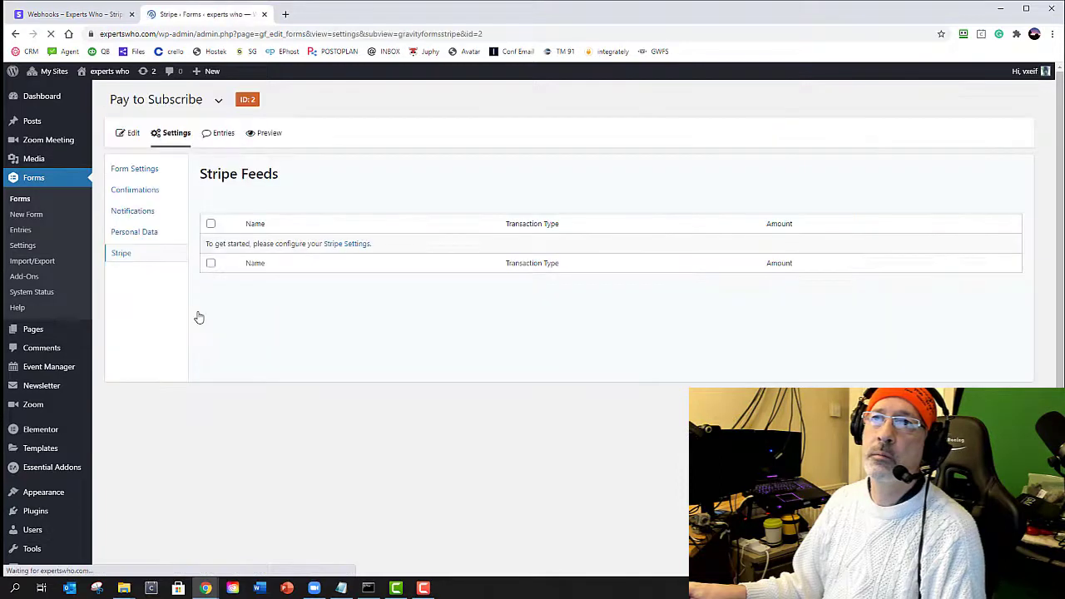
click(342, 245)
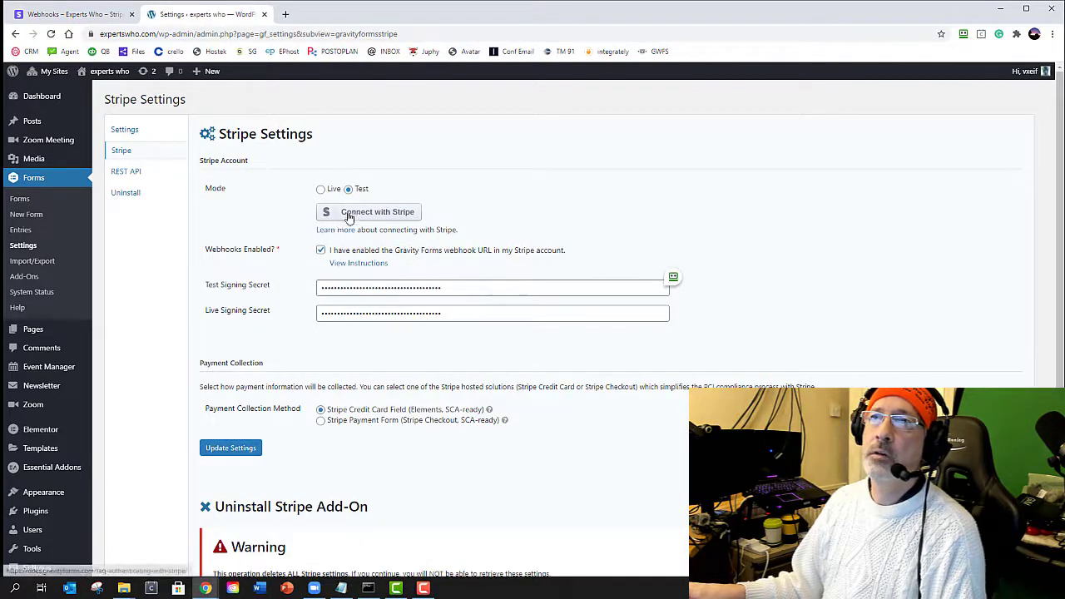
Try to connect Gravity Forms to the Experts Who Stripe account, logging back in to WordPress with the saved username and password.
click(358, 214)
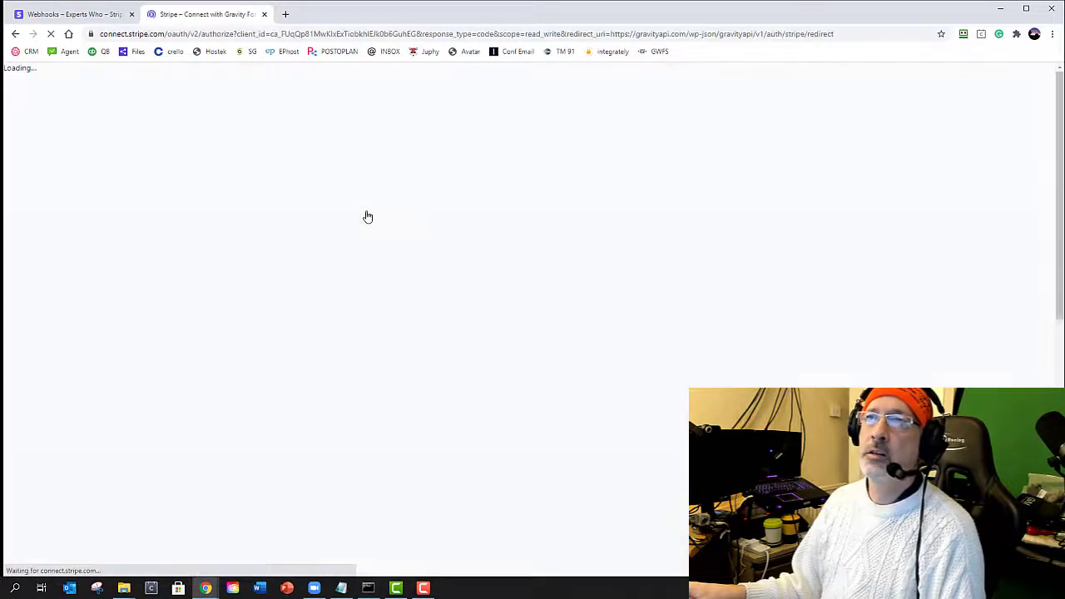
click(490, 384)
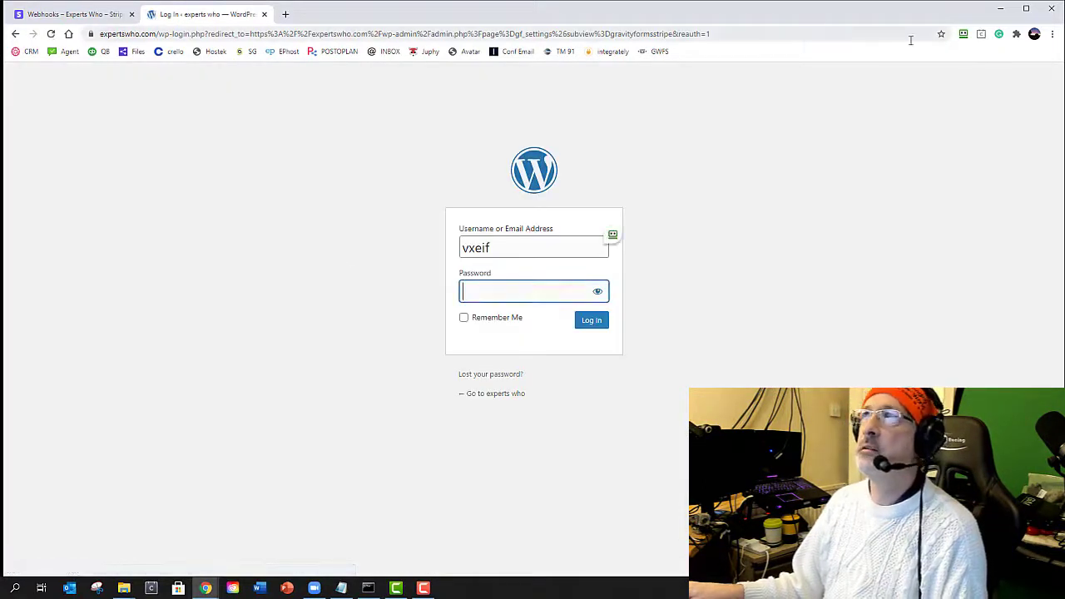
click(963, 35)
click(812, 151)
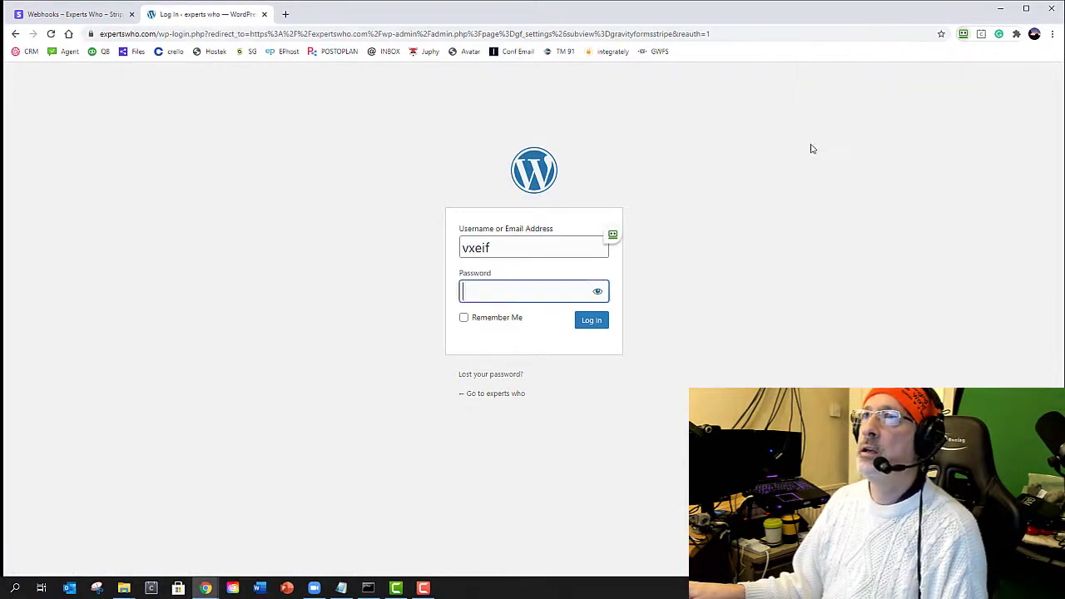
click(596, 323)
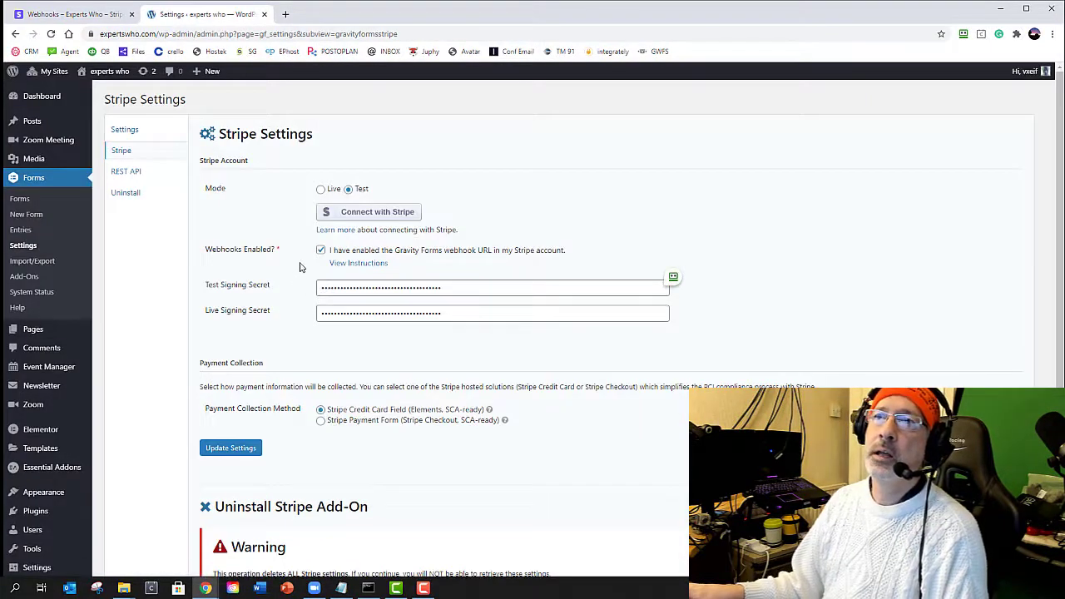
Connect Gravity Forms to the Experts Who Stripe account in test mode and update the Stripe settings.
click(236, 447)
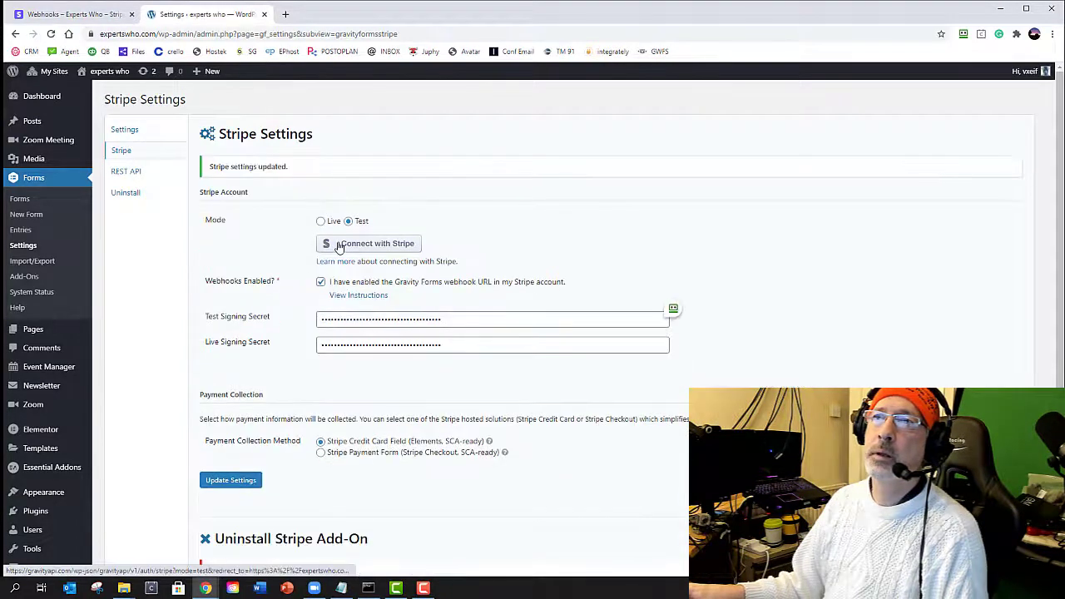
click(339, 243)
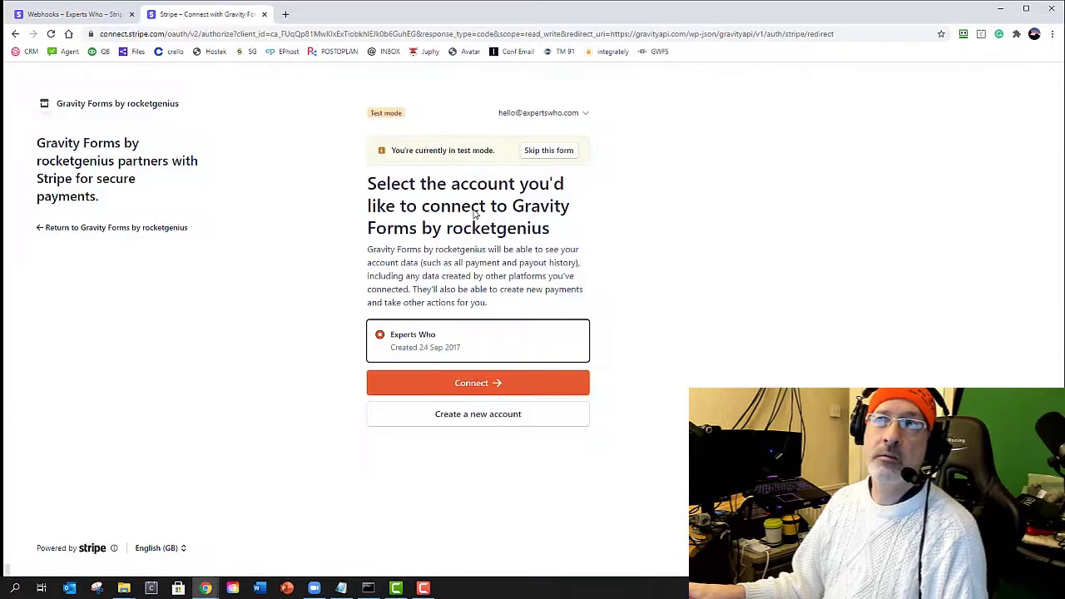
click(502, 387)
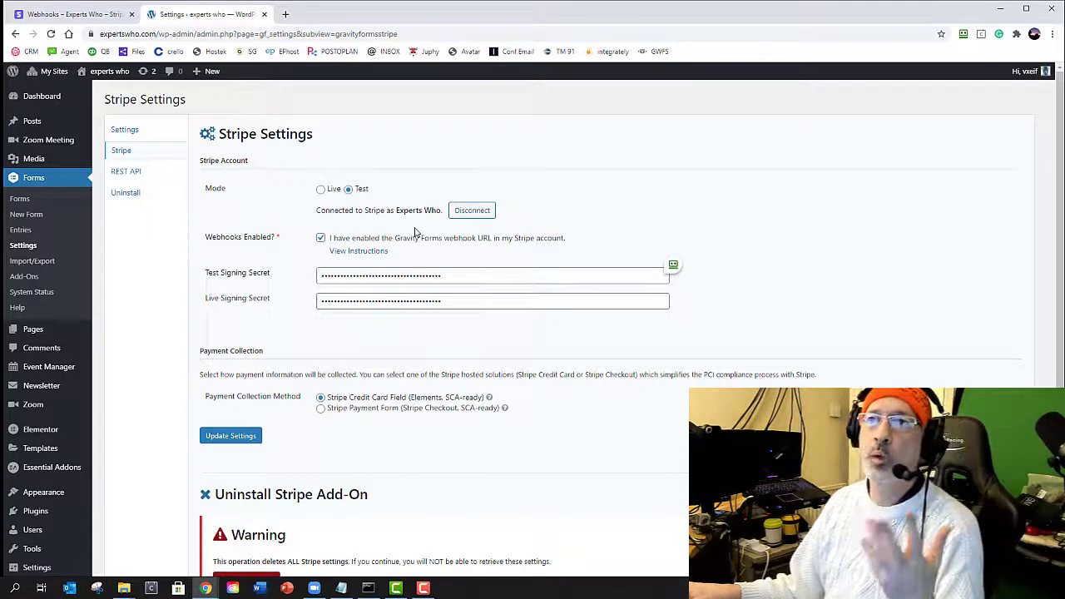
click(230, 437)
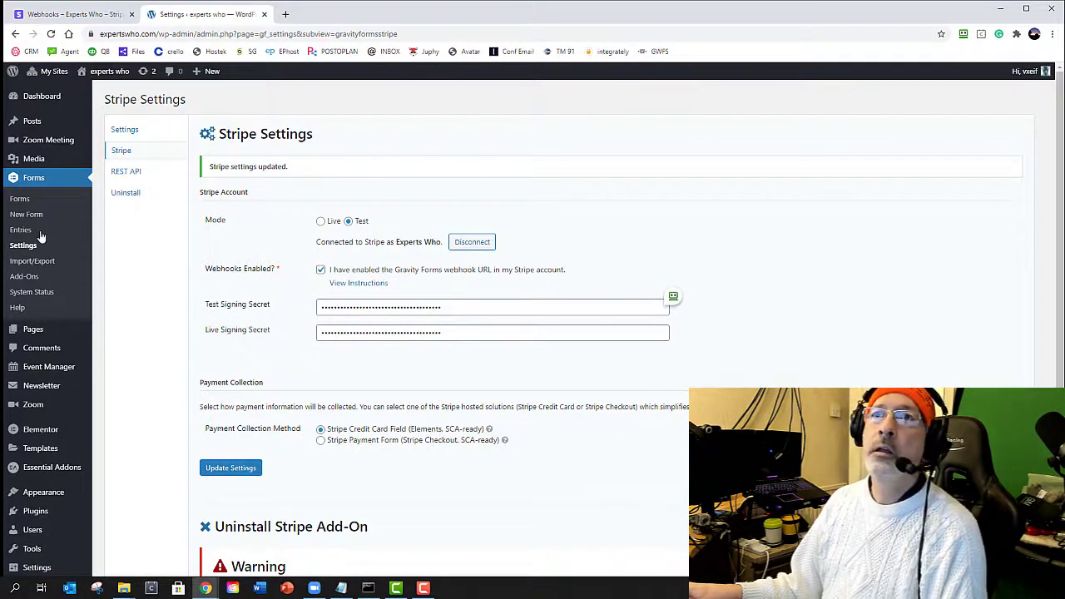
Start creating a new Stripe feed for the Pay to Subscribe form.
click(19, 200)
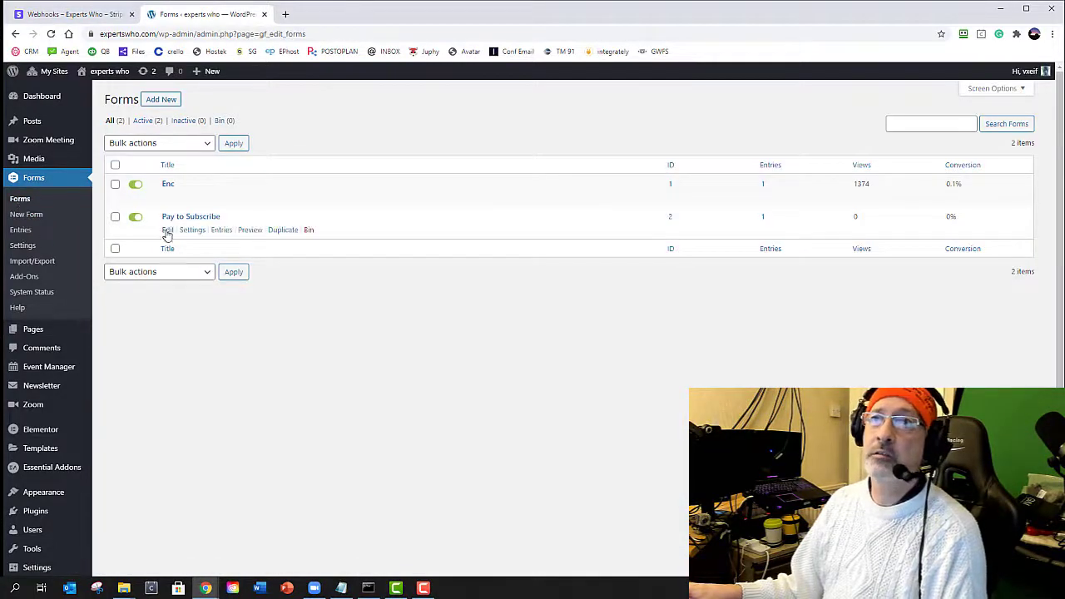
mouse_move(192, 230)
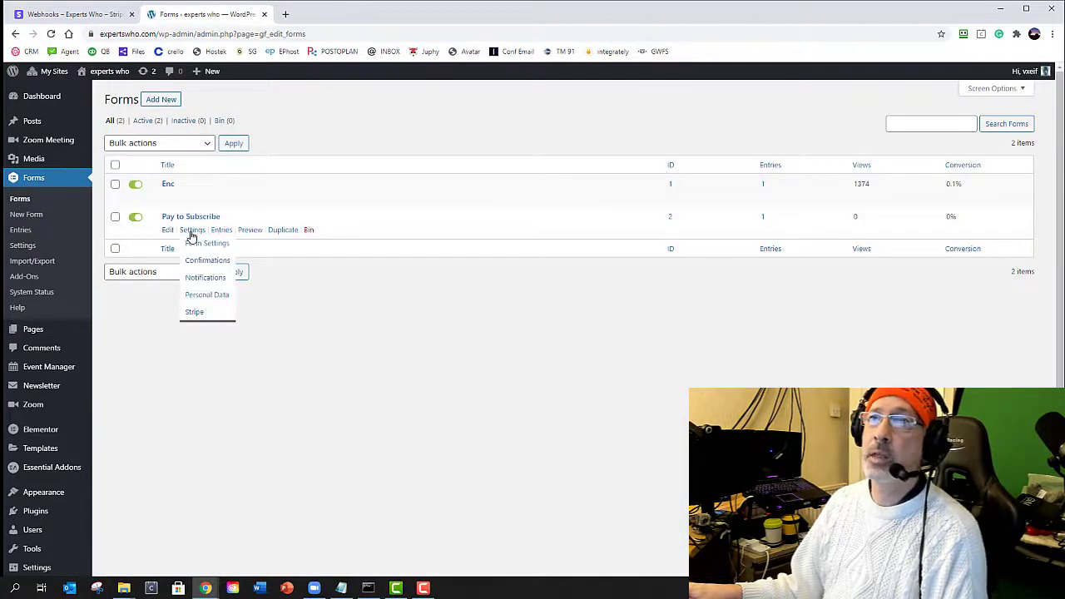
click(184, 317)
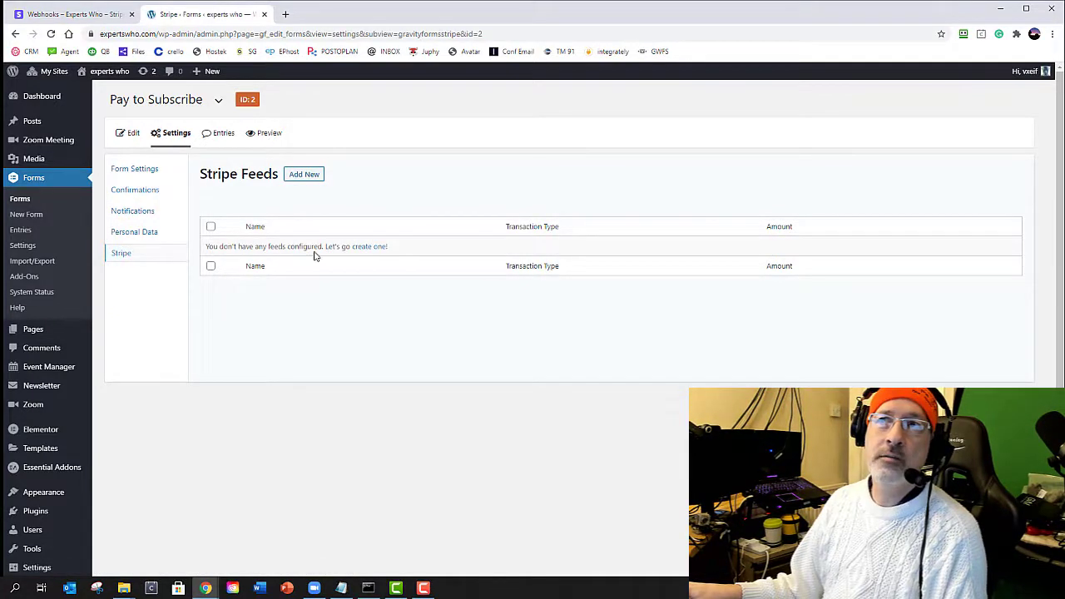
click(364, 248)
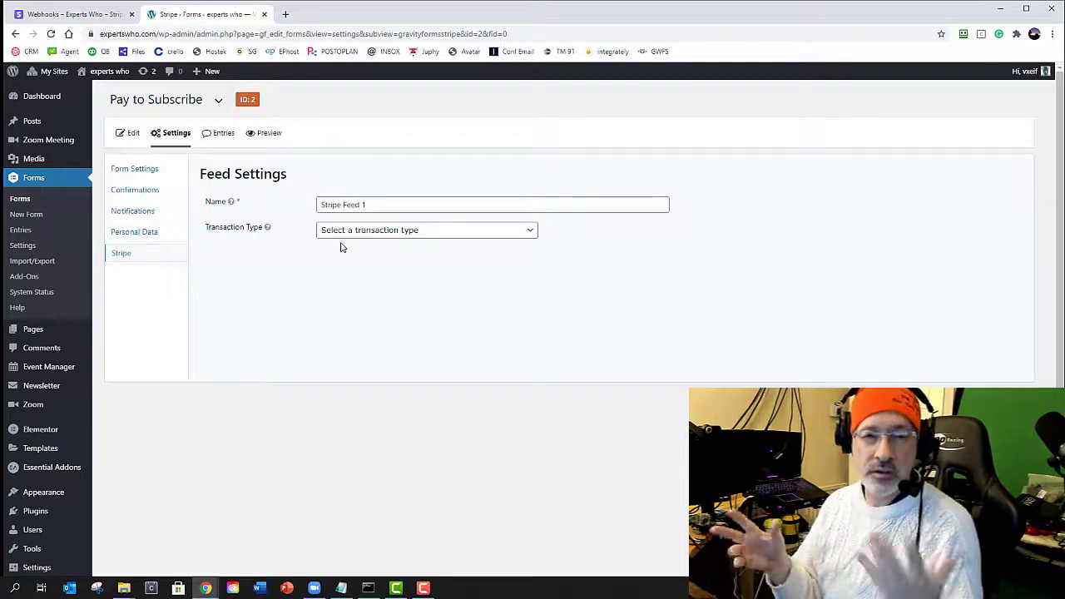
Name the feed Simple Payments and set its transaction type to Products and Services, accepting the page reload.
drag(368, 205, 258, 211)
text(Simpke)
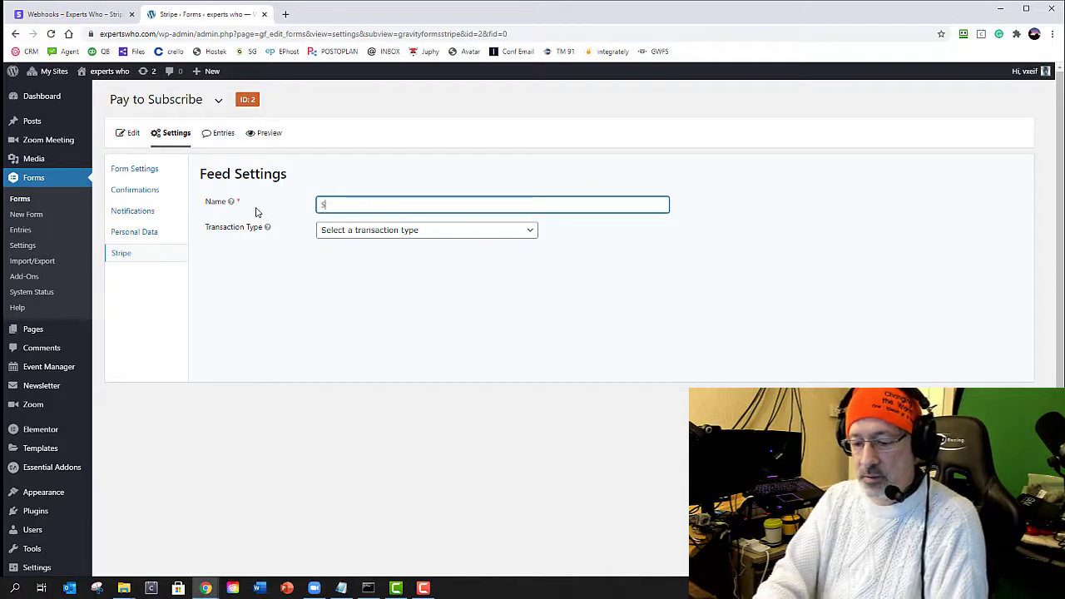
key(BackSpace)
key(BackSpace)
key(BackSpace)
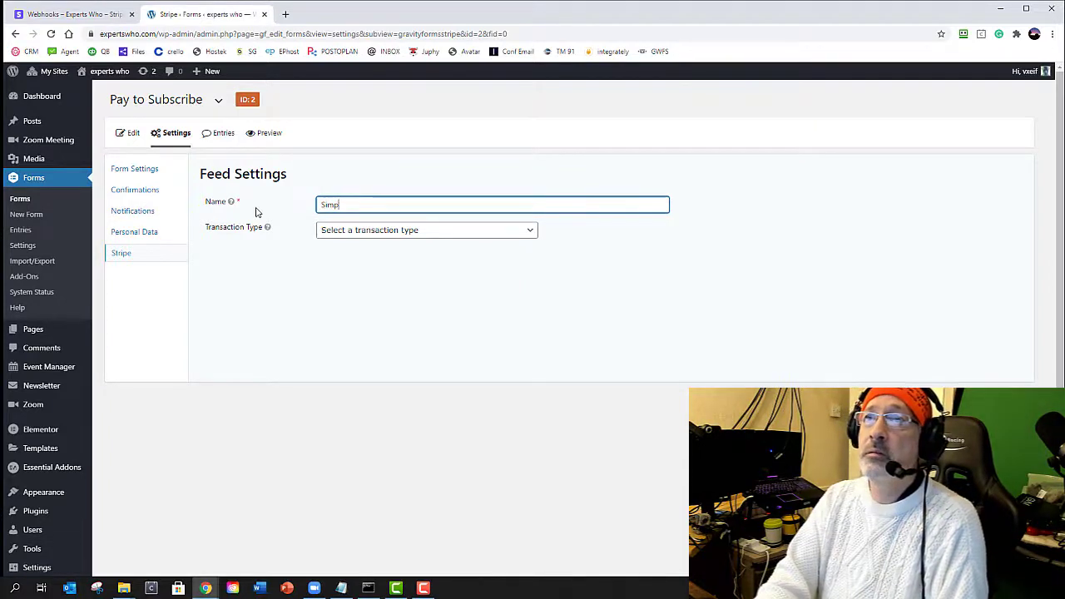
text(le F)
text(aym)
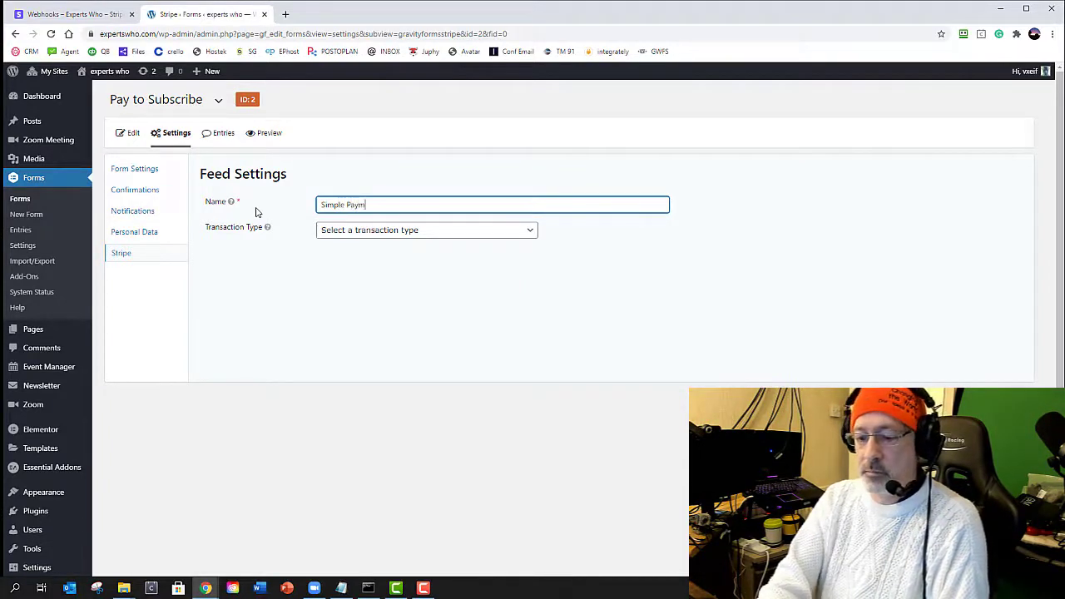
text(ents)
click(324, 231)
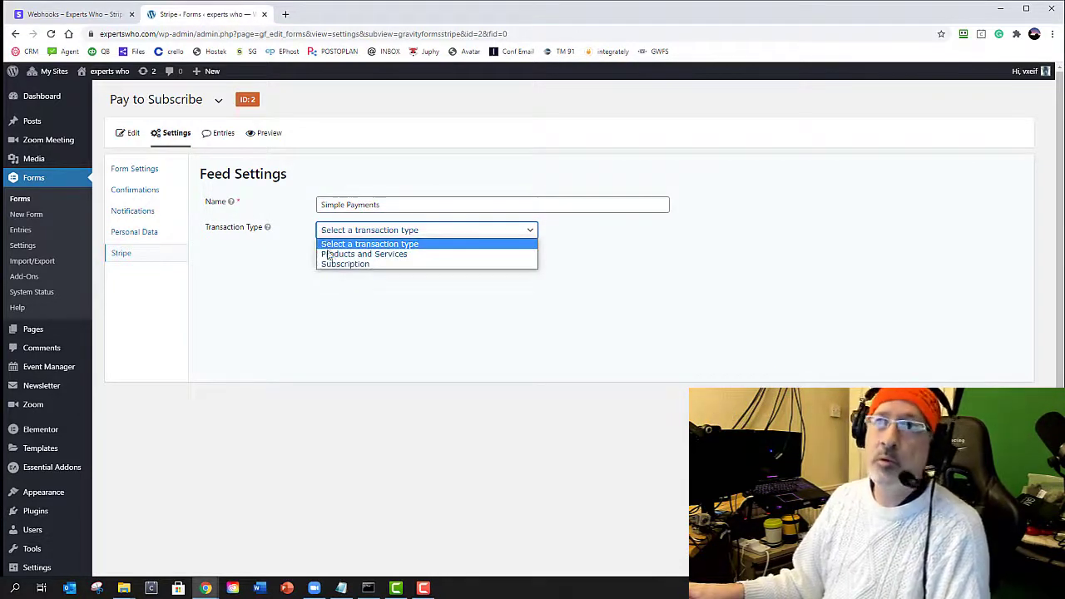
click(330, 254)
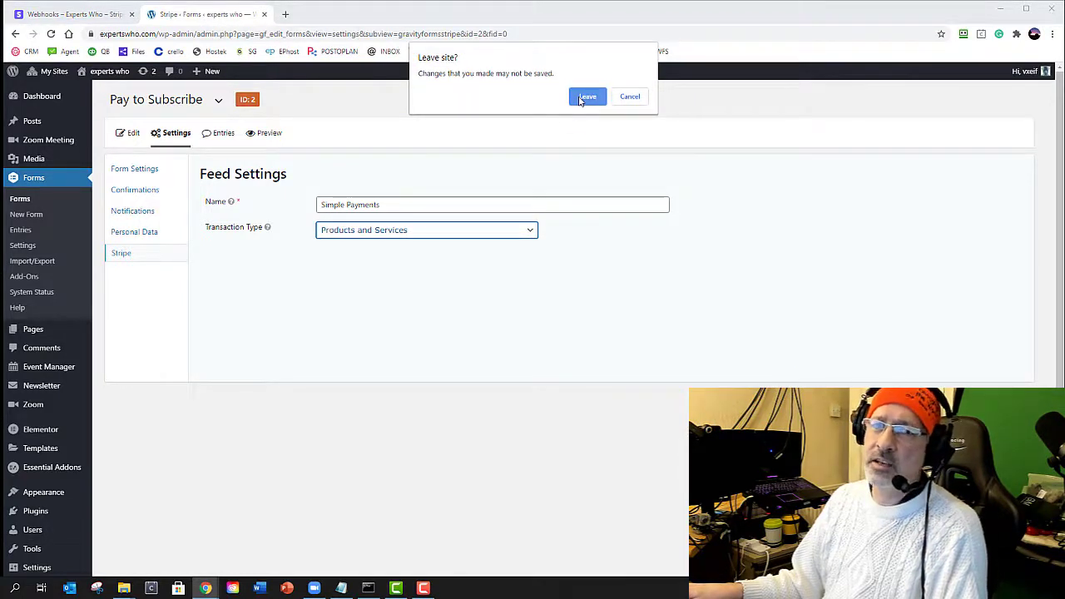
click(587, 97)
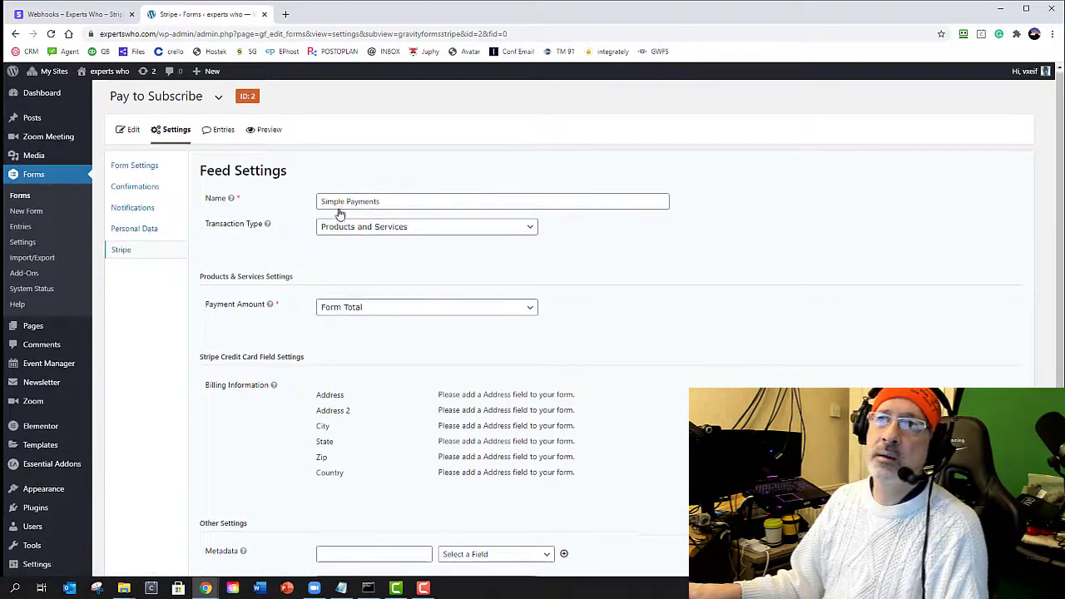
Keep Form Total as the feed's payment amount and Do not send receipt as its Stripe receipt option.
scroll(340, 214, down, 4)
scroll(440, 363, up, 5)
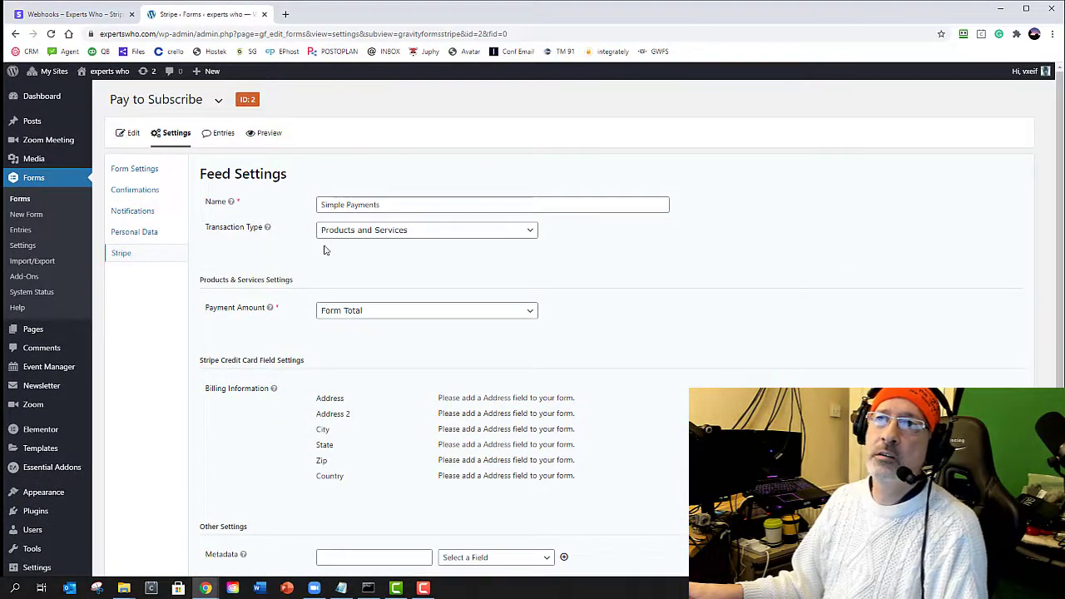
click(360, 314)
click(291, 318)
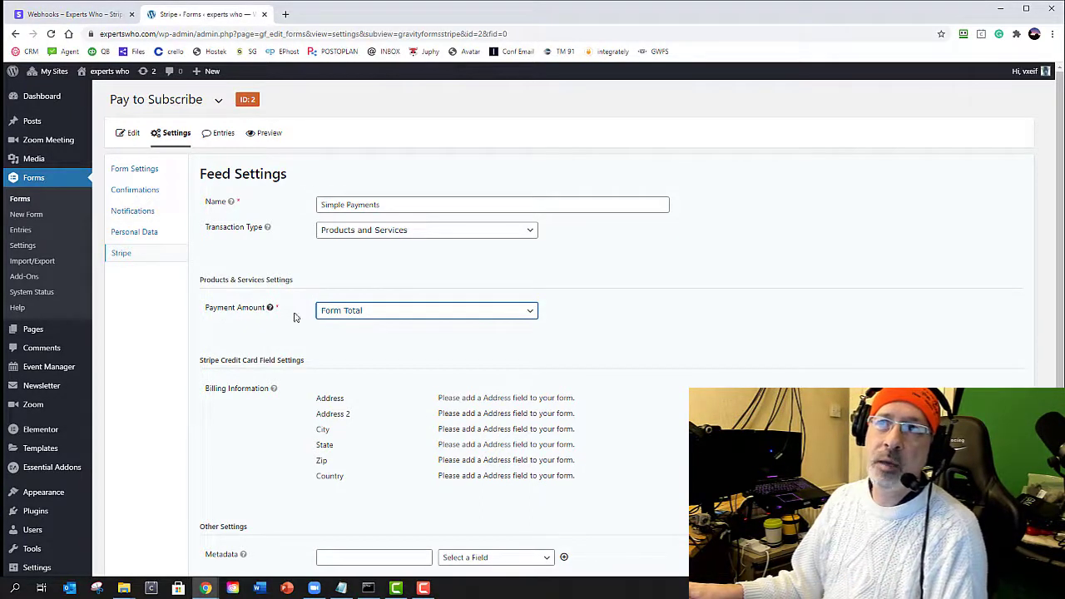
scroll(250, 330, down, 3)
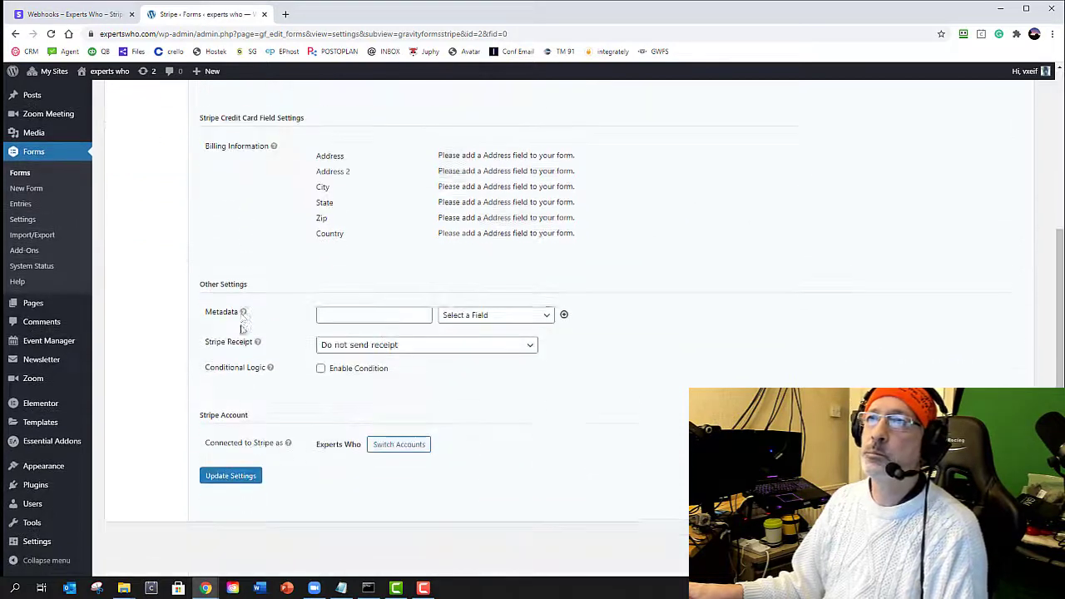
scroll(246, 332, up, 1)
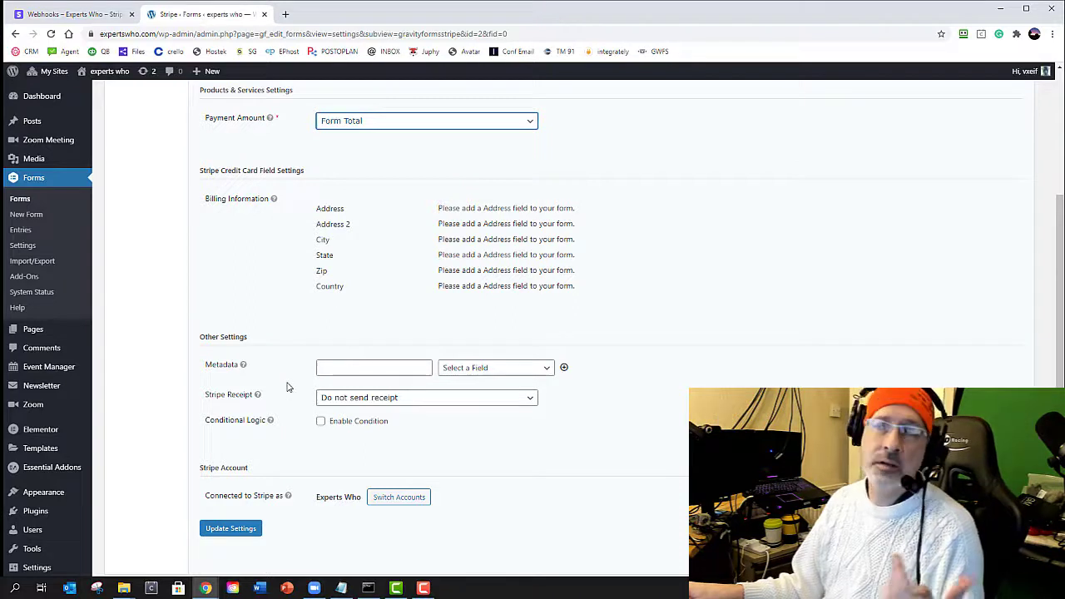
scroll(333, 379, down, 1)
click(363, 343)
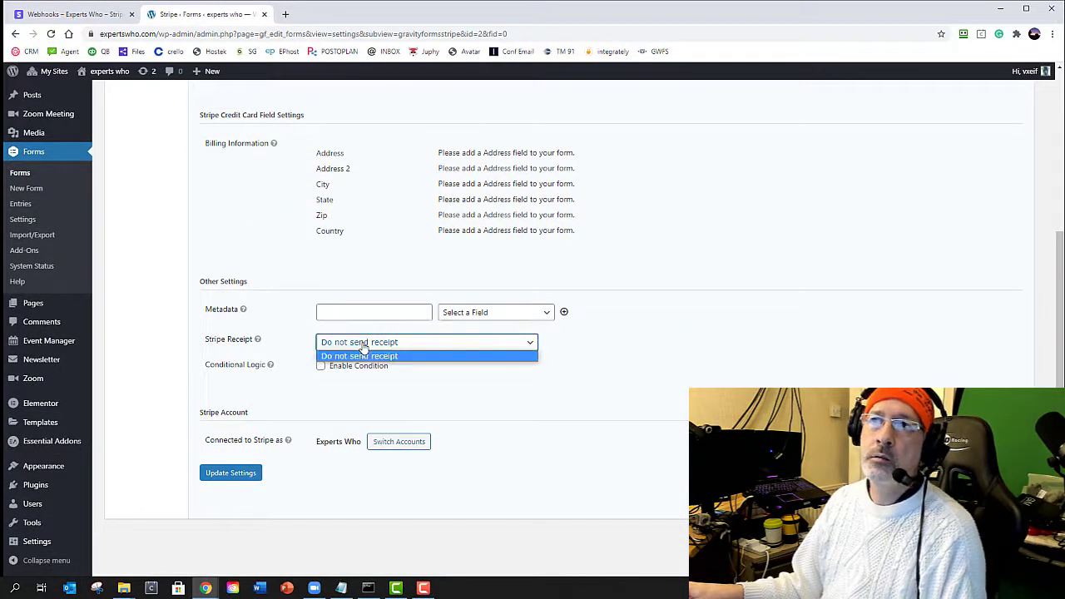
click(368, 355)
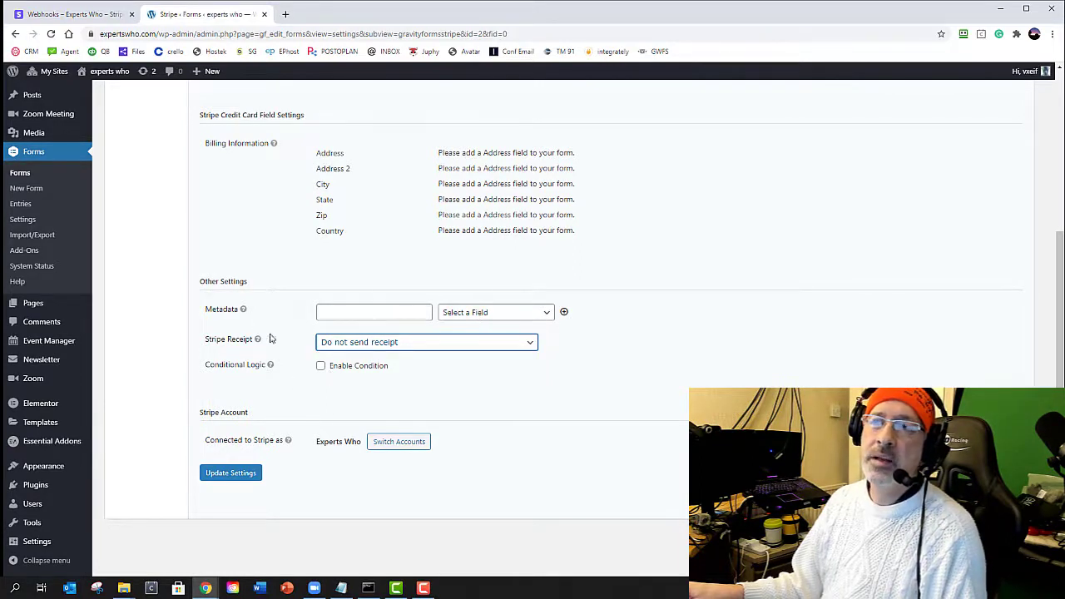
Check the fields available for the feed's metadata, leave the metadata empty, and save the feed settings.
mouse_move(258, 339)
click(333, 313)
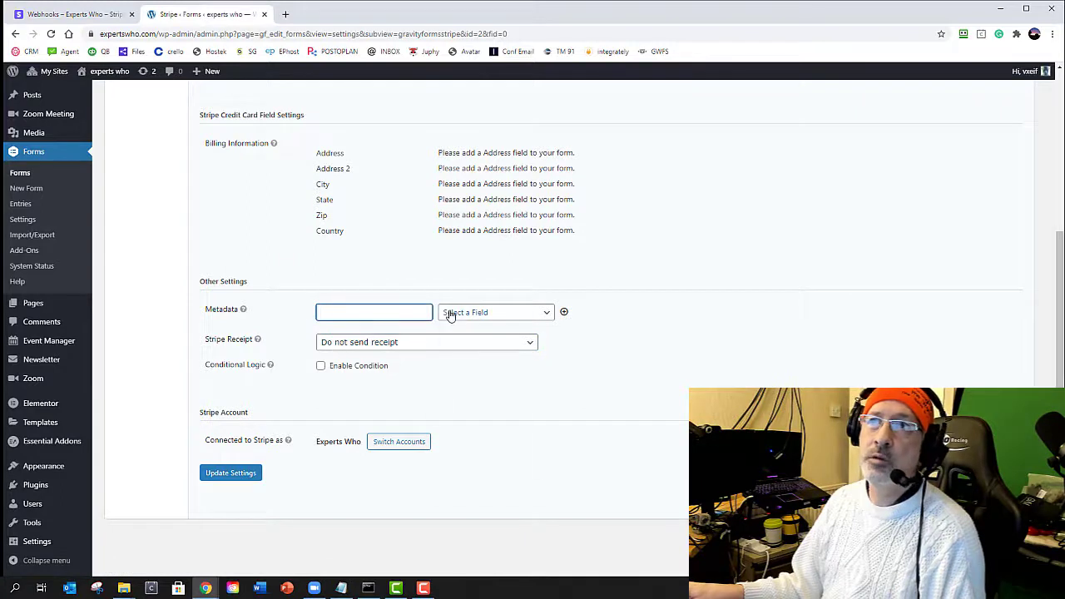
click(451, 312)
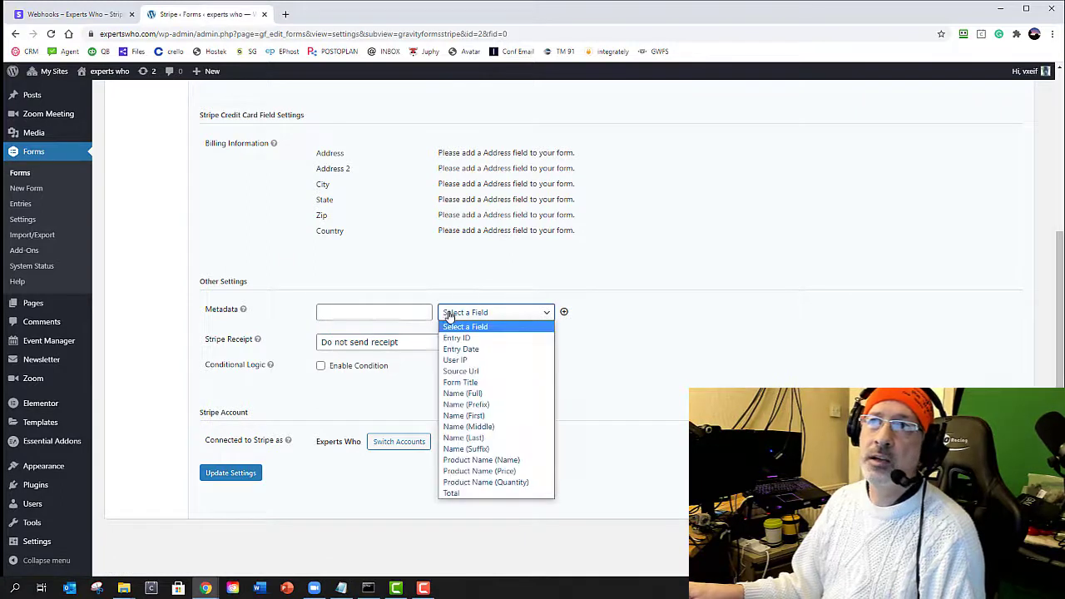
click(600, 362)
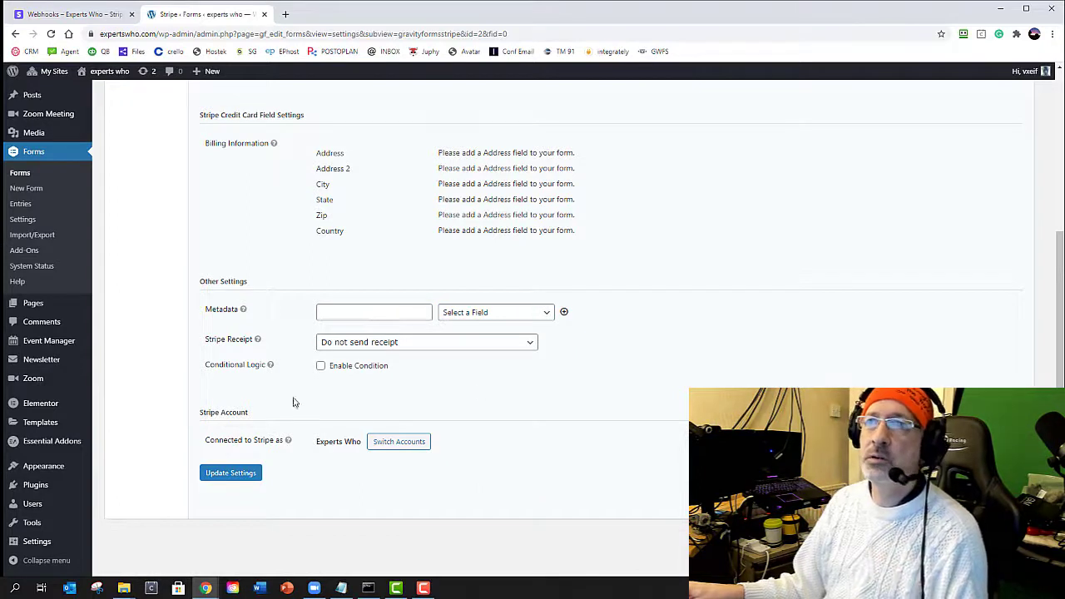
click(229, 475)
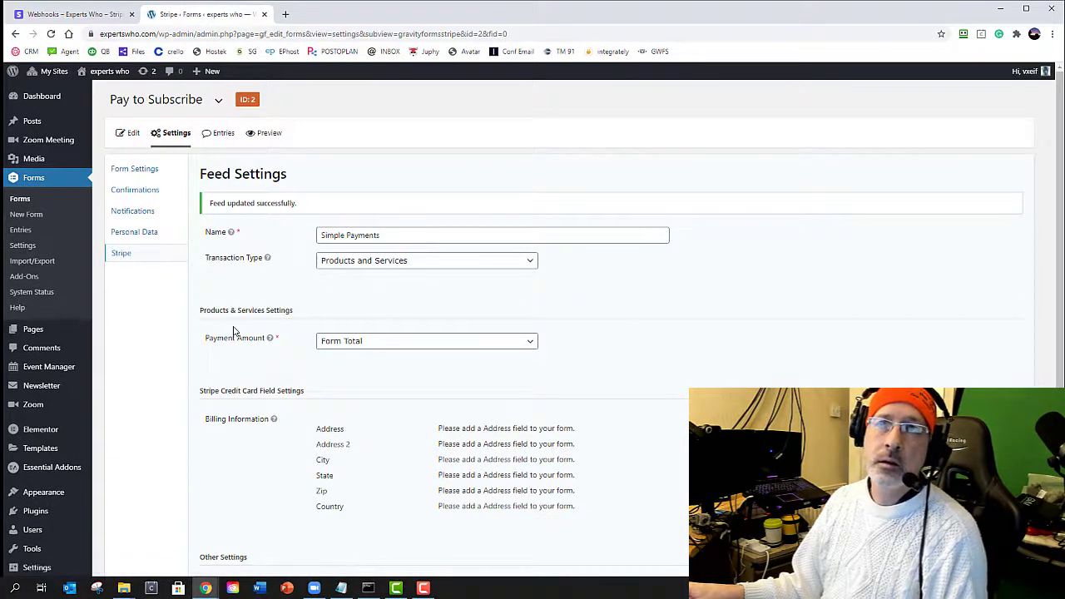
Preview the Pay to Subscribe form and fill in the test card's number, expiry date, security code and ZIP code.
click(258, 134)
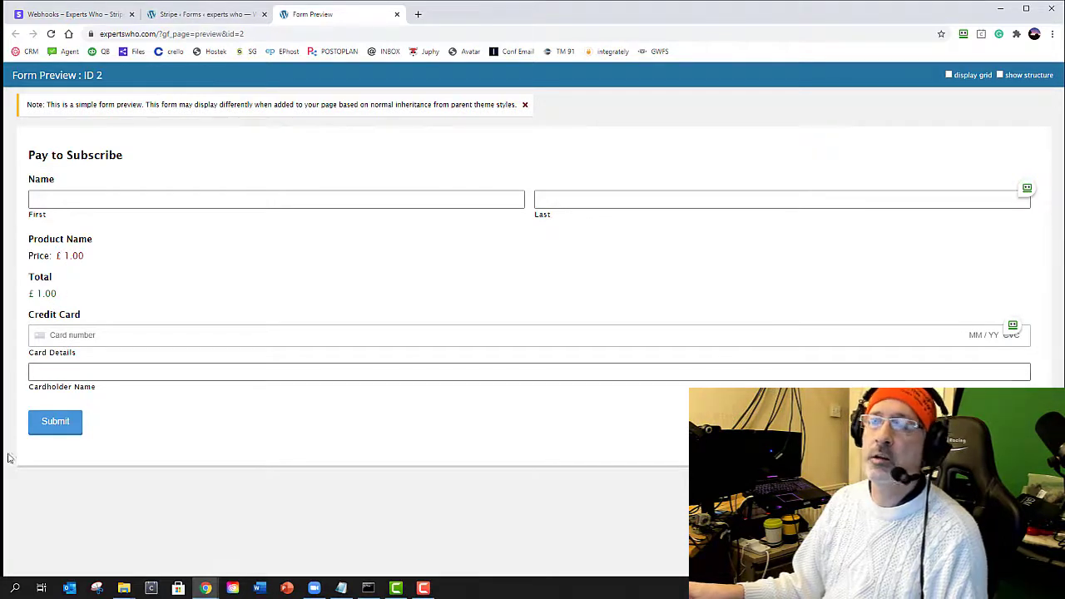
click(68, 336)
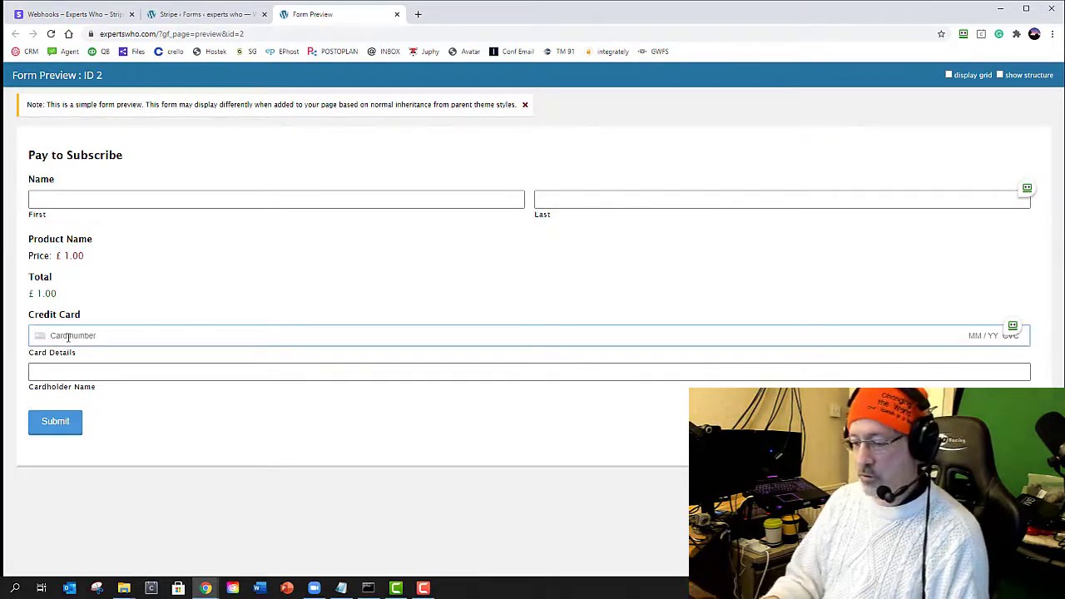
text(4)
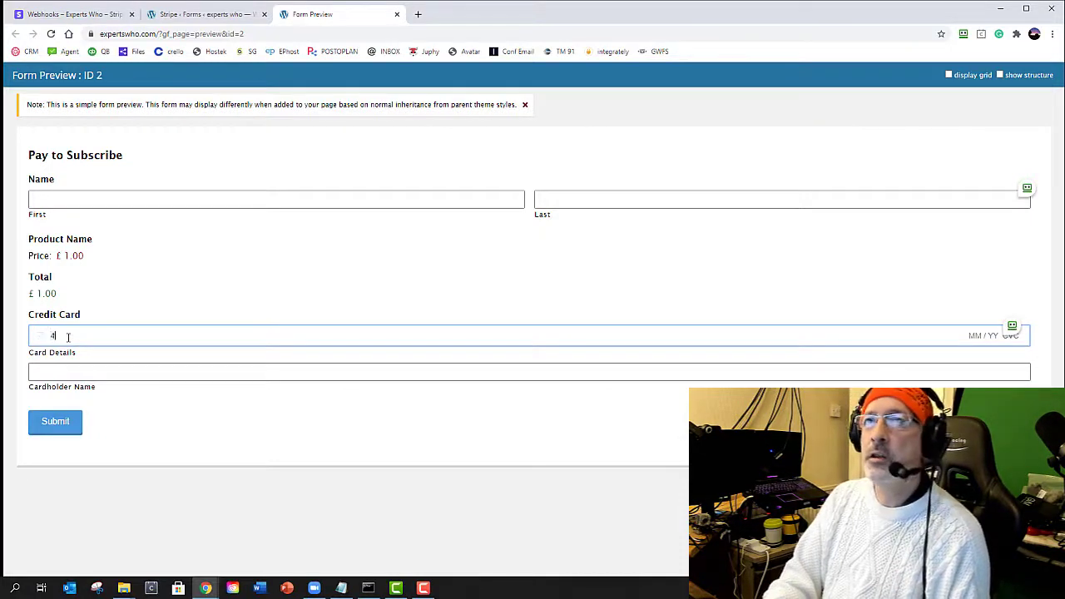
text(24242424242424204242 4242 4242 04)
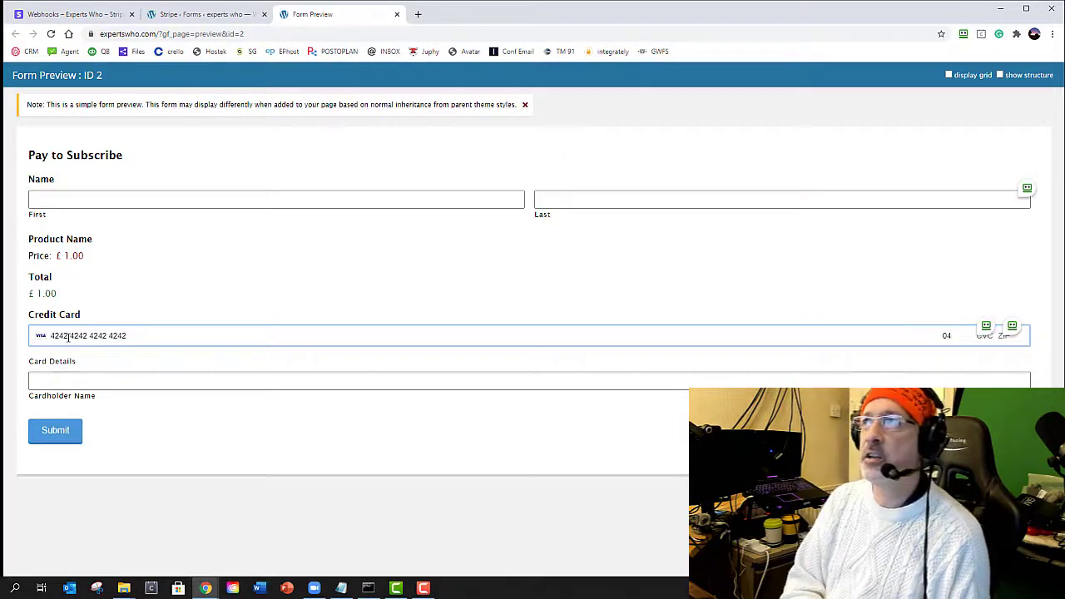
text(/)
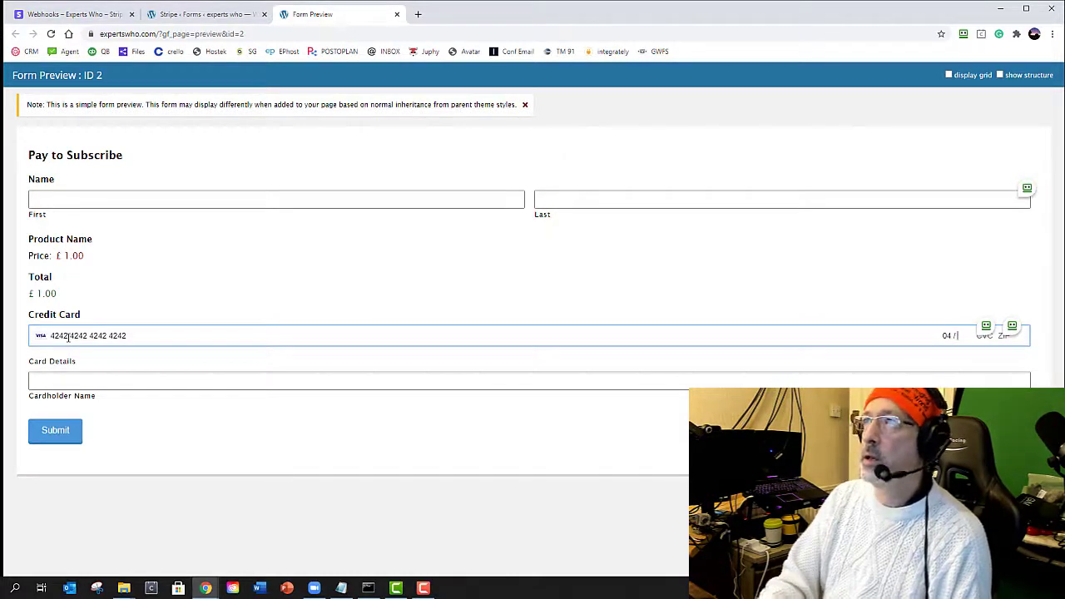
text(2)
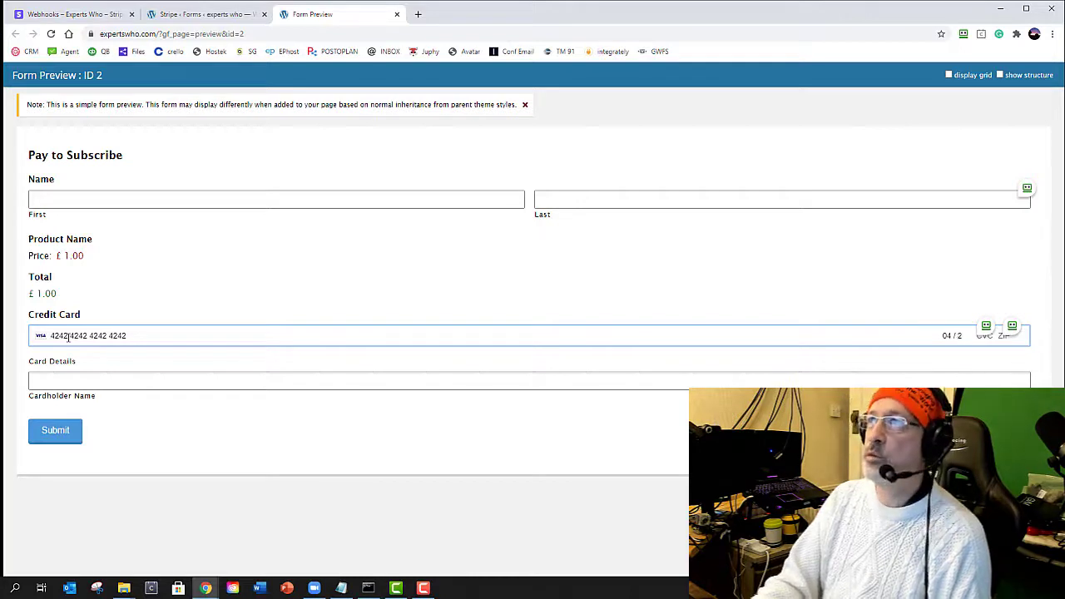
text(4)
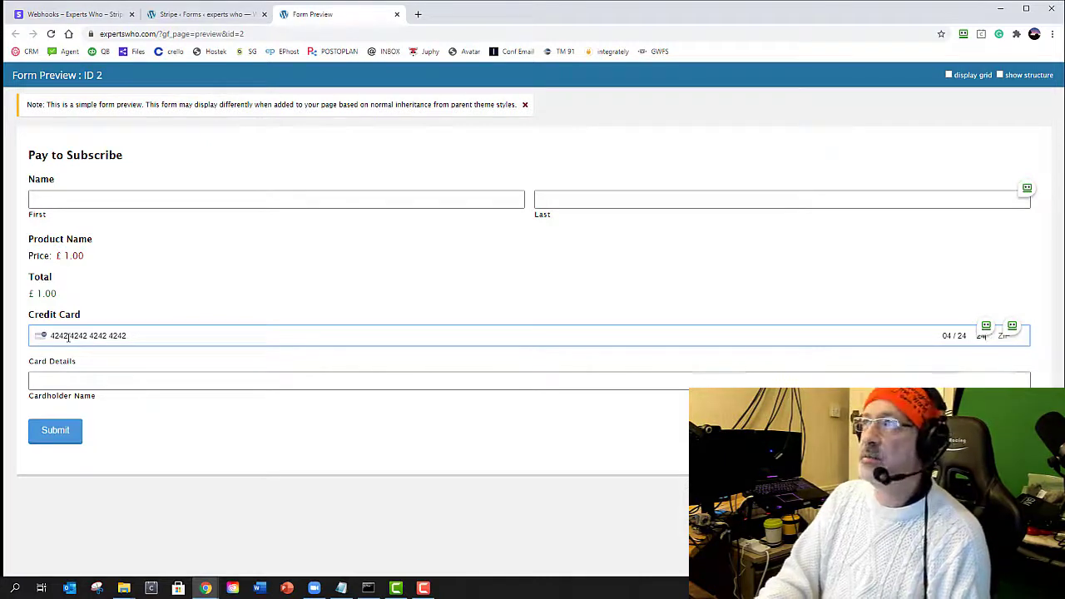
text(242 5)
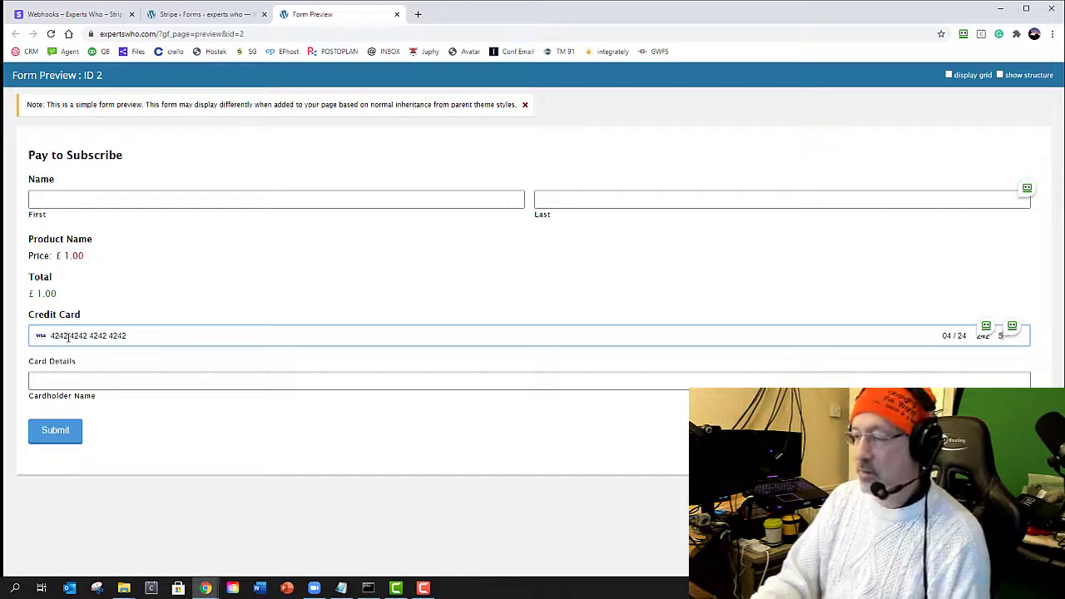
text(0210)
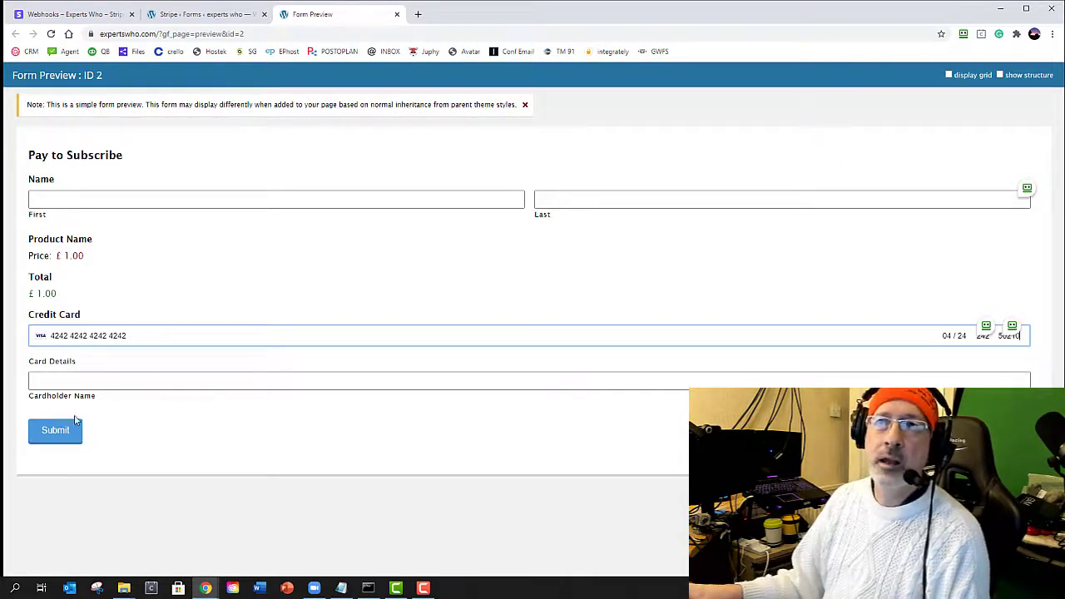
Enter a made-up cardholder name, submit the test payment, and close the form preview.
click(90, 380)
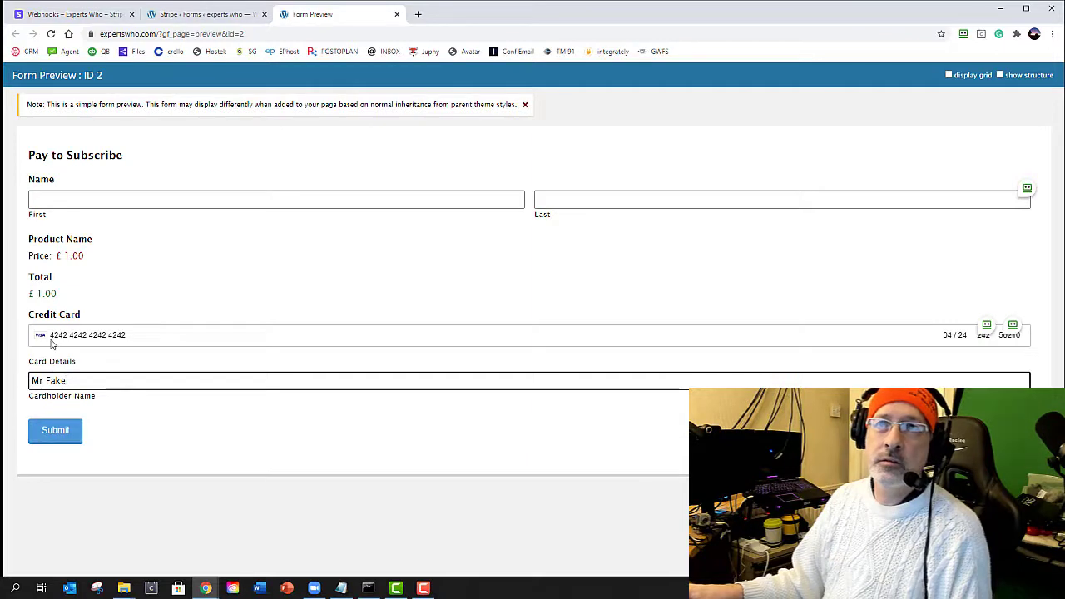
click(59, 435)
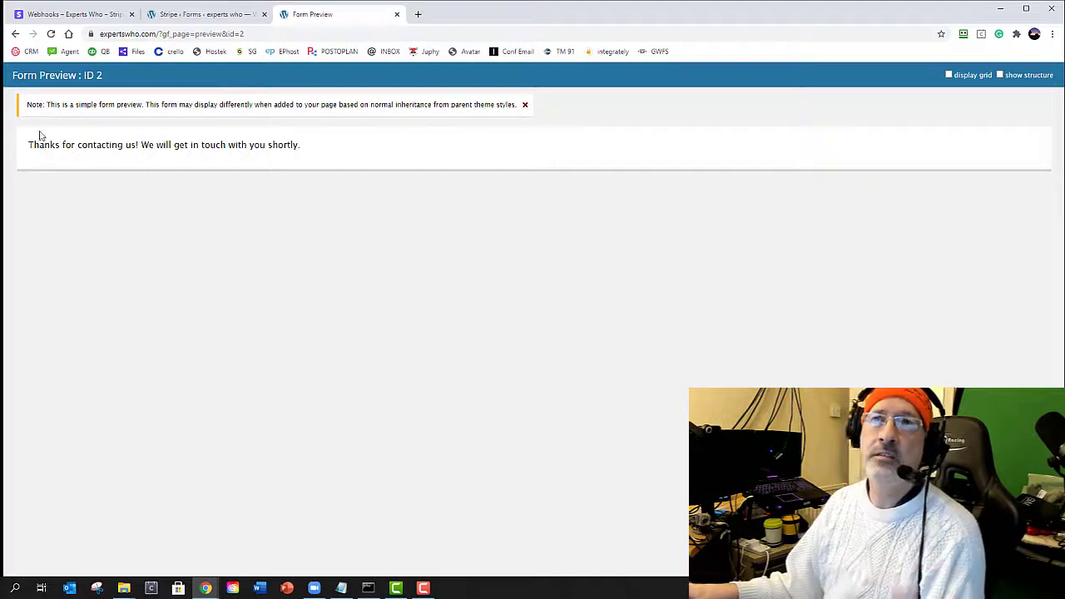
click(398, 16)
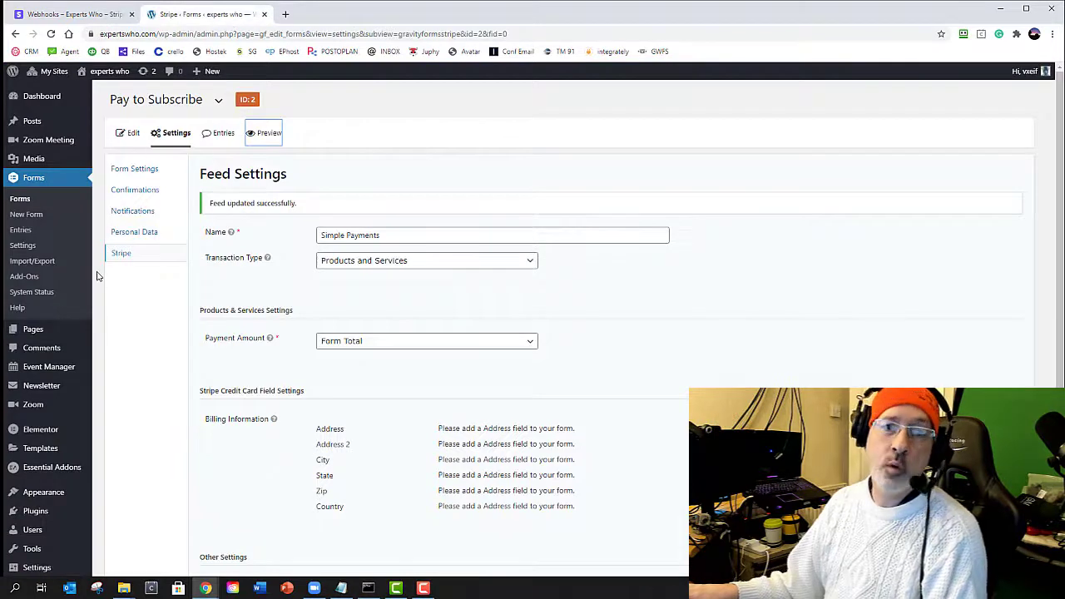
Review the Pay to Subscribe form's entries and its daily sales results for the test payment.
click(214, 135)
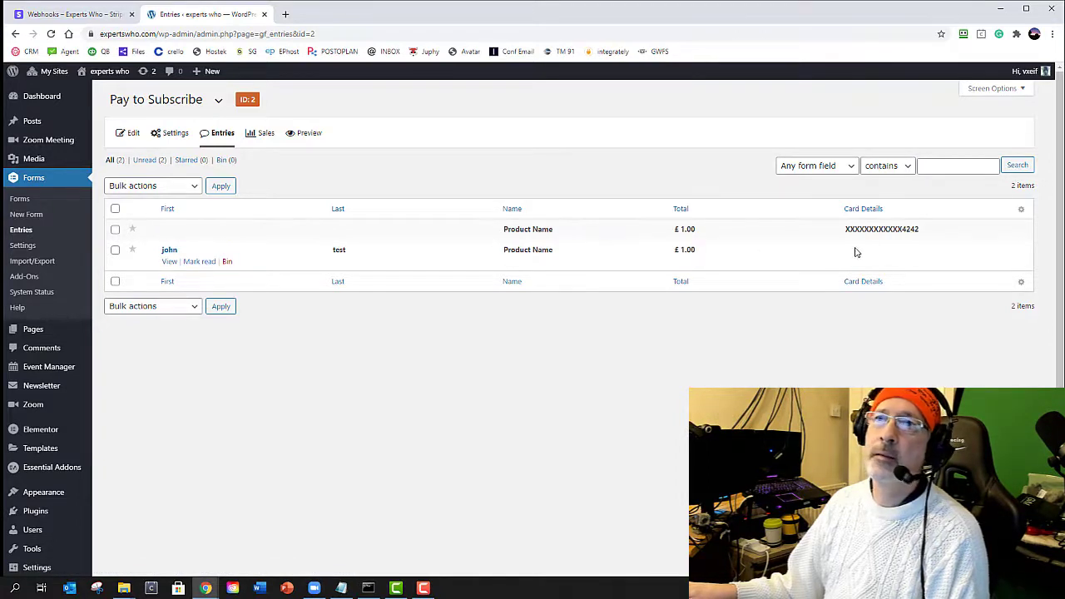
click(259, 134)
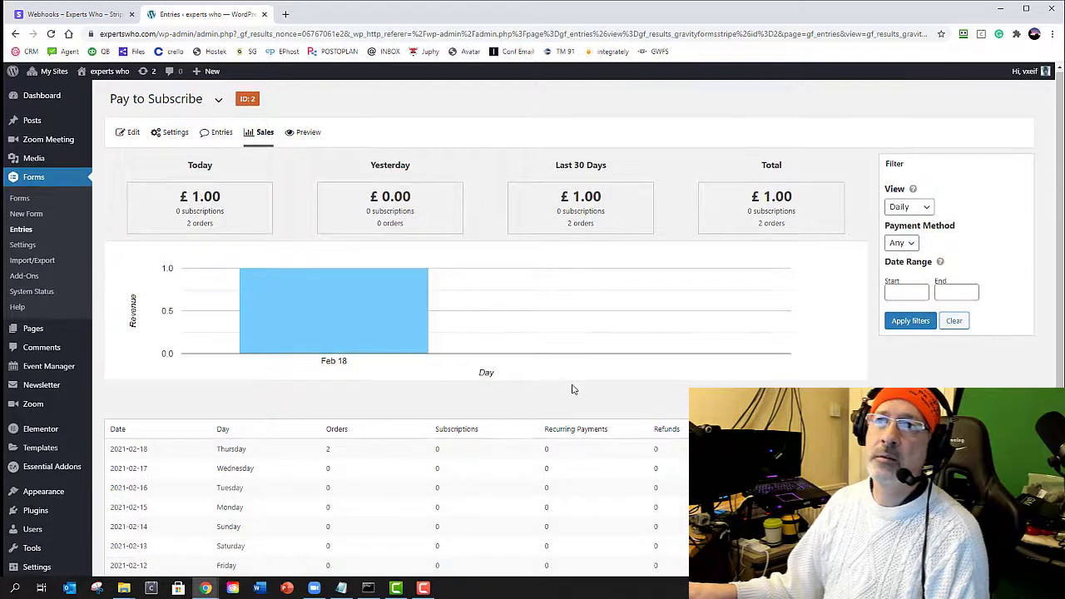
scroll(571, 387, down, 2)
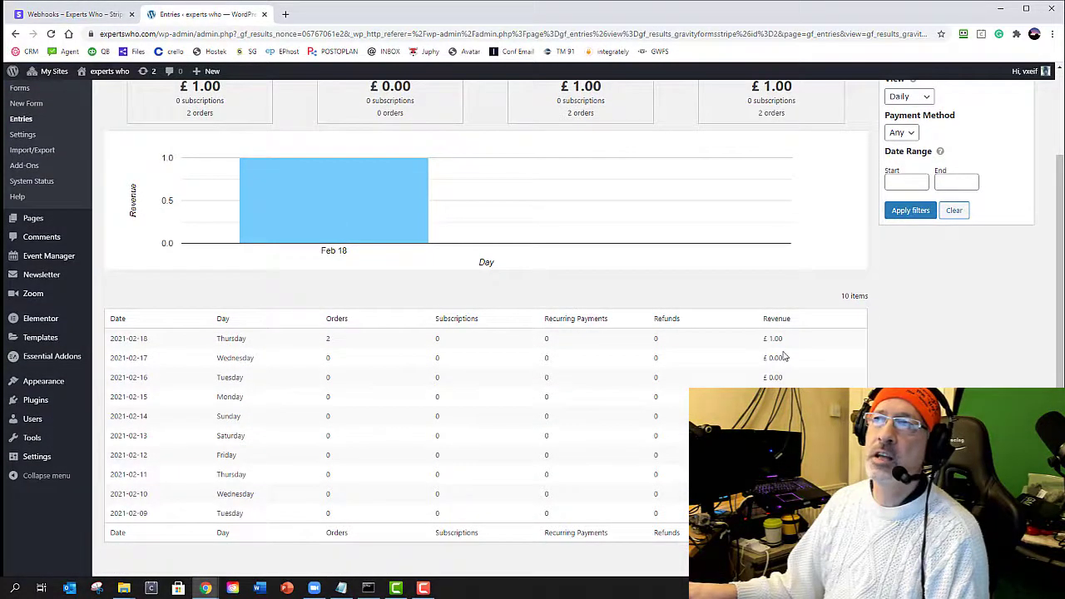
scroll(286, 416, up, 2)
scroll(250, 418, down, 3)
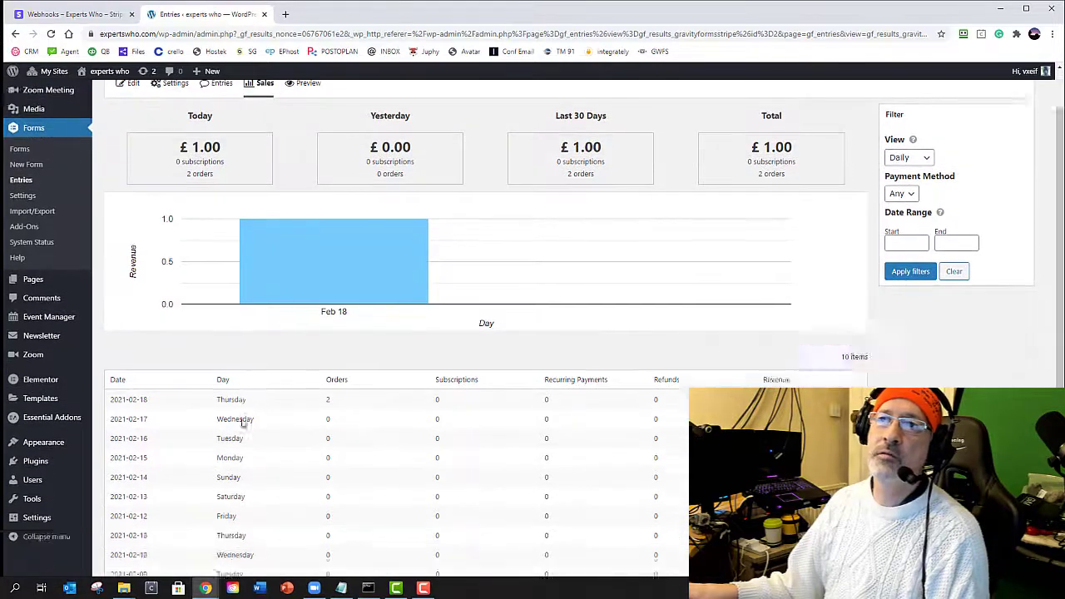
scroll(223, 317, up, 3)
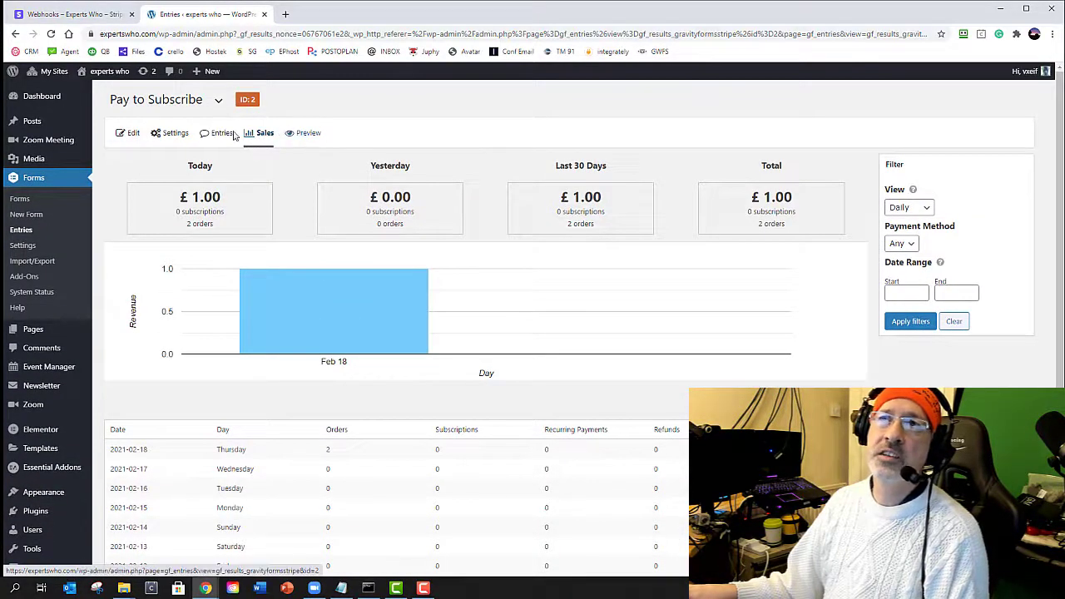
mouse_move(175, 138)
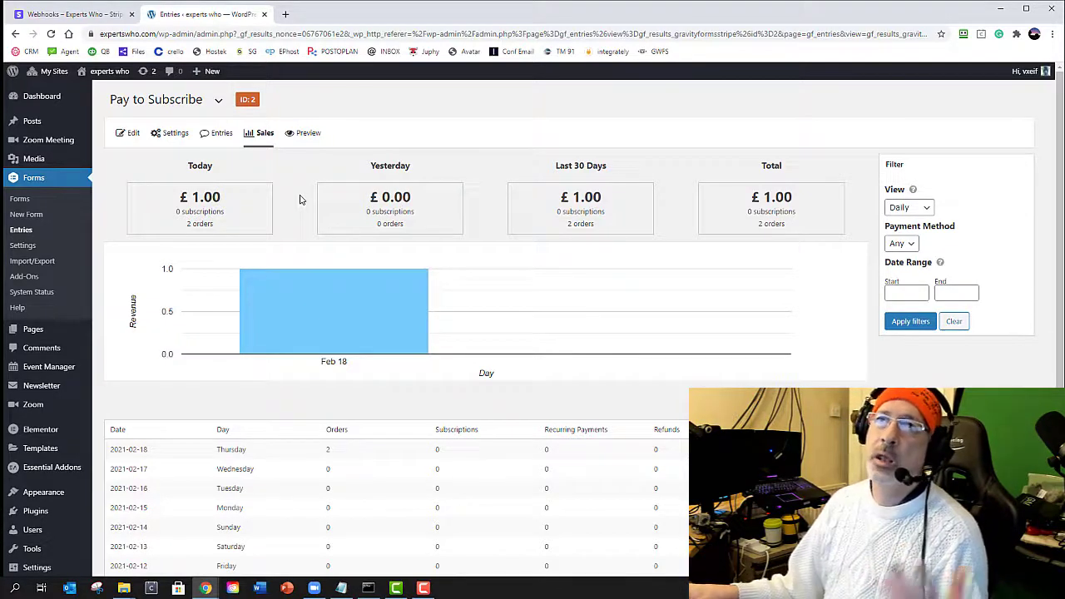
Switch the Gravity Forms Stripe settings to Live mode and connect the Experts Who Stripe account, declining to save the password.
click(24, 246)
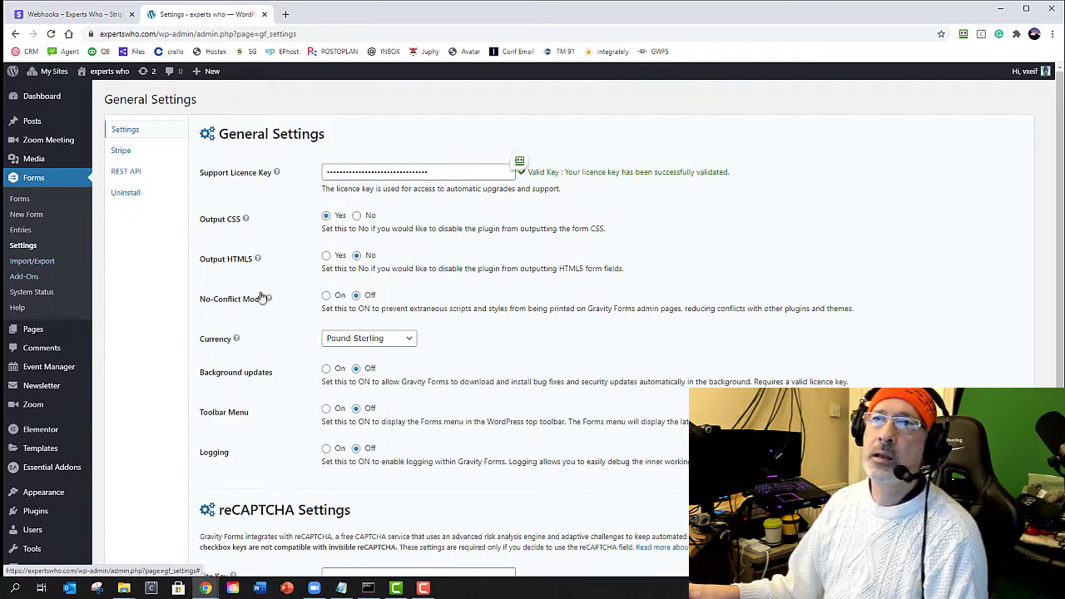
click(119, 154)
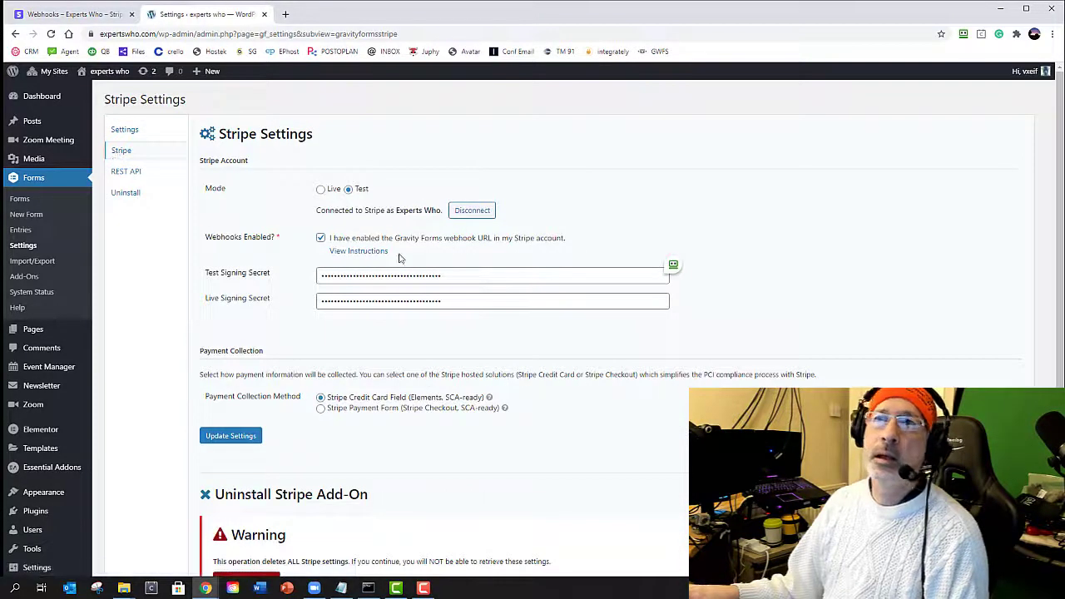
click(321, 189)
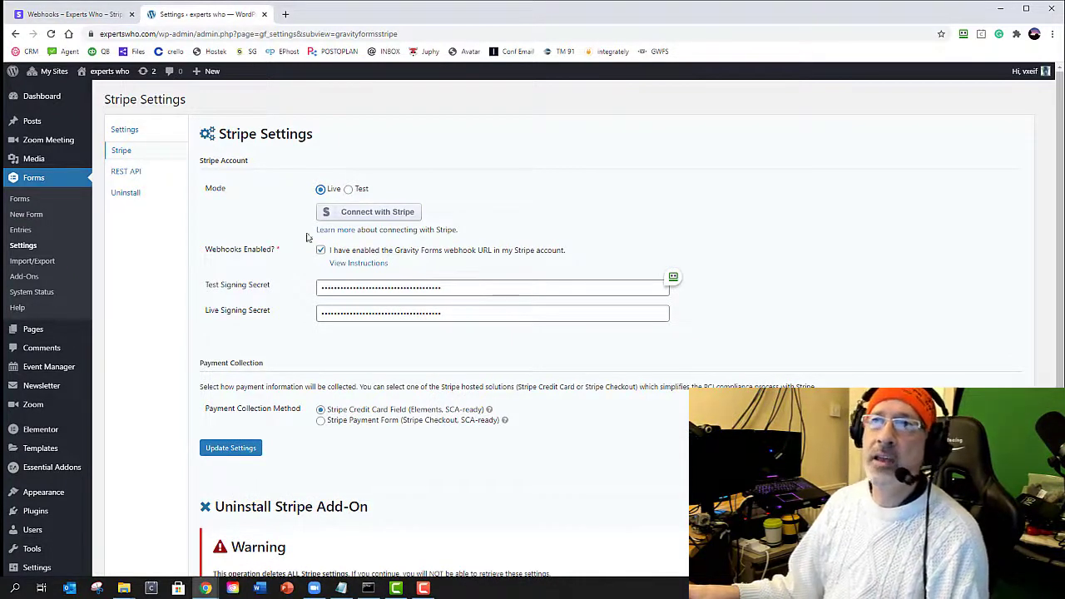
click(348, 213)
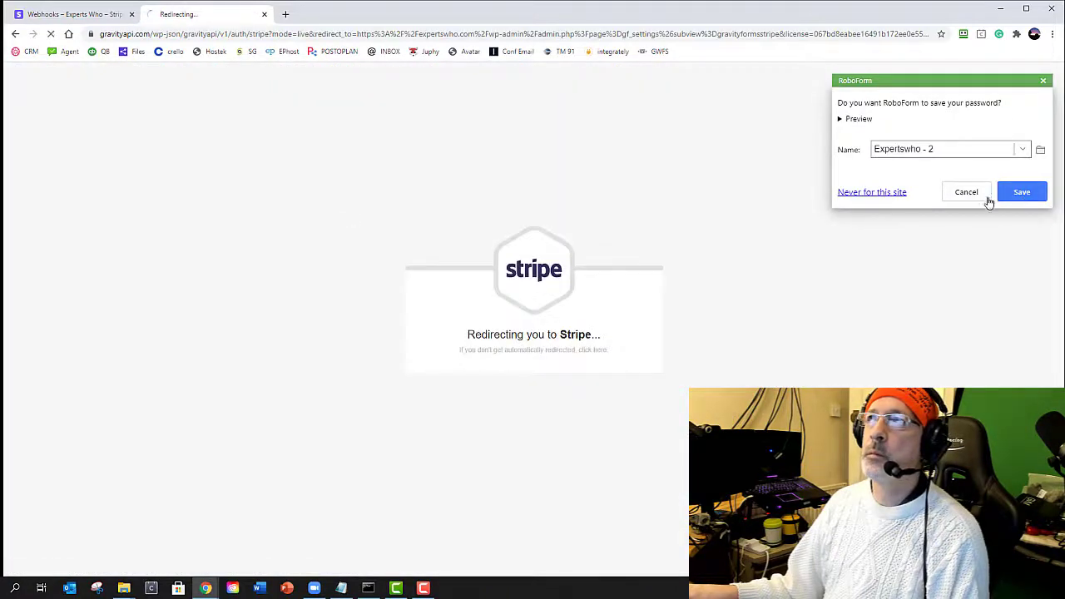
click(968, 196)
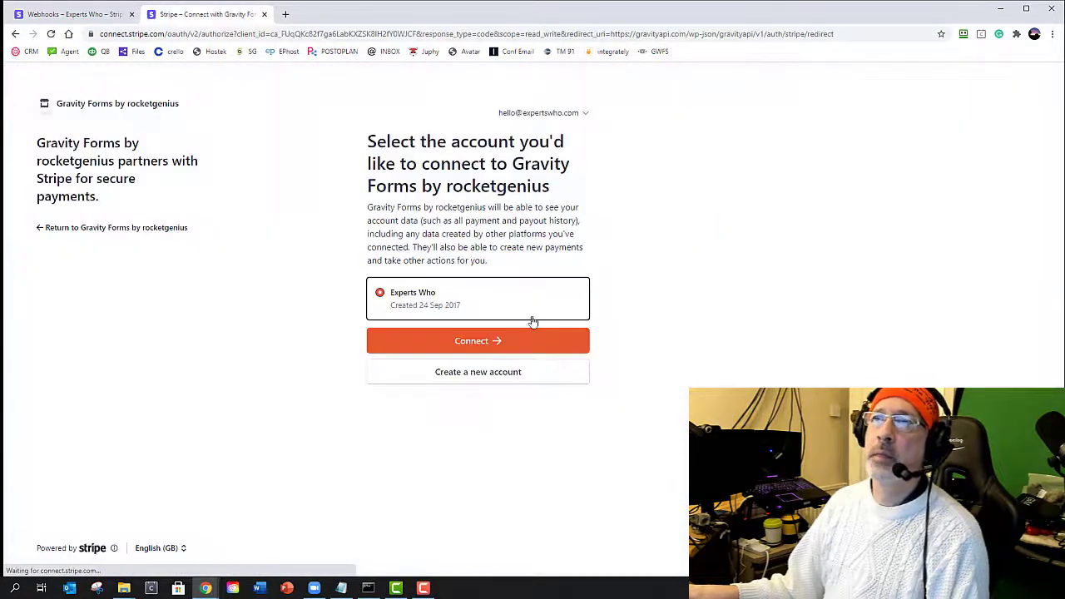
click(511, 345)
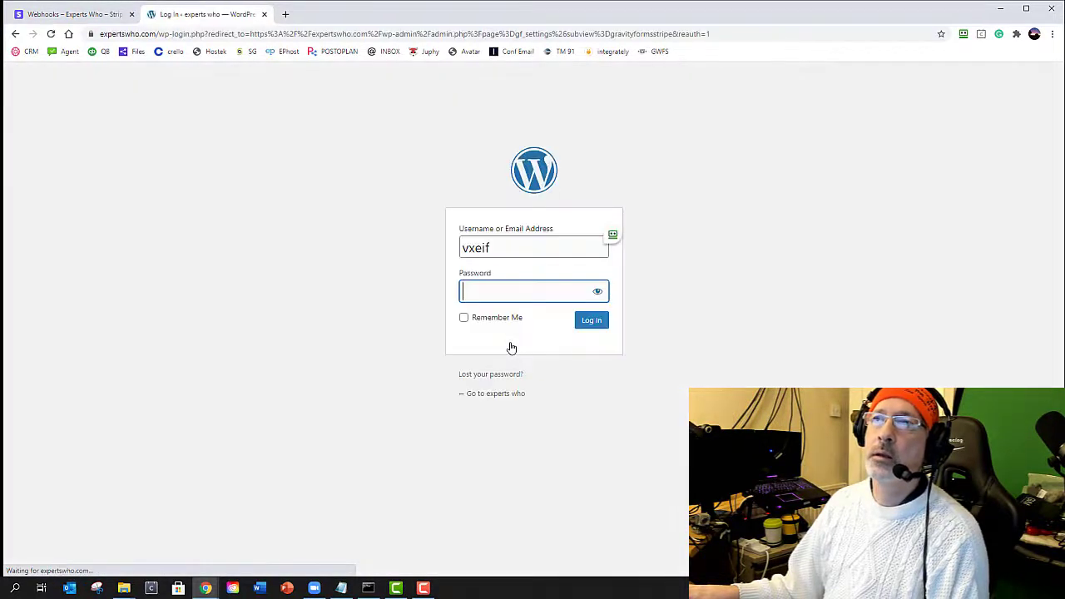
Log back in to the WordPress site by filling in the saved account username and password.
click(961, 35)
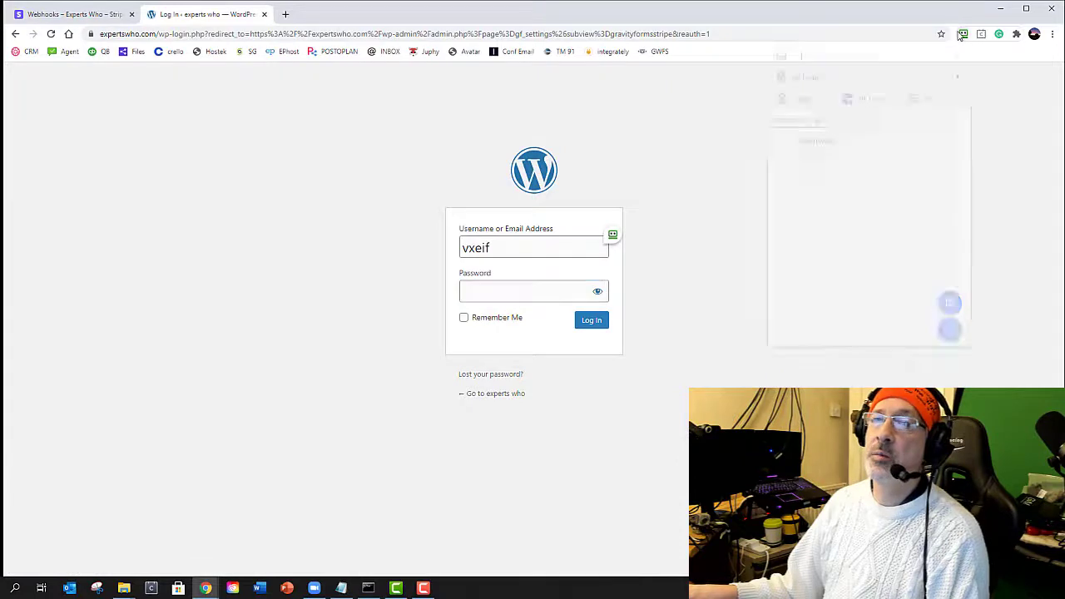
click(804, 142)
key(Return)
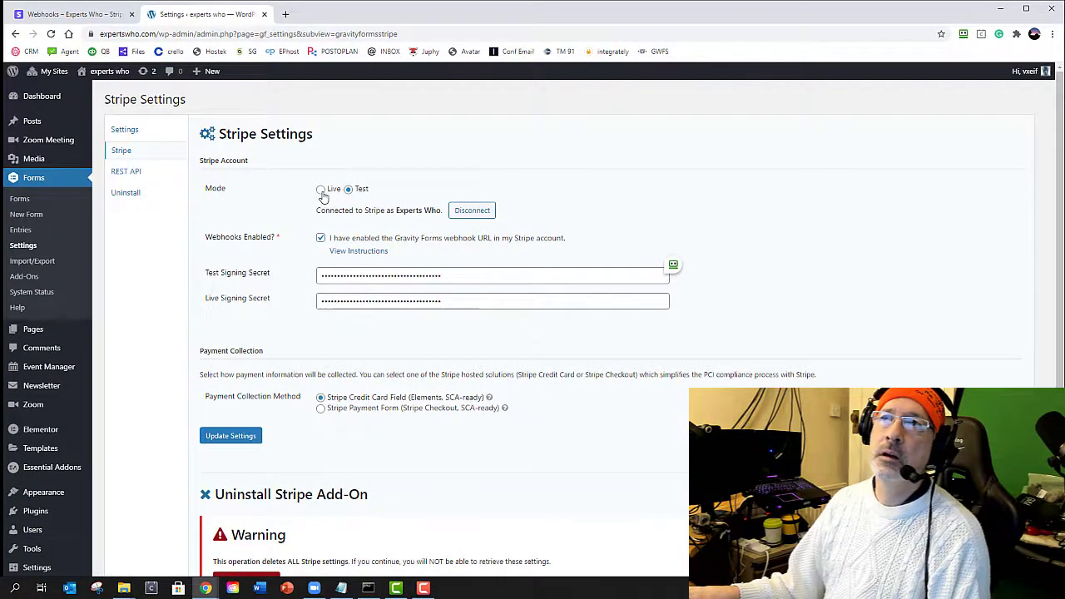
Set the Stripe mode to Live, update the settings, and decline to save the password.
click(321, 190)
click(241, 452)
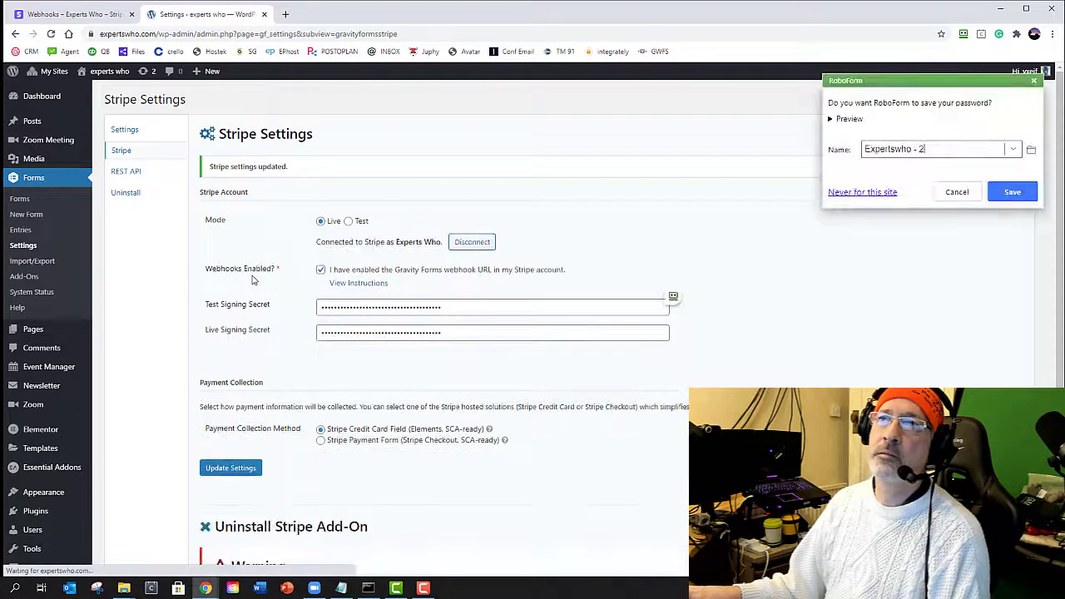
click(959, 194)
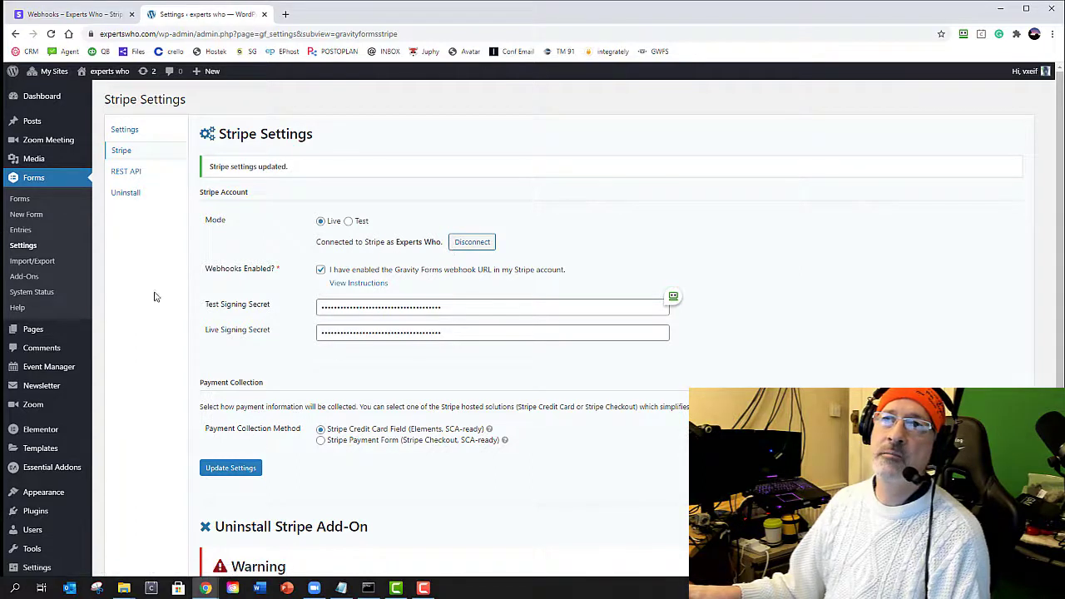
Preview the Pay to Subscribe form from the forms list to check its Credit Card field, and close the preview.
click(41, 199)
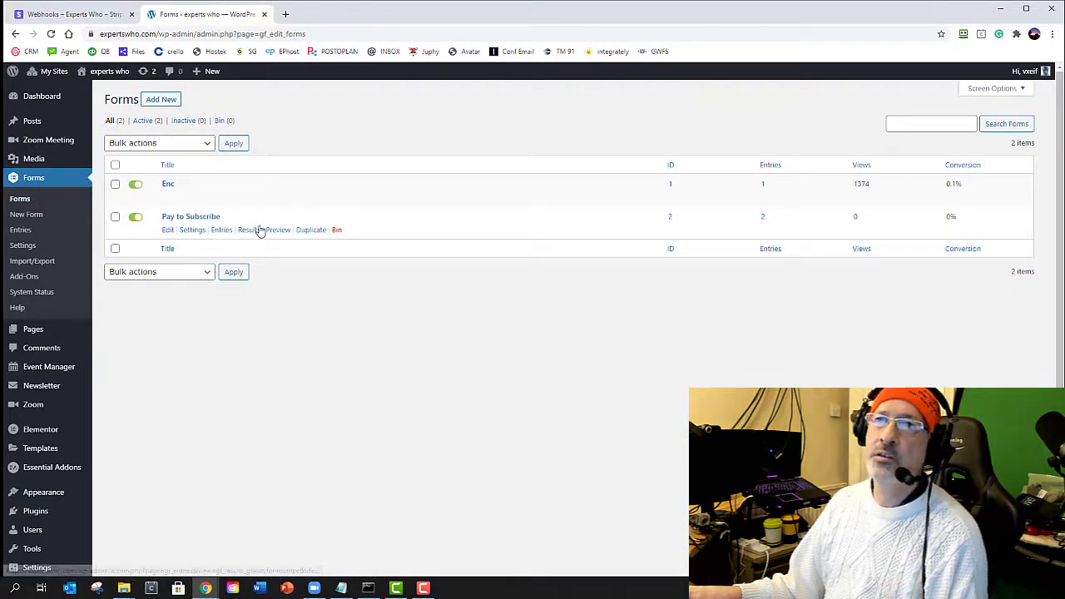
click(276, 232)
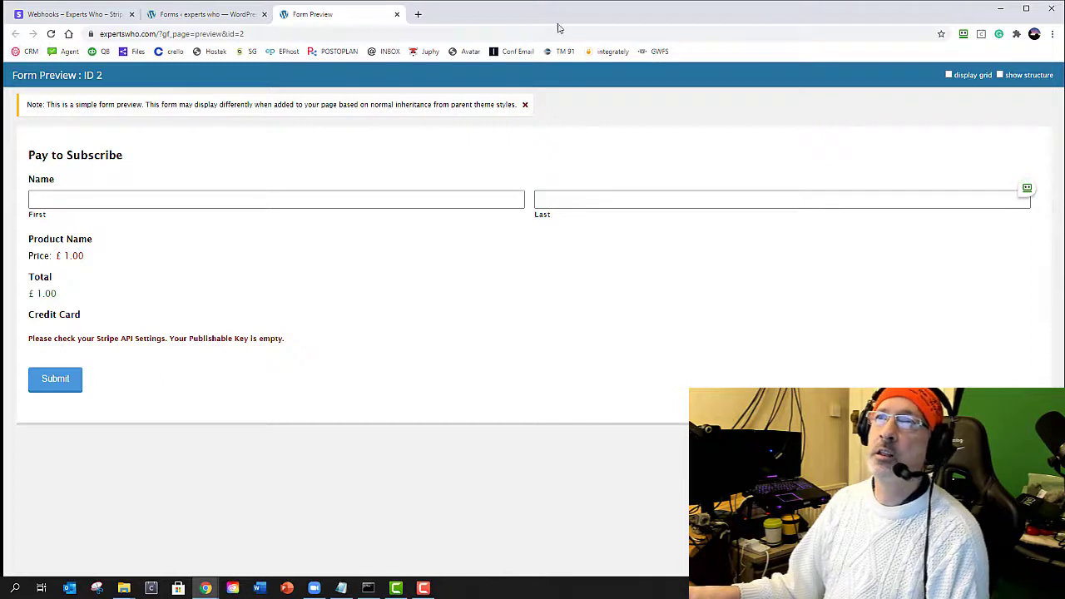
click(397, 14)
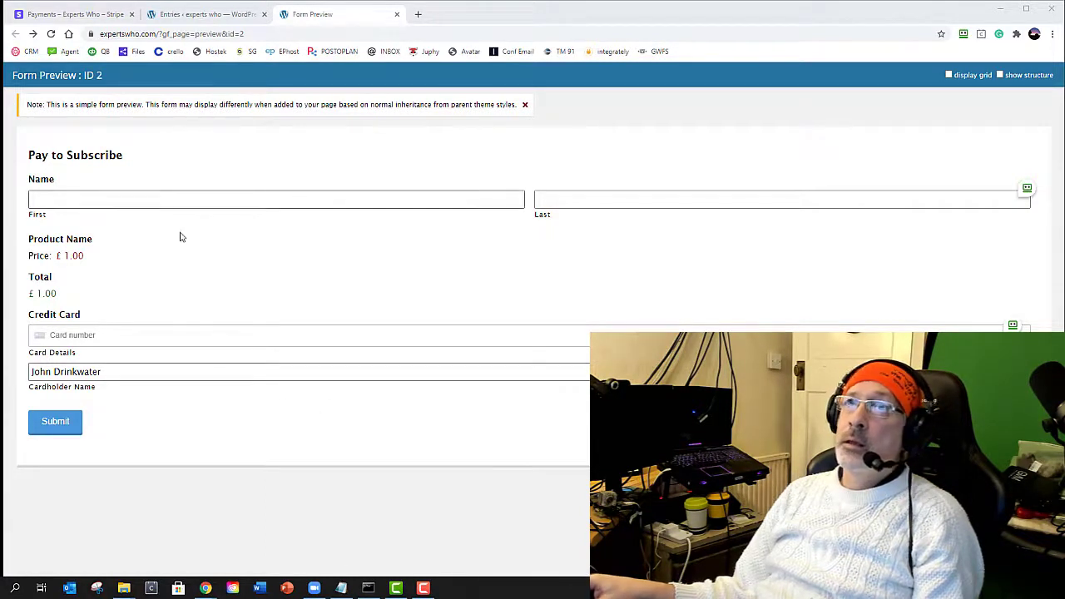
Switch to the Stripe dashboard and examine the live payment's status, timeline, payment details and payment method.
click(54, 17)
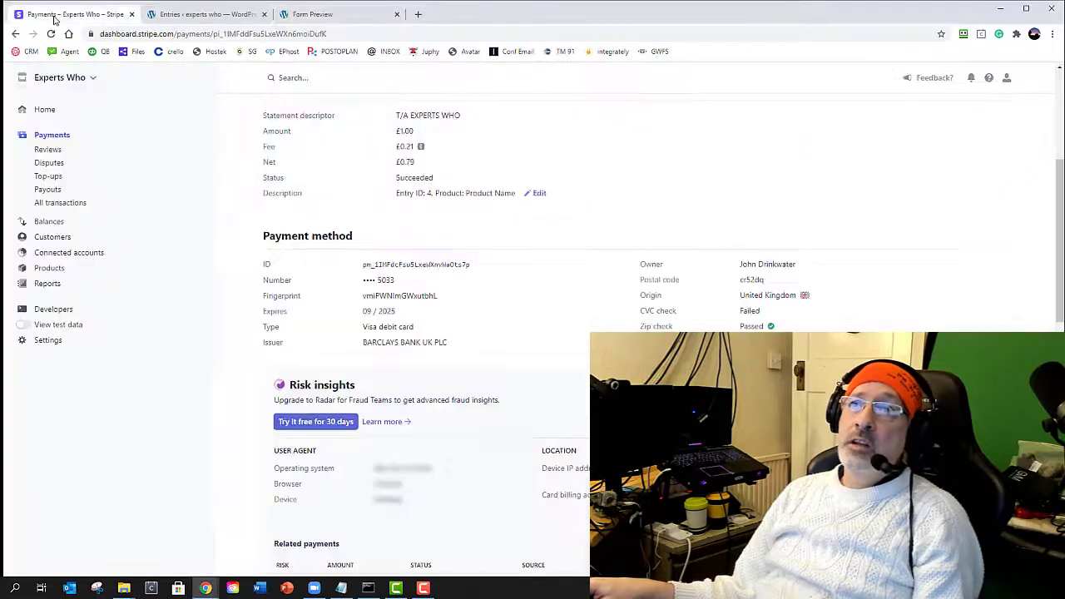
scroll(280, 345, up, 2)
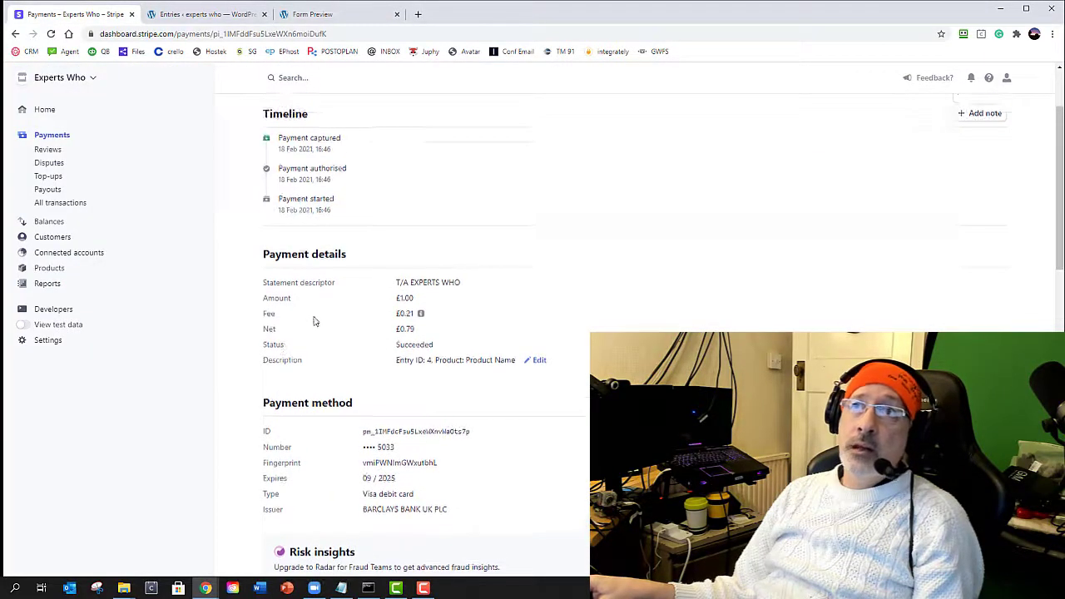
scroll(313, 322, up, 1)
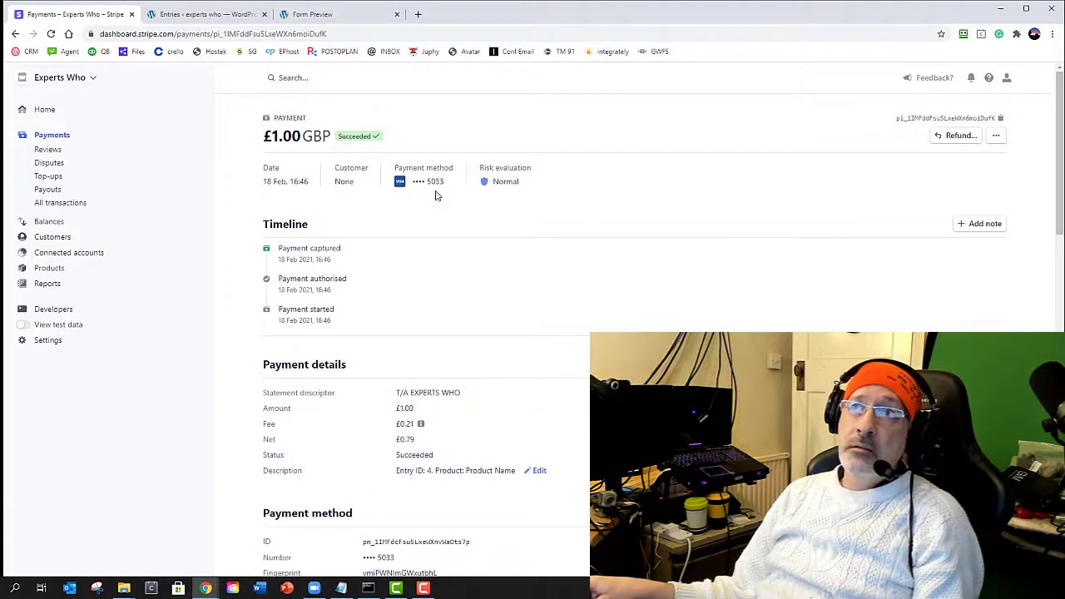
scroll(375, 218, down, 1)
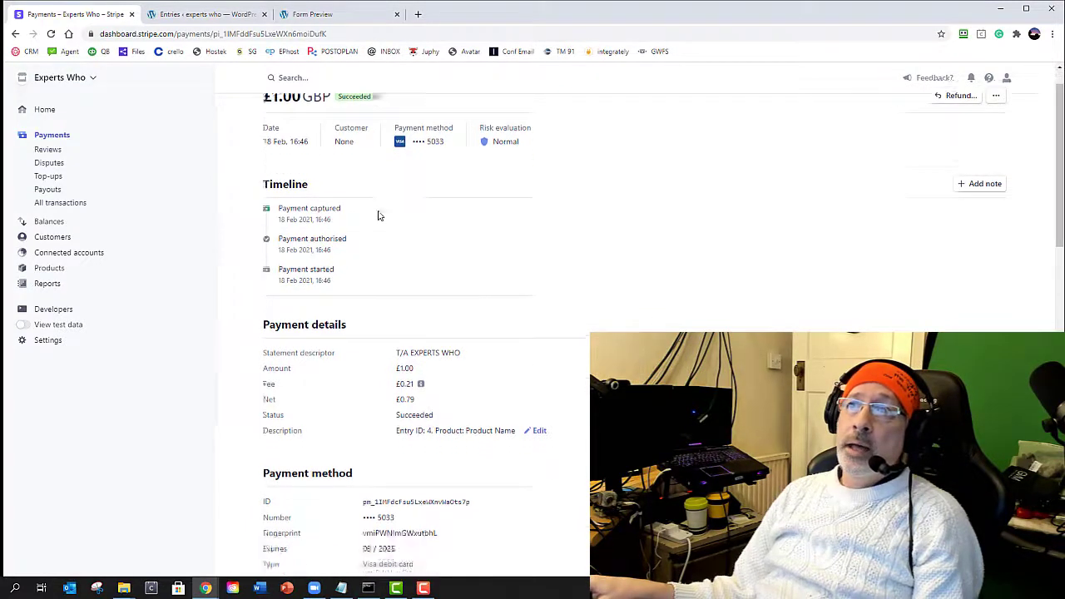
scroll(378, 215, down, 2)
scroll(381, 214, down, 1)
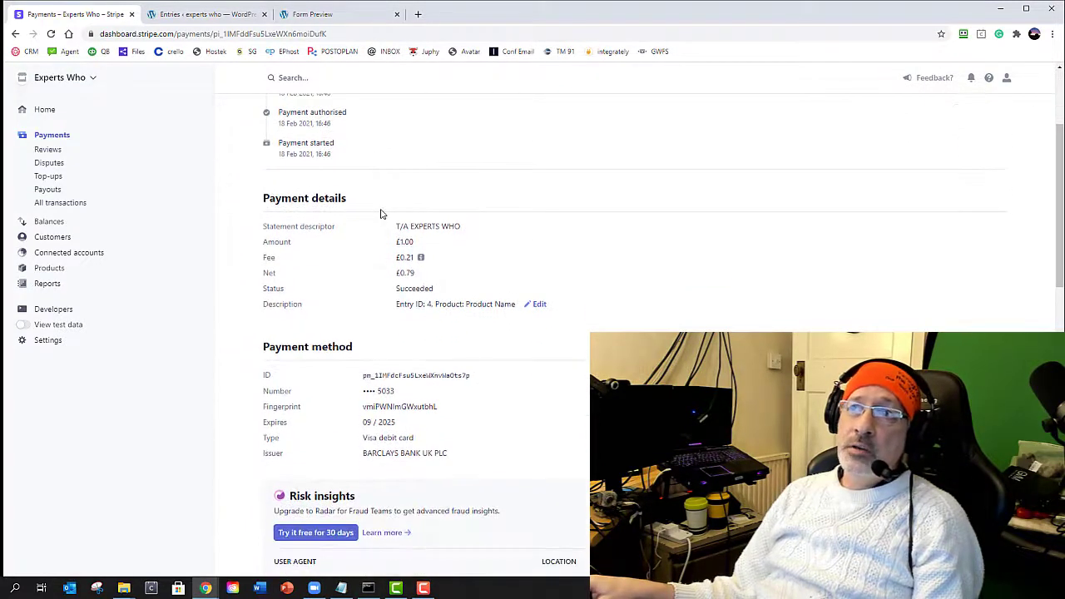